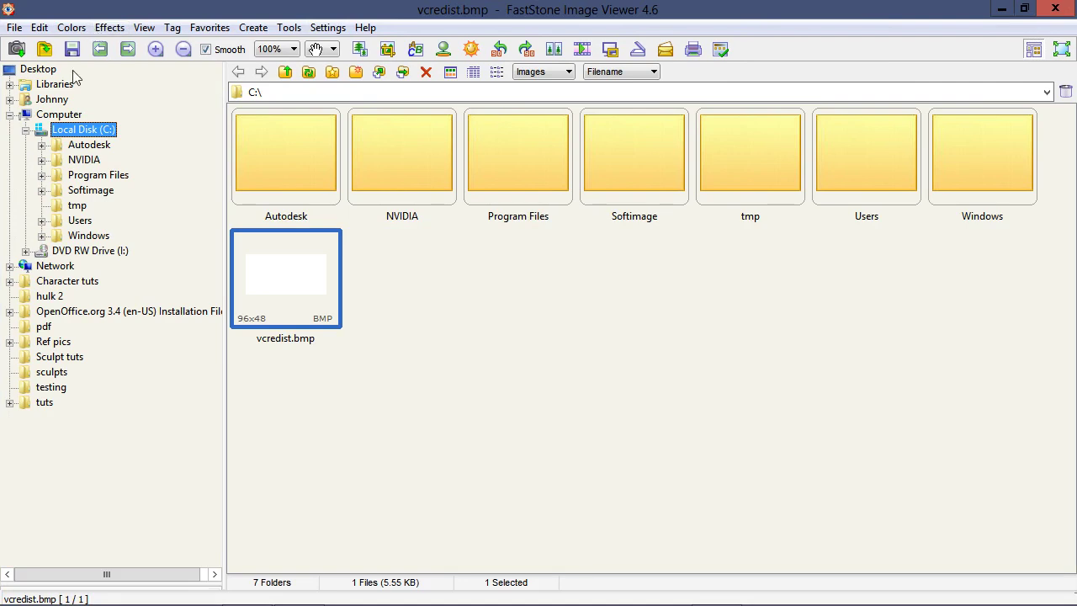
# Step: View oldpapermap.jpg full screen from the Gimp old paper folder inside the desktop's tuts folder
pyautogui.click(58, 100)
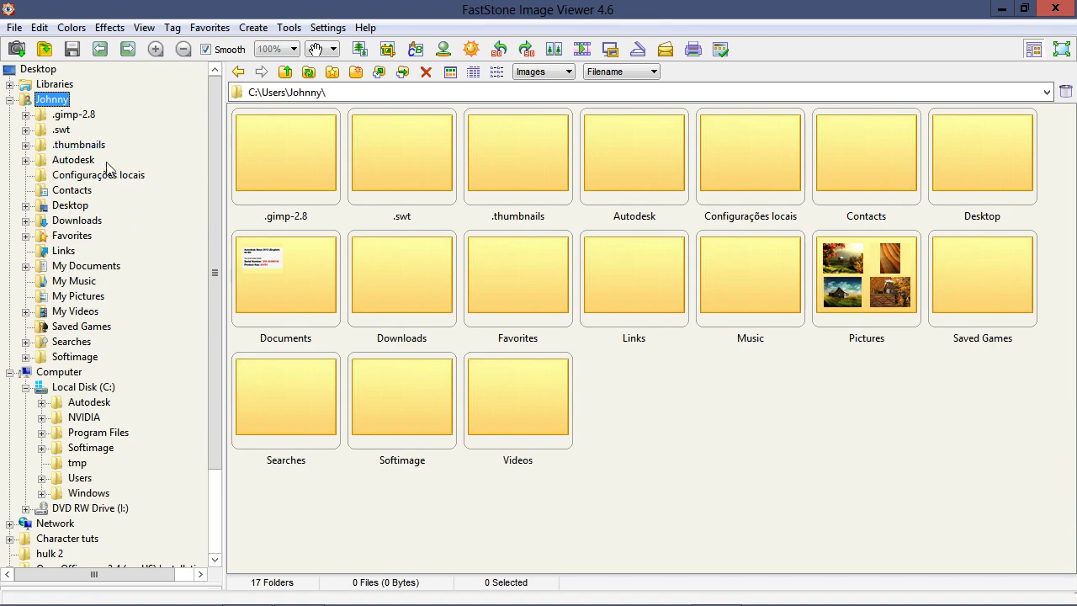
pyautogui.click(81, 207)
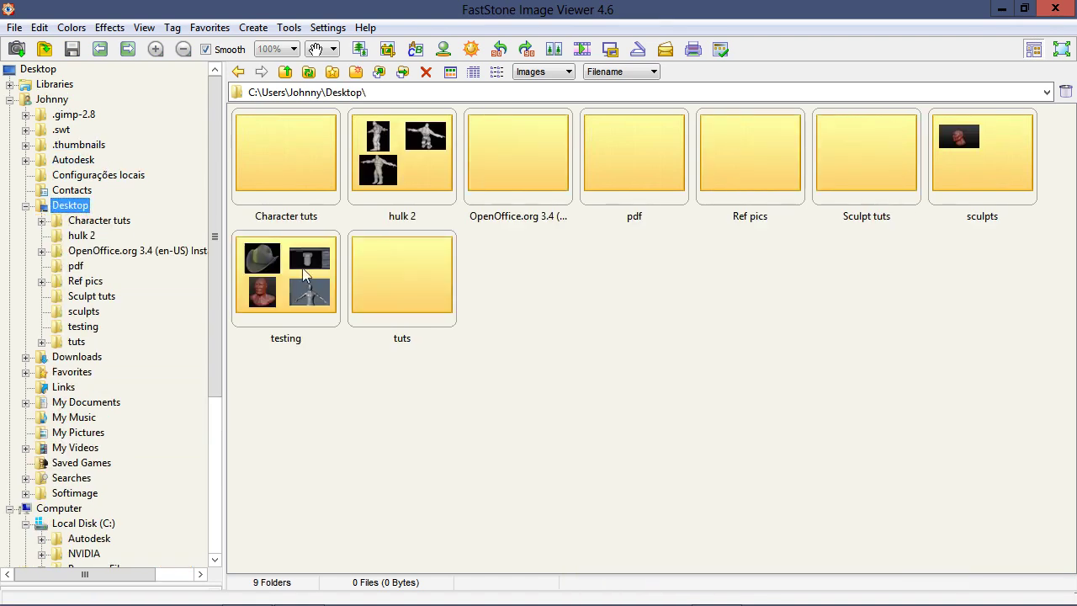
pyautogui.doubleClick(431, 293)
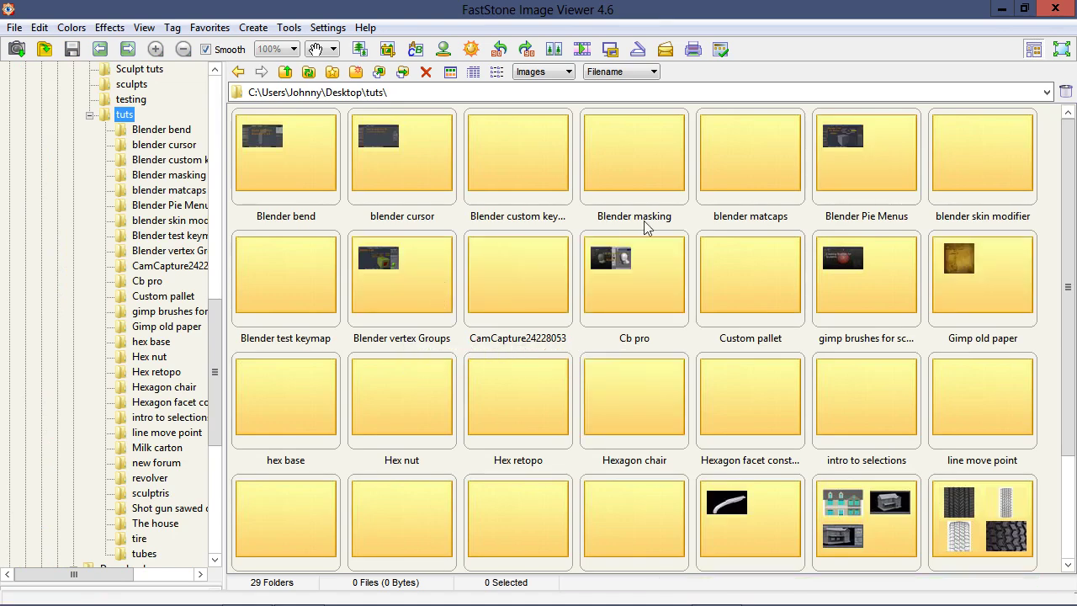
pyautogui.doubleClick(955, 267)
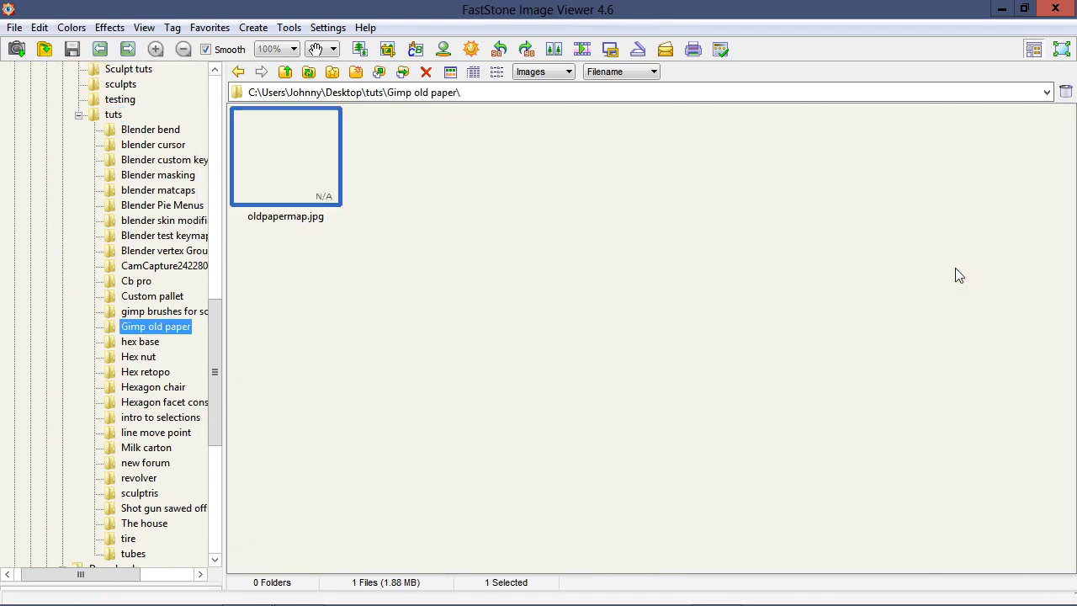
pyautogui.doubleClick(301, 166)
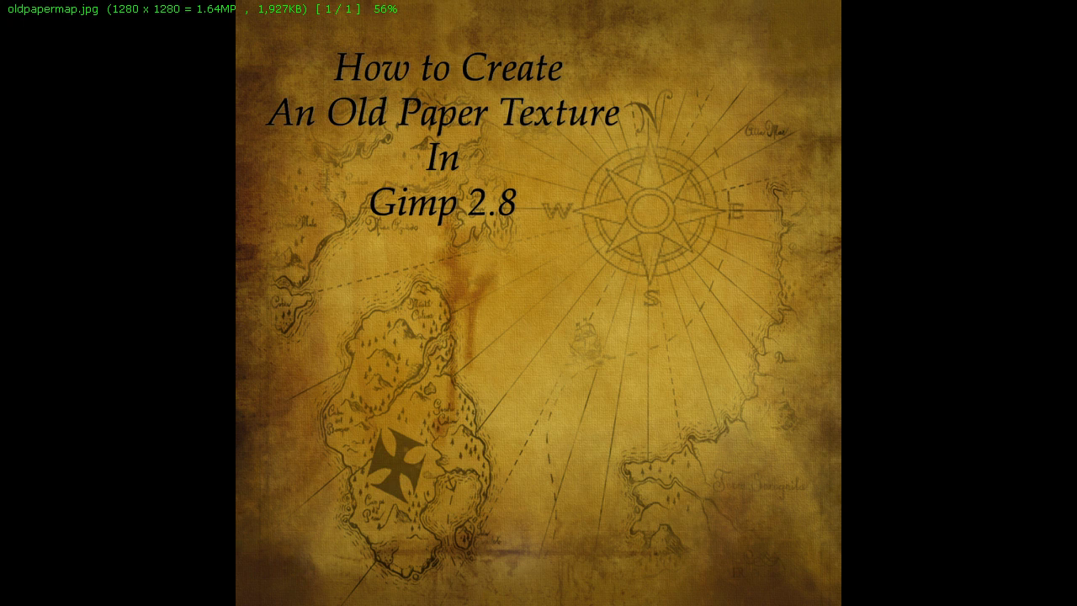
pyautogui.press('Escape')
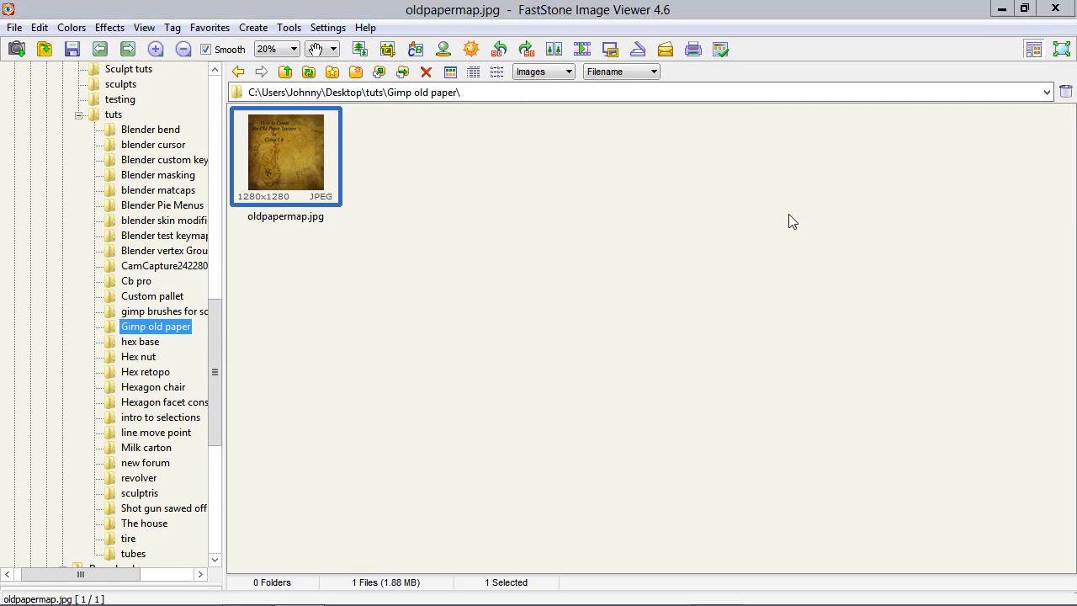
# Step: Switch to GIMP and create a new 1000 × 1000 px image filled with transparency
pyautogui.hotkey('alt', 'Tab')
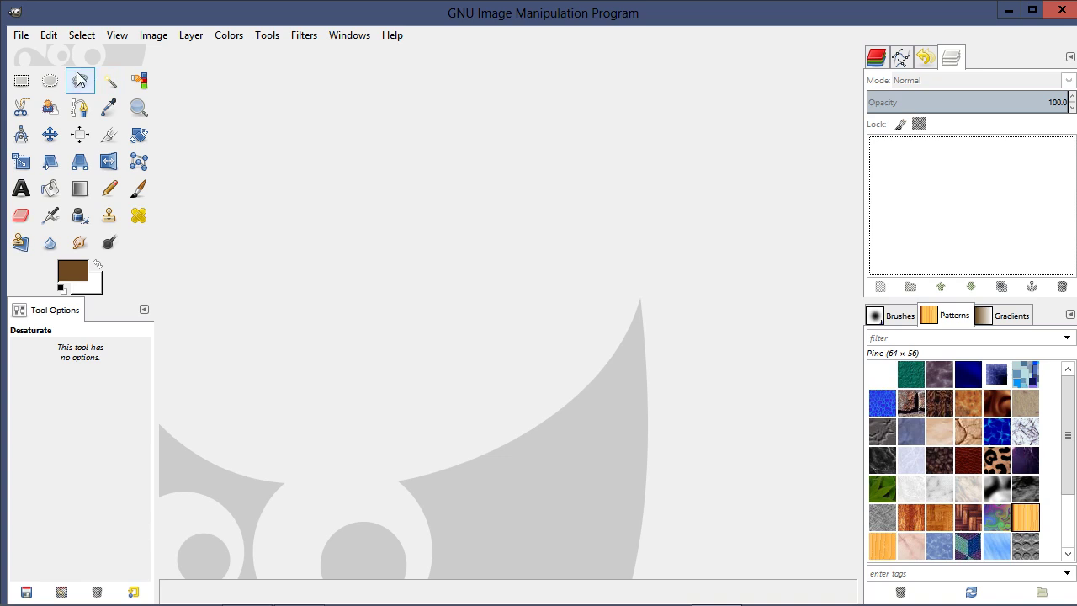
pyautogui.click(21, 37)
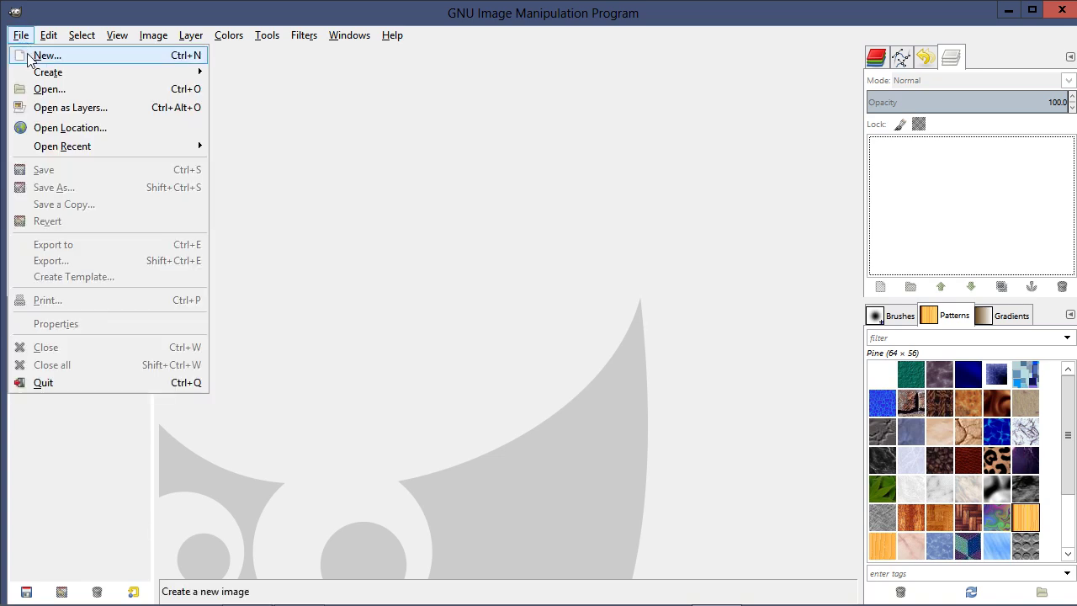
pyautogui.click(43, 54)
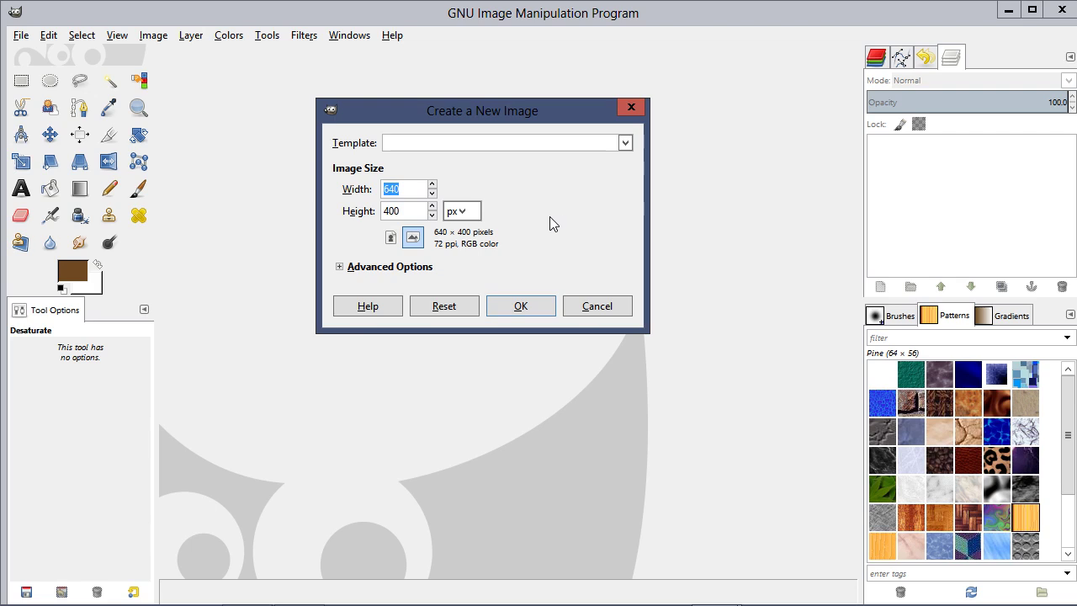
pyautogui.write('1000')
pyautogui.press('Tab')
pyautogui.write('1000')
pyautogui.click(340, 267)
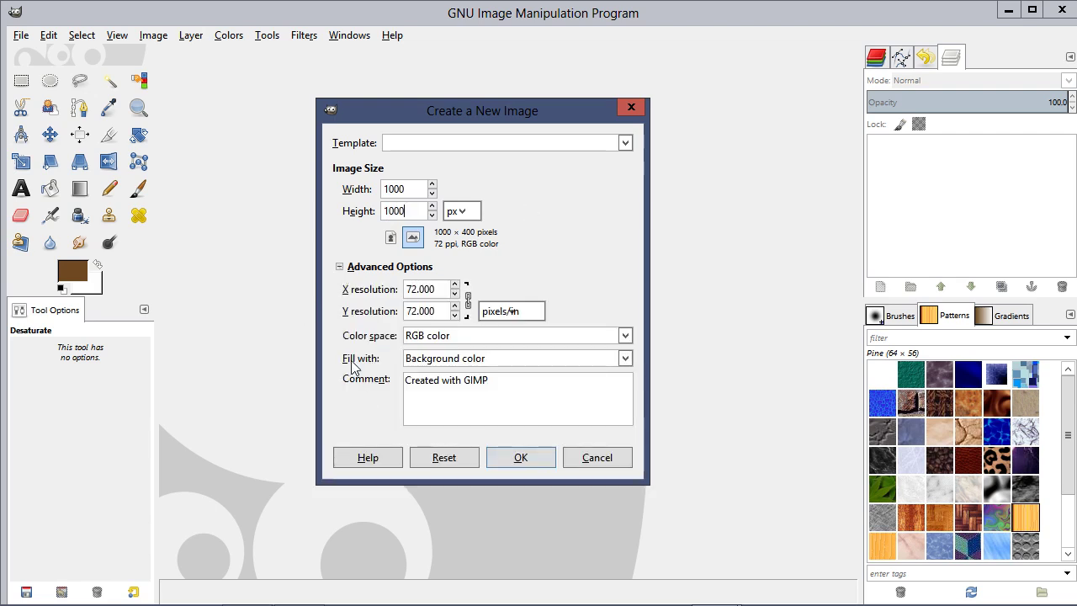
pyautogui.click(620, 360)
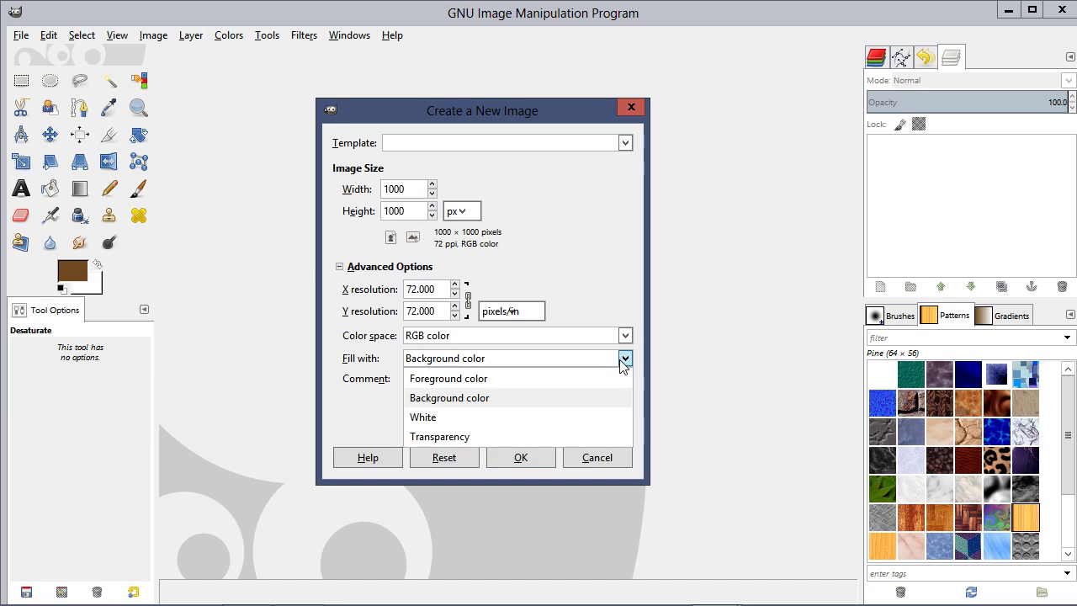
pyautogui.click(471, 436)
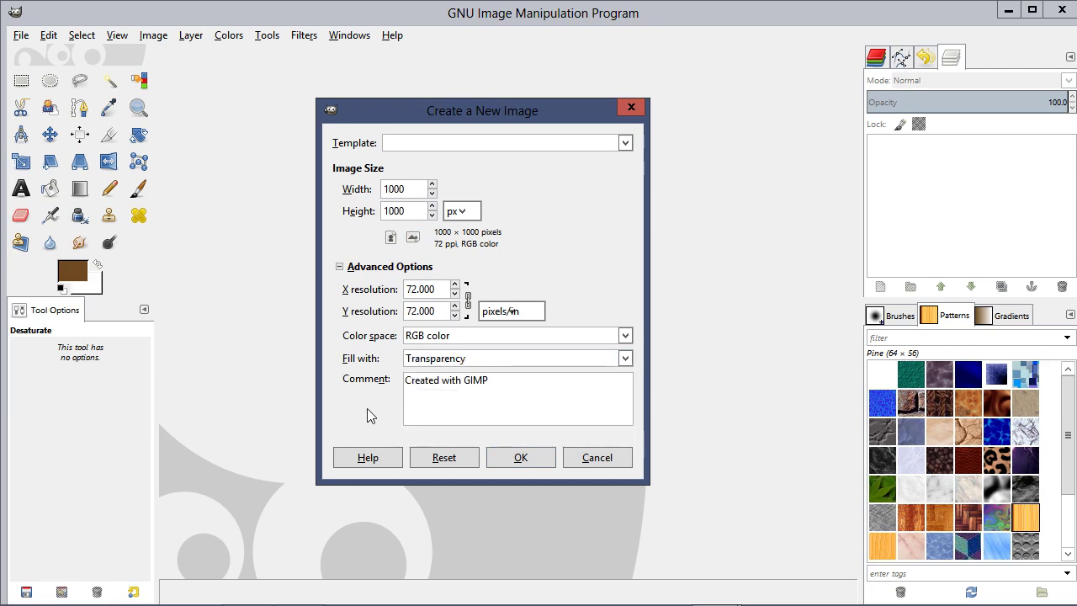
pyautogui.click(521, 457)
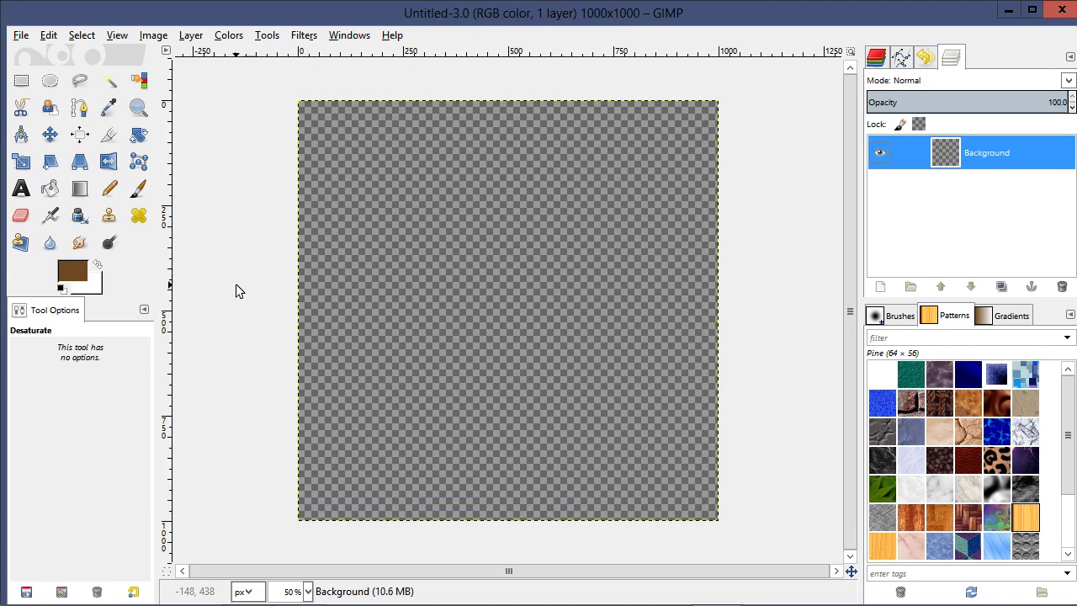
# Step: Set the foreground color to brown ae7a2f and fill the whole Background layer with it using Bucket Fill
pyautogui.click(75, 273)
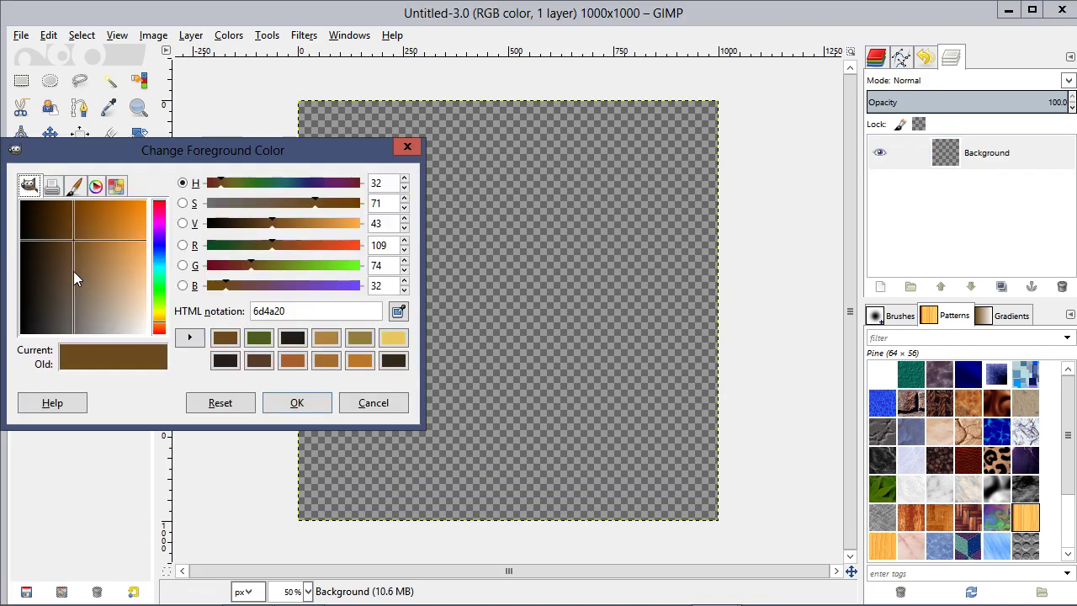
pyautogui.click(326, 338)
pyautogui.moveTo(108, 246); pyautogui.dragTo(105, 237)
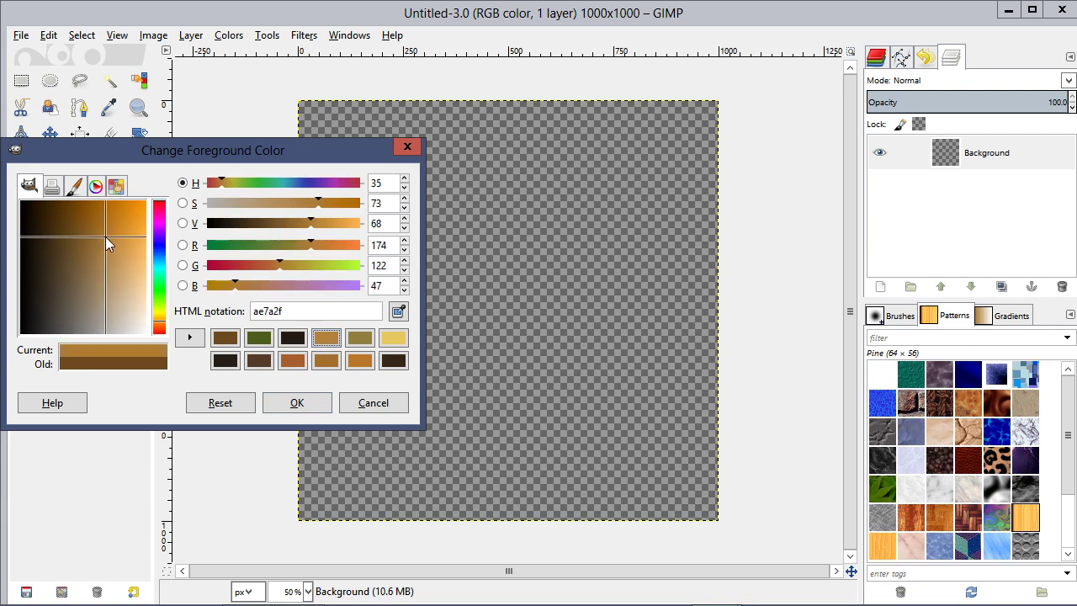
pyautogui.click(290, 402)
pyautogui.click(52, 190)
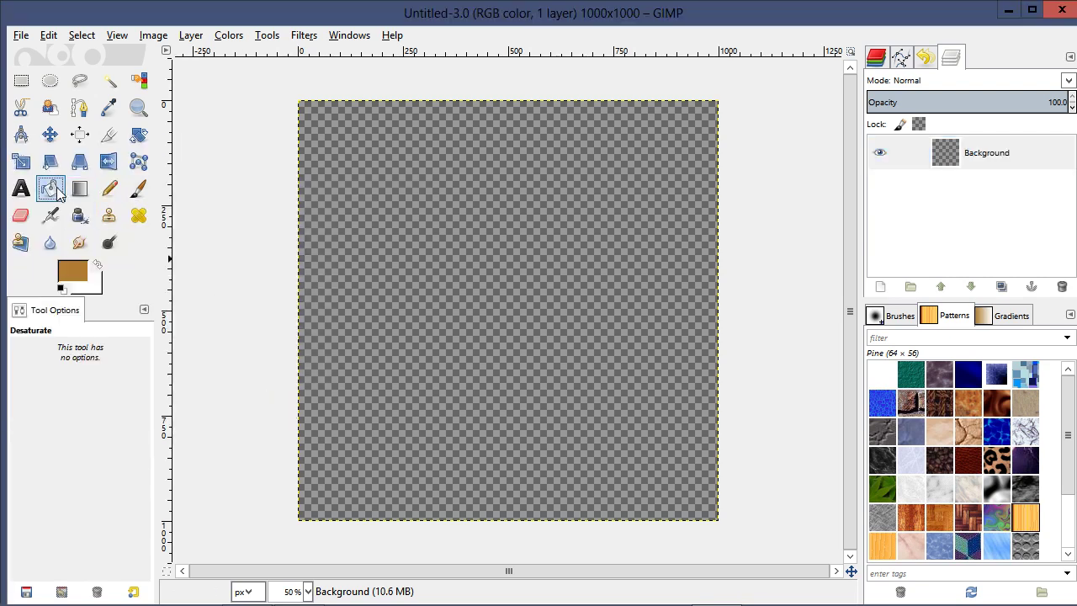
pyautogui.click(443, 308)
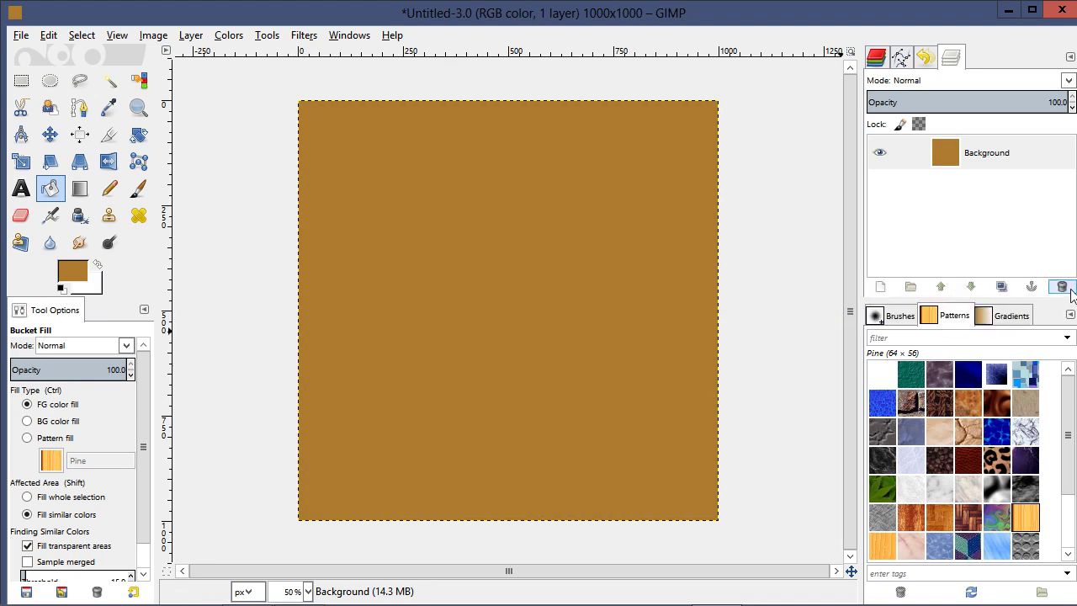
# Step: Duplicate the Background layer and render Plasma clouds on the copy with a turbulence of 0.8
pyautogui.click(1001, 287)
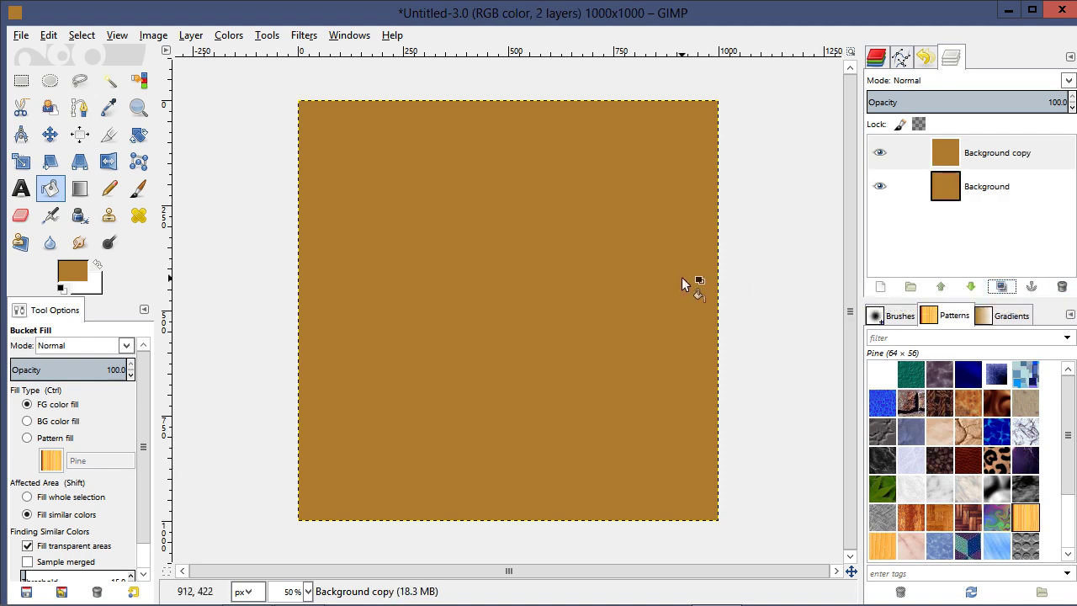
pyautogui.click(303, 35)
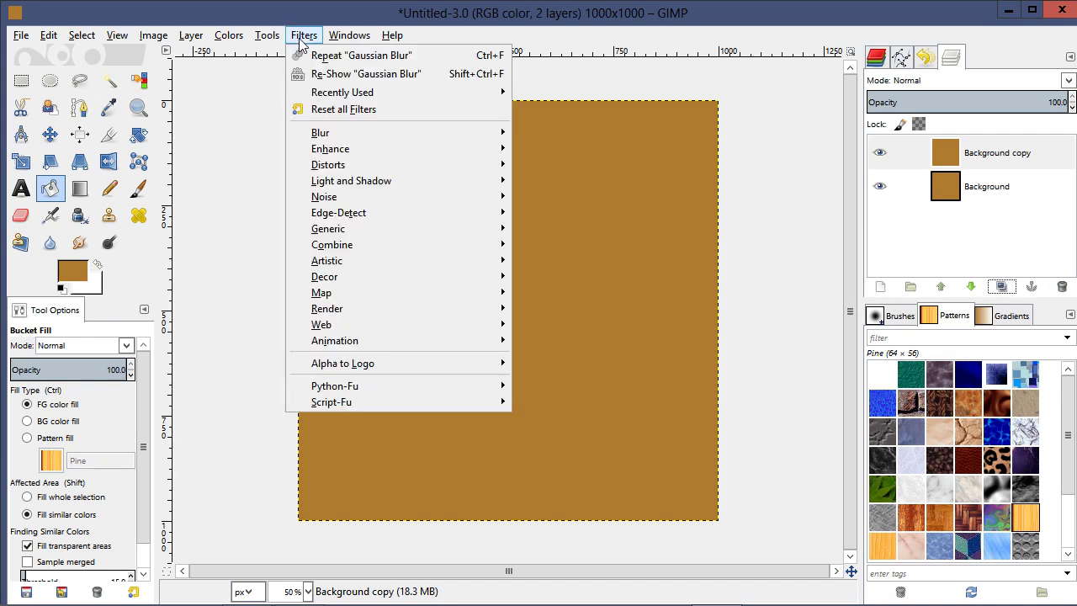
pyautogui.moveTo(387, 311)
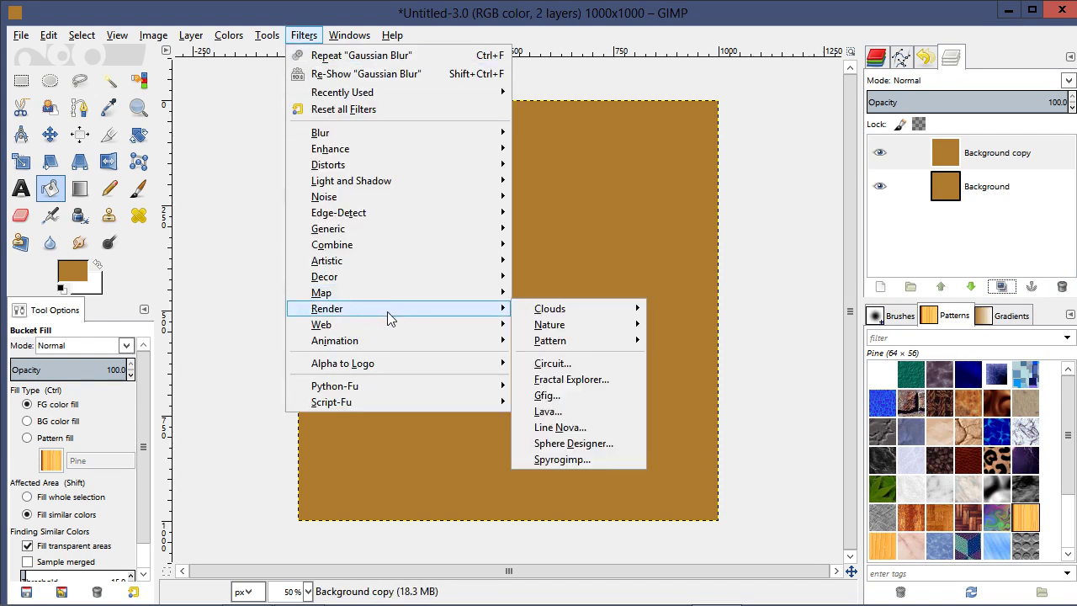
pyautogui.moveTo(555, 311)
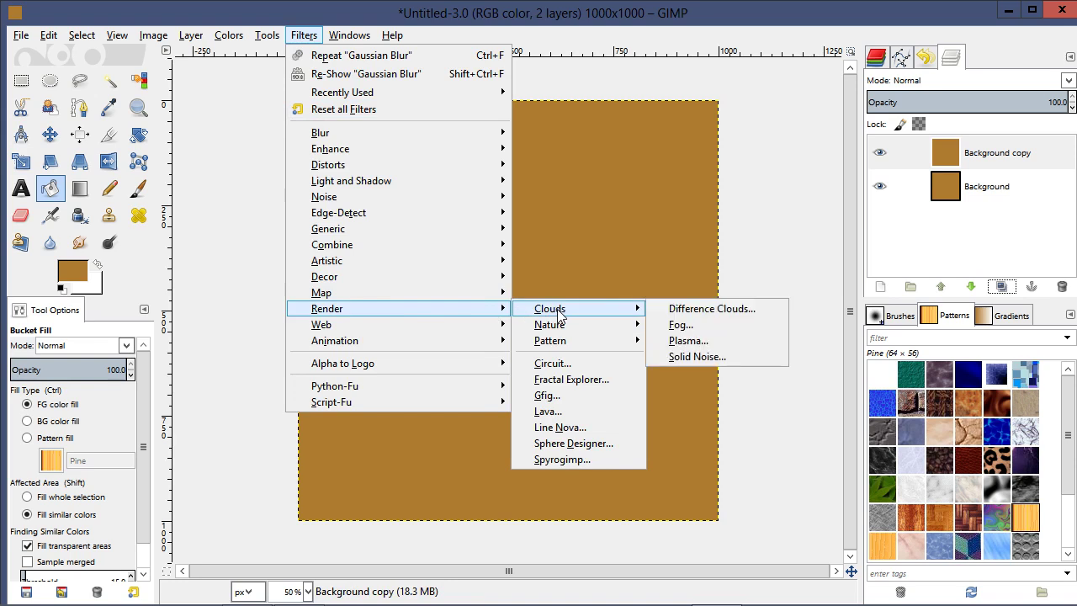
pyautogui.click(673, 340)
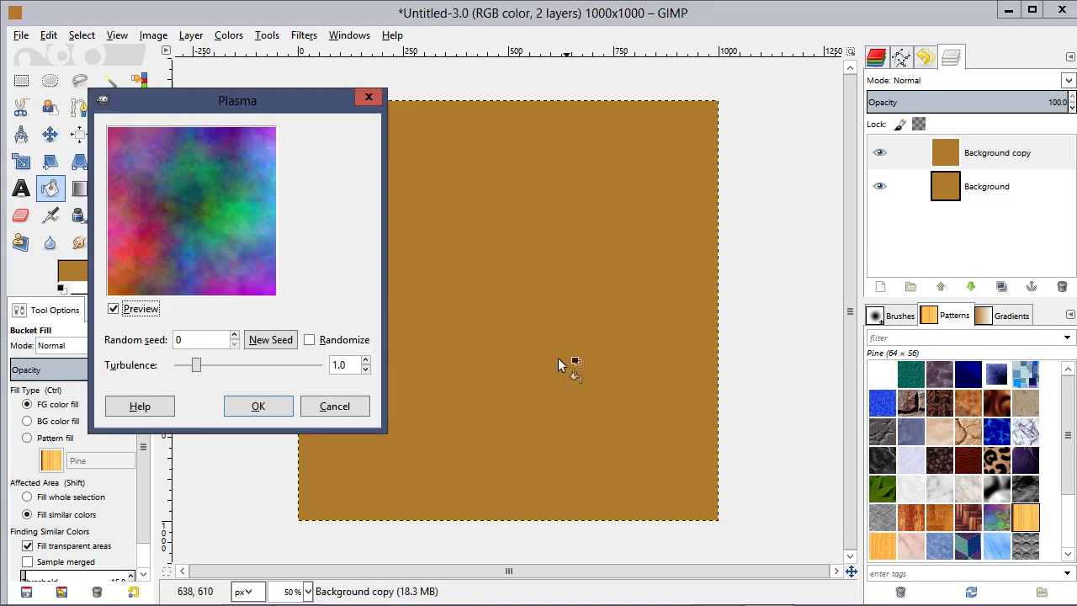
pyautogui.moveTo(270, 107); pyautogui.dragTo(307, 113)
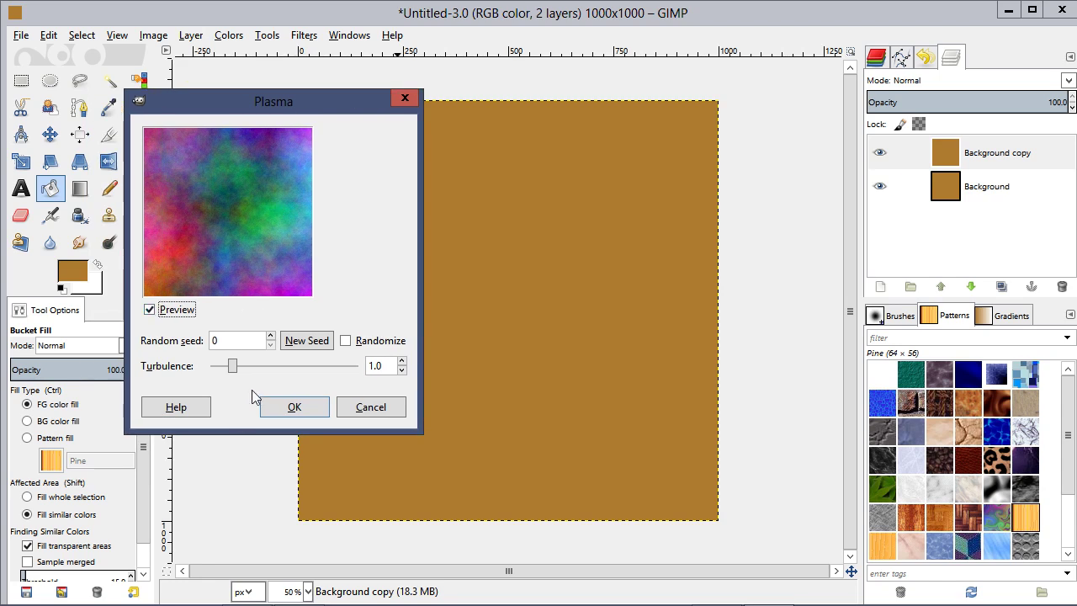
pyautogui.moveTo(232, 367)
pyautogui.mouseDown()
pyautogui.moveTo(214, 370)
pyautogui.moveTo(232, 375)
pyautogui.mouseUp()
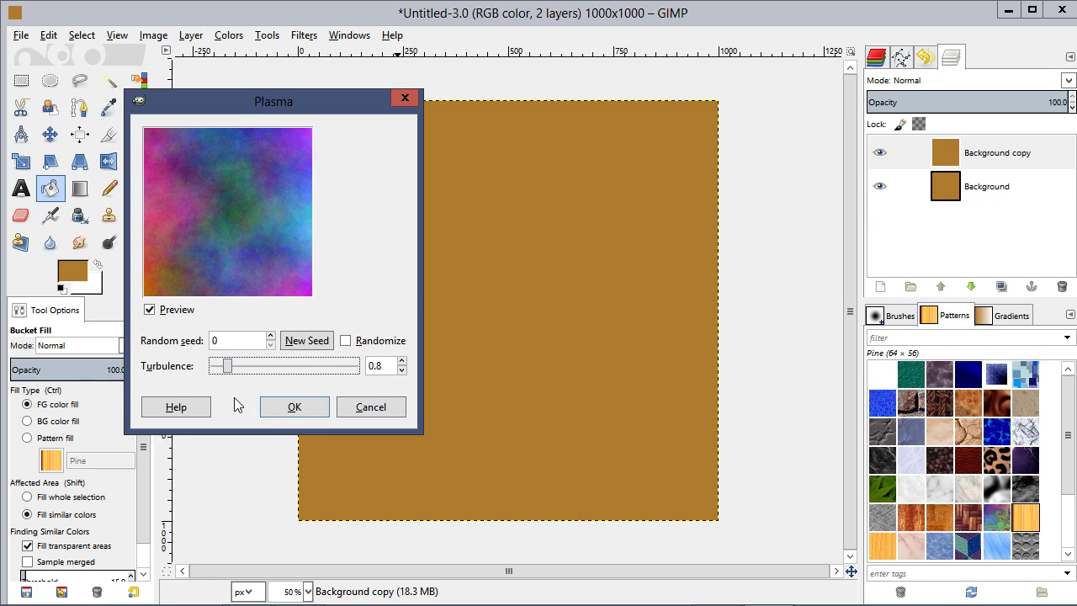
pyautogui.click(295, 407)
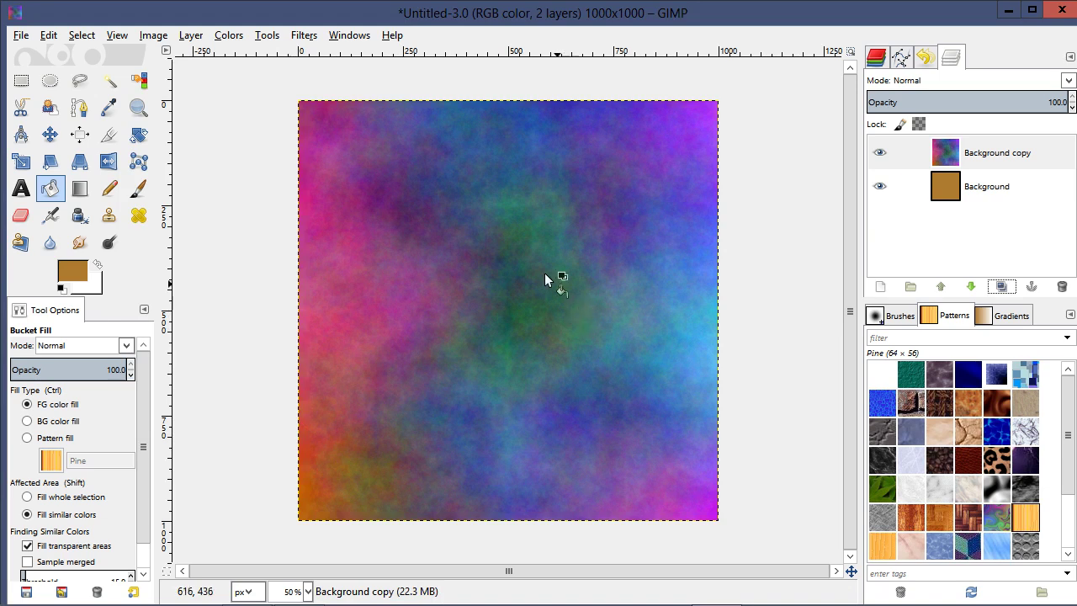
# Step: Desaturate the plasma layer based on Luminosity and set its blend mode to Overlay
pyautogui.click(263, 37)
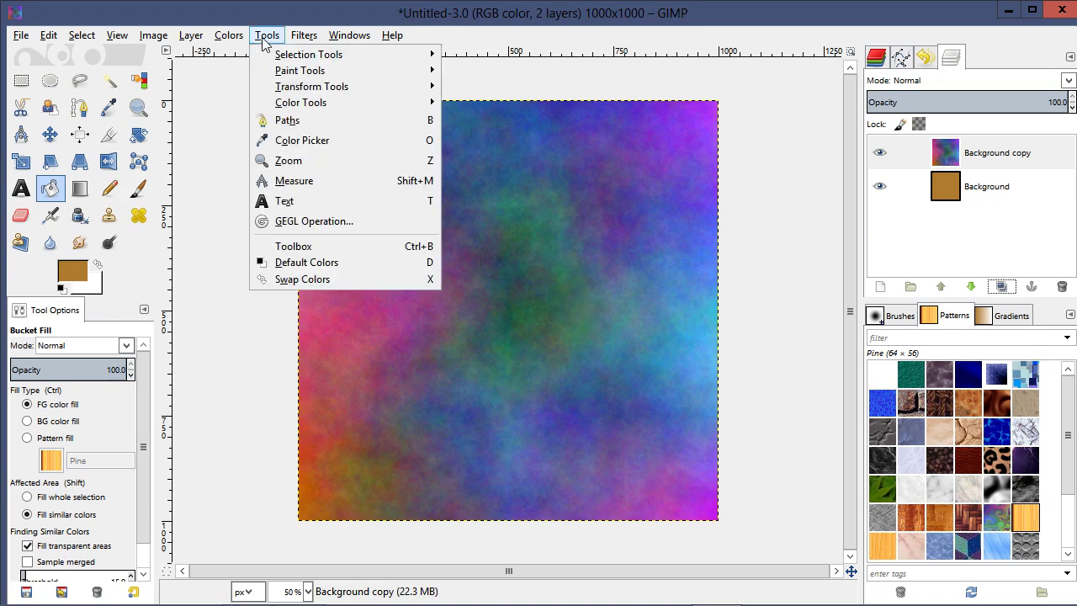
pyautogui.moveTo(230, 40)
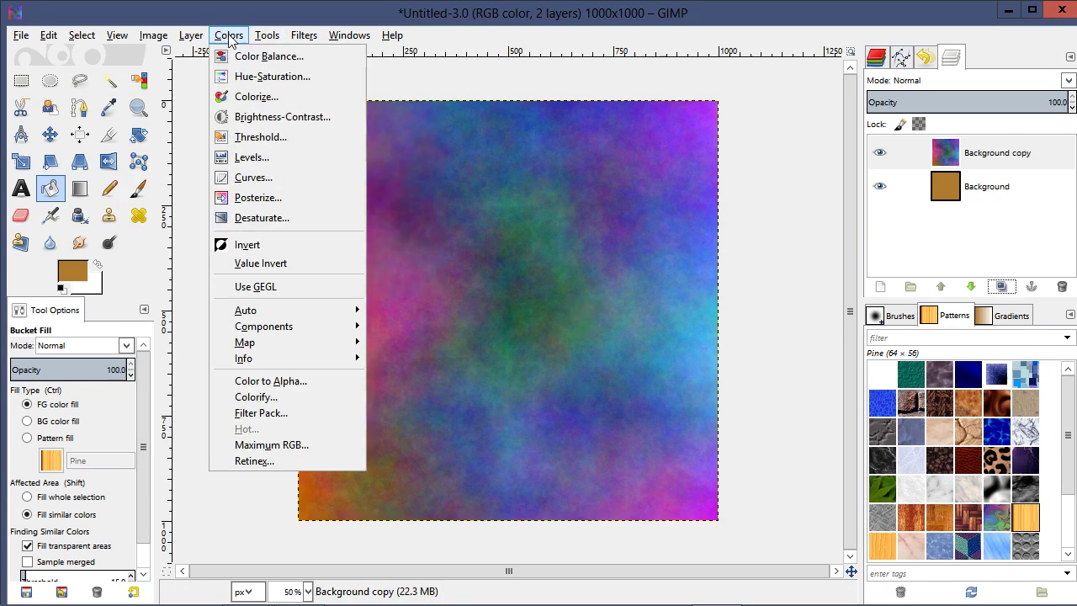
pyautogui.click(260, 219)
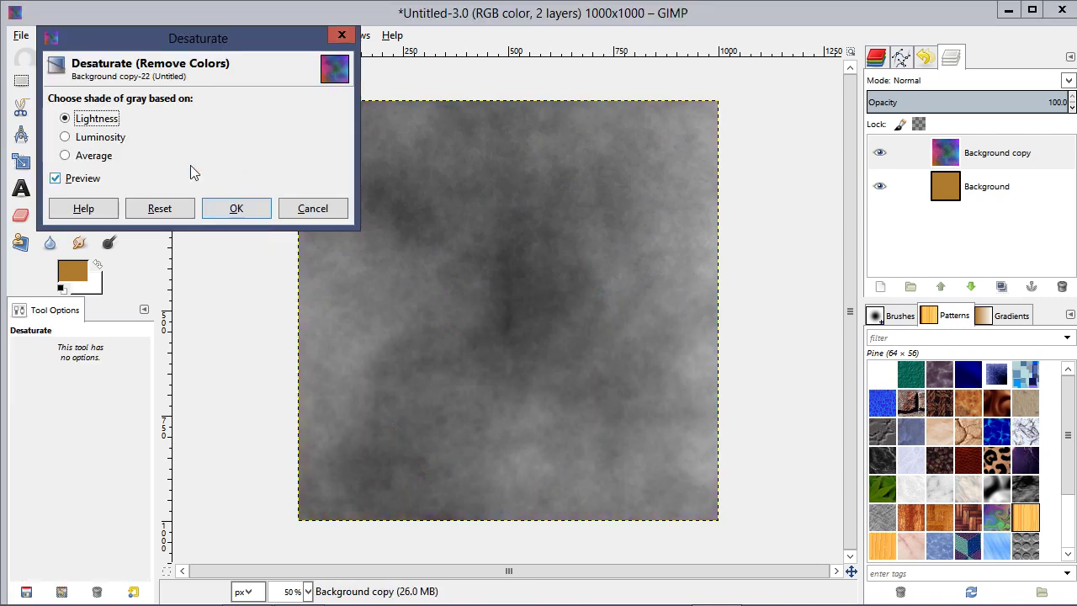
pyautogui.click(123, 141)
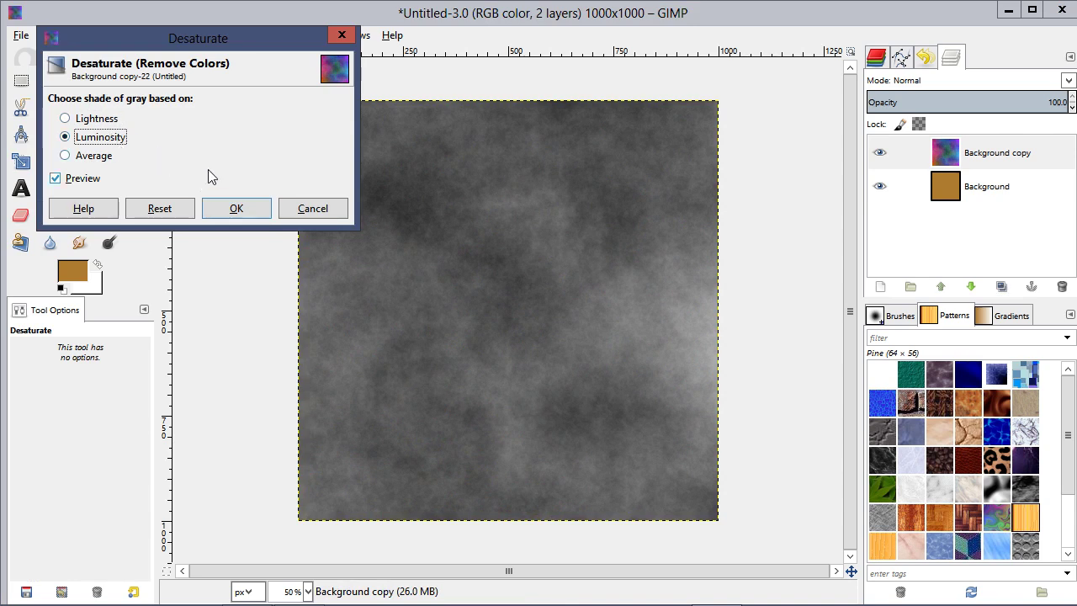
pyautogui.click(234, 210)
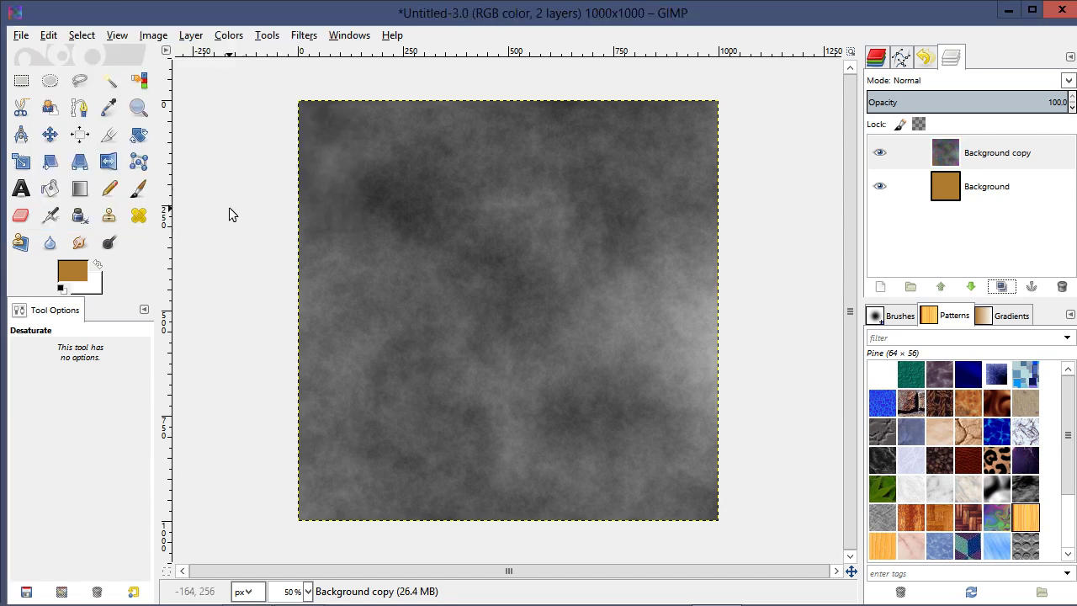
pyautogui.click(941, 85)
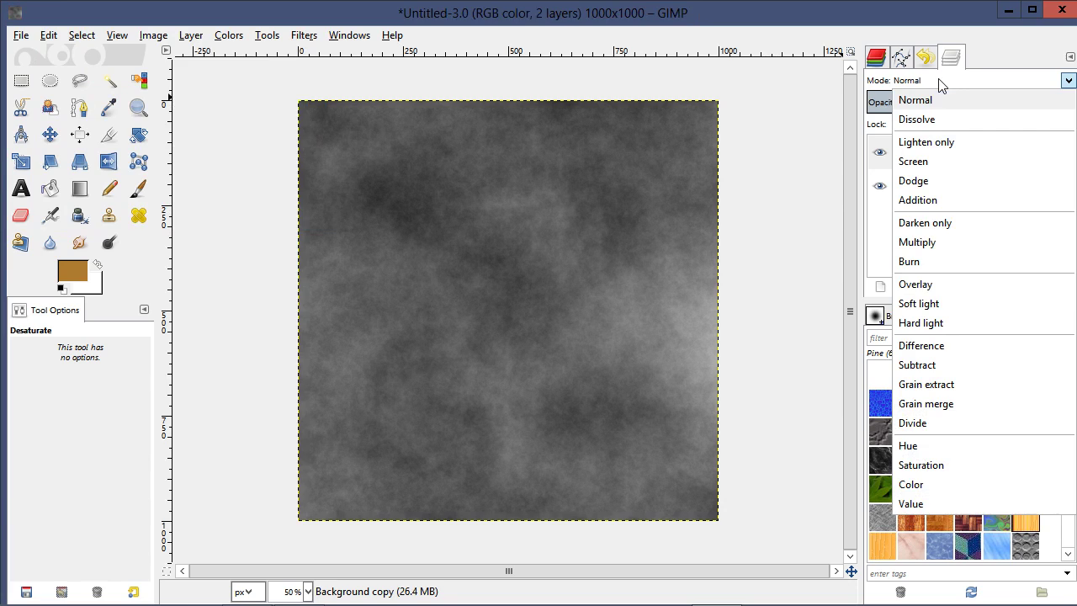
pyautogui.click(953, 286)
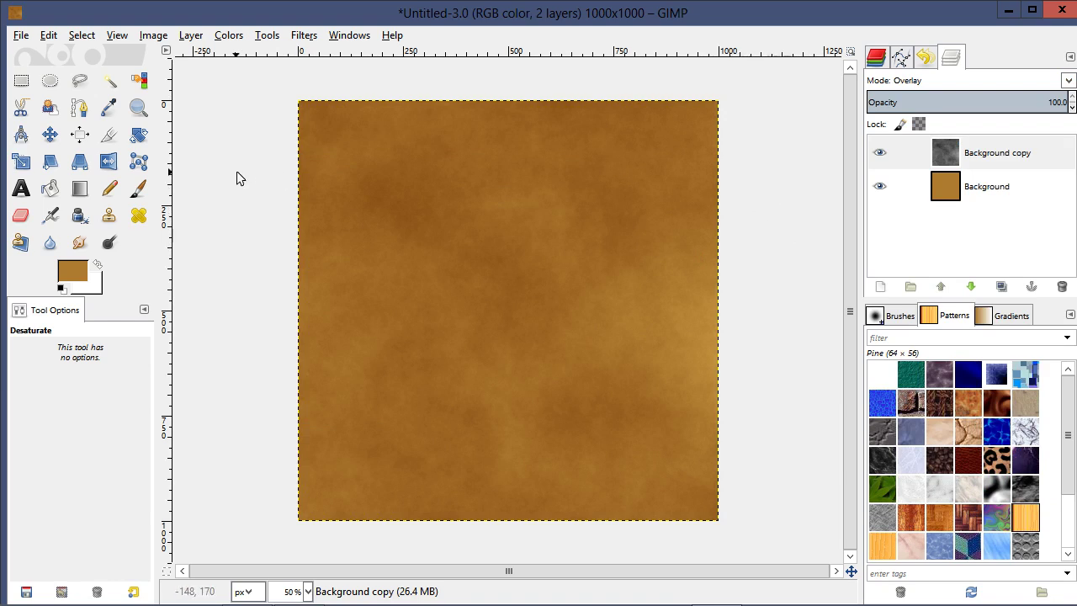
# Step: Adjust the Levels of the plasma layer, setting the input gamma to 0.94 and the input white point to 178
pyautogui.click(238, 35)
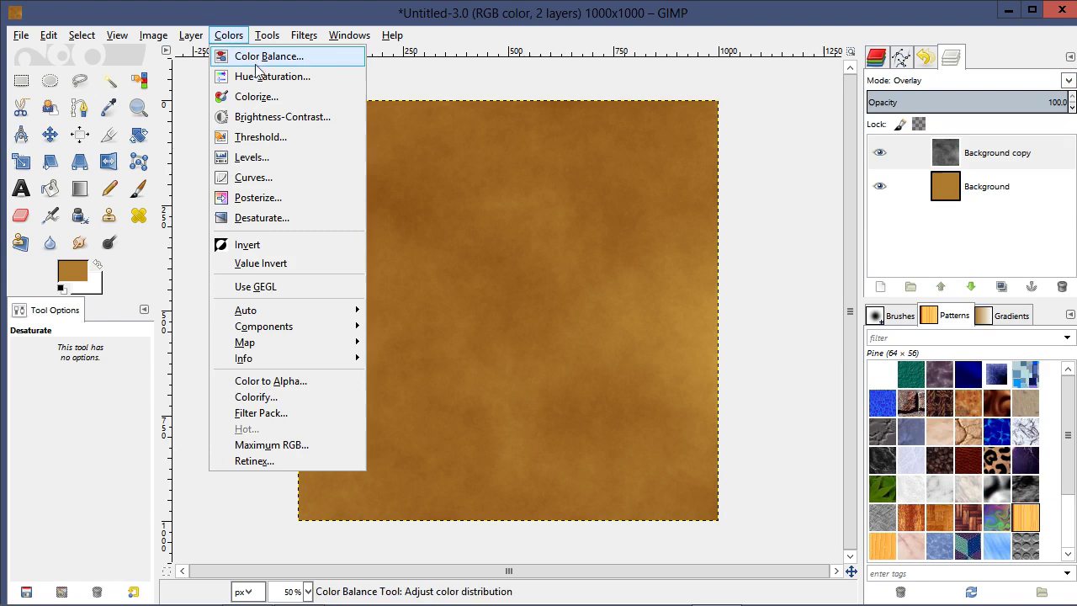
pyautogui.click(278, 157)
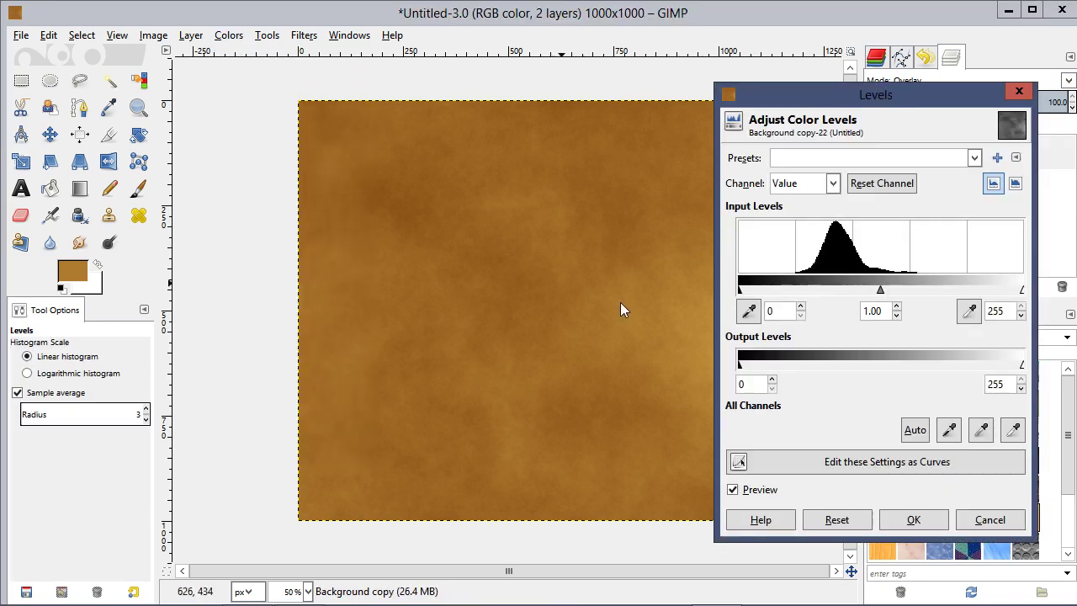
pyautogui.moveTo(835, 95); pyautogui.dragTo(891, 94)
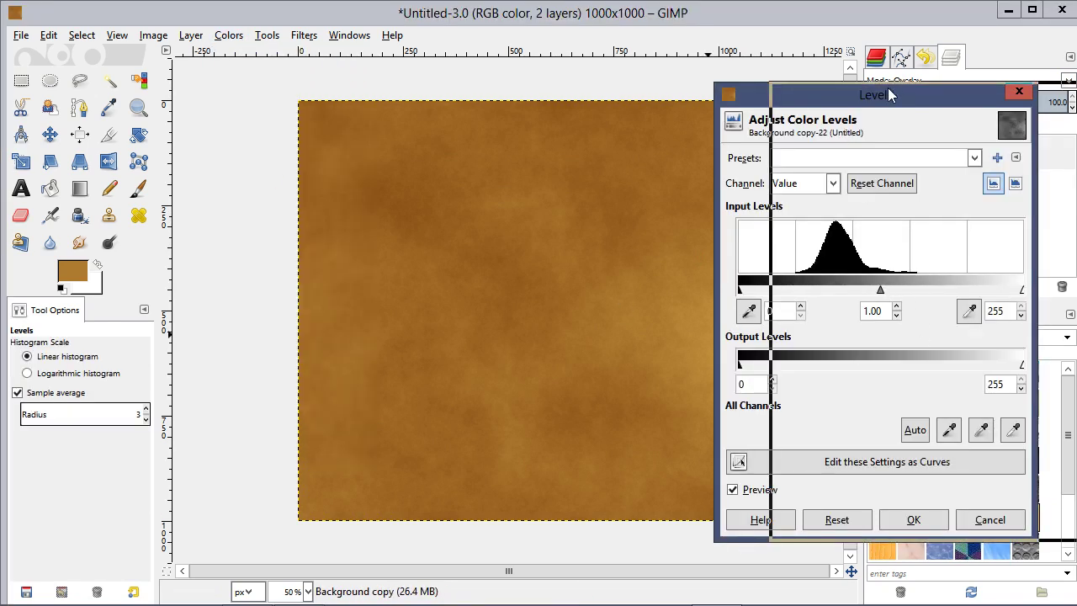
pyautogui.moveTo(935, 294)
pyautogui.mouseDown()
pyautogui.moveTo(892, 291)
pyautogui.moveTo(959, 295)
pyautogui.moveTo(948, 299)
pyautogui.mouseUp()
pyautogui.moveTo(796, 290)
pyautogui.mouseDown()
pyautogui.moveTo(821, 291)
pyautogui.moveTo(794, 291)
pyautogui.mouseUp()
pyautogui.moveTo(949, 291); pyautogui.dragTo(941, 291)
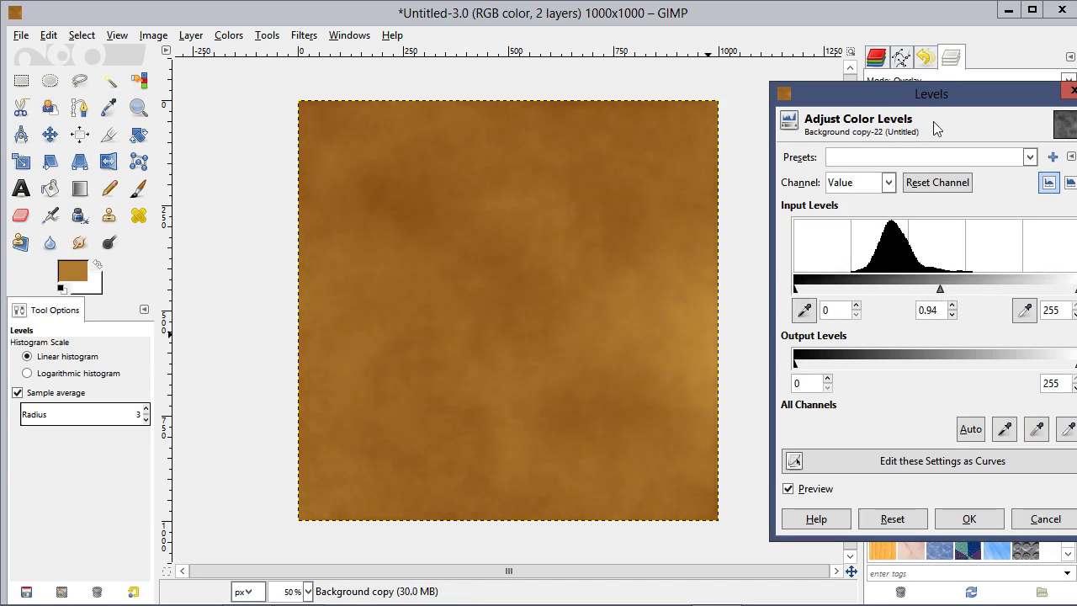
pyautogui.moveTo(949, 99); pyautogui.dragTo(891, 104)
pyautogui.moveTo(1019, 295); pyautogui.dragTo(933, 297)
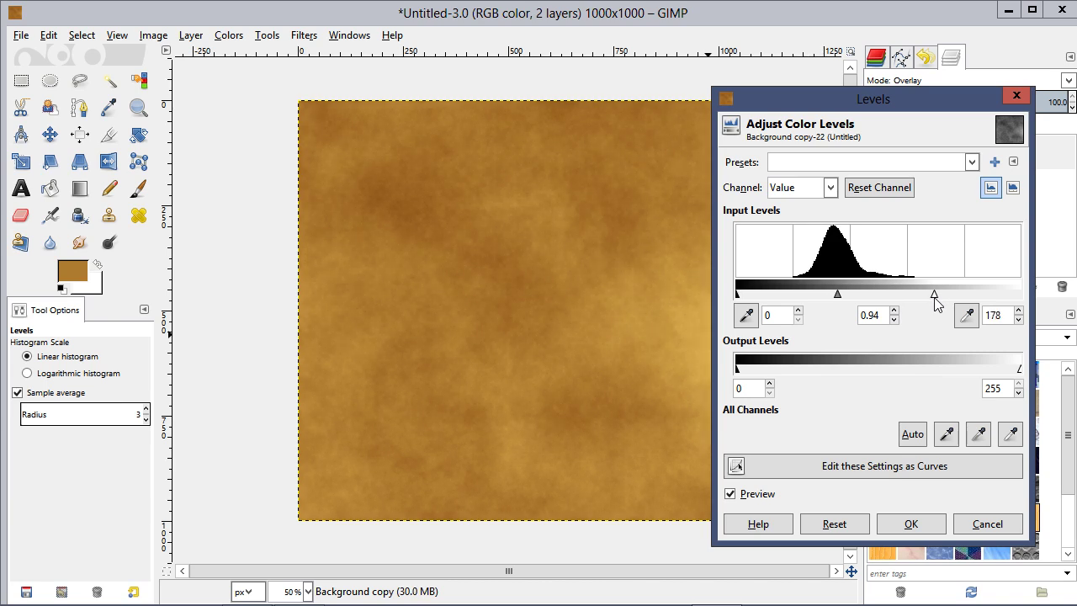
pyautogui.click(895, 526)
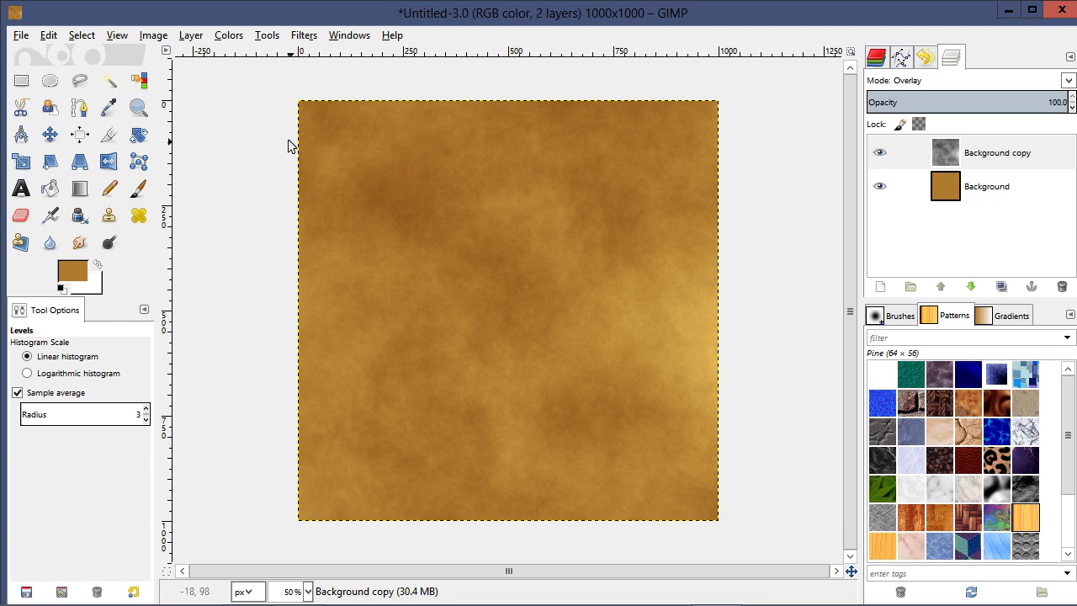
# Step: Turn off the layer boundary display and add a new 1000 × 1000 px layer filled with white
pyautogui.click(115, 36)
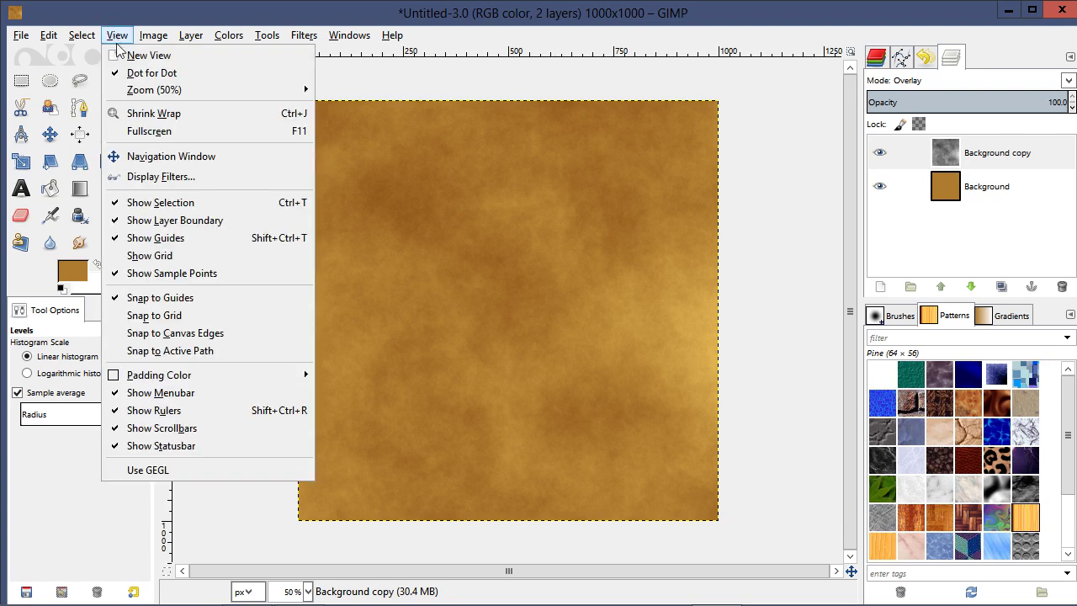
pyautogui.click(222, 220)
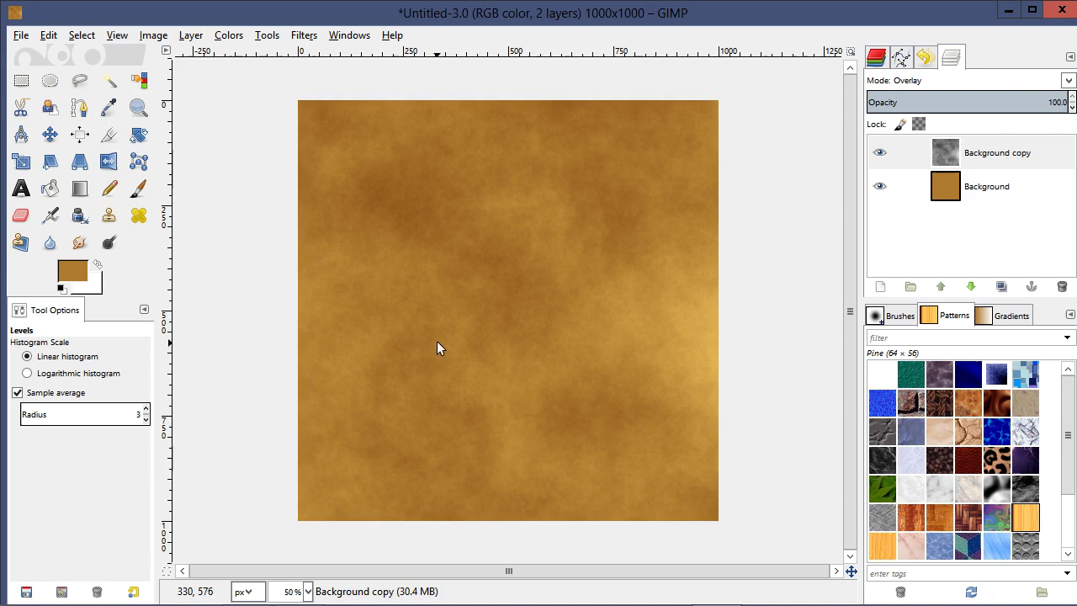
pyautogui.click(881, 289)
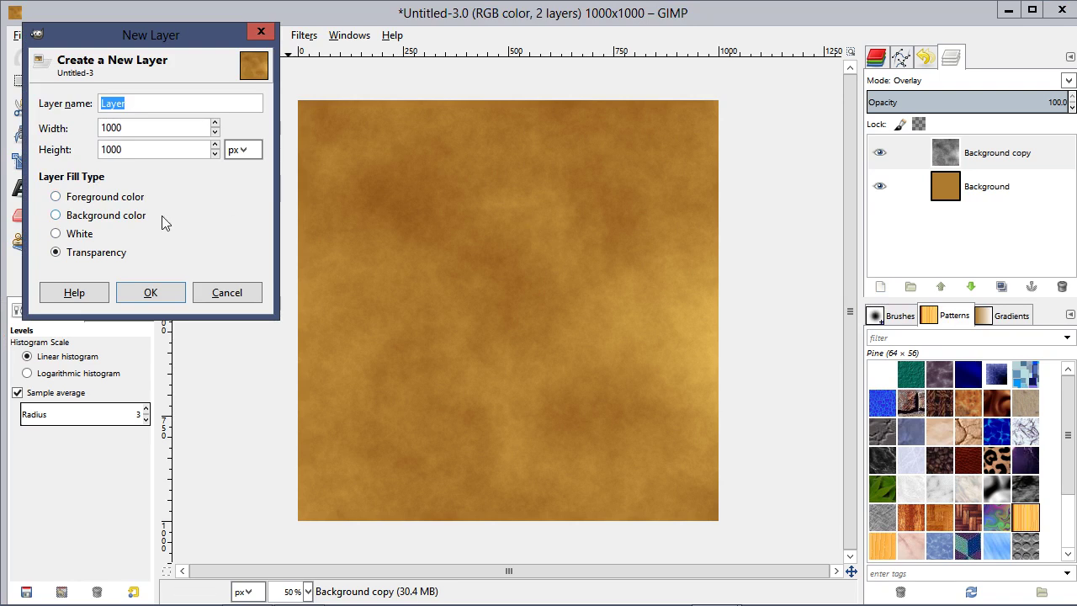
pyautogui.click(94, 236)
pyautogui.click(172, 290)
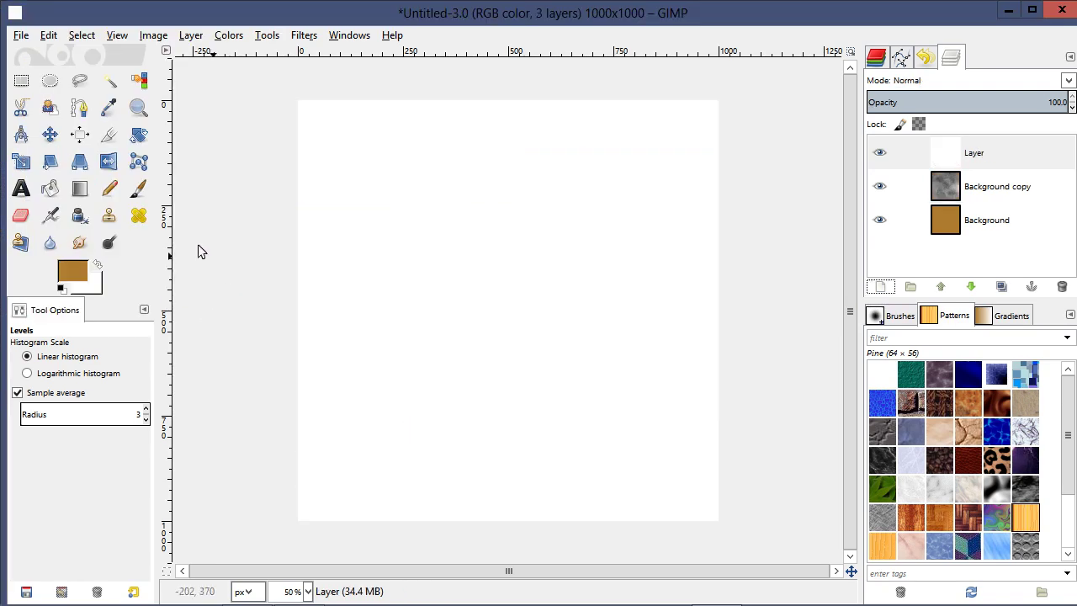
# Step: Set up the Paintbrush with the Prowler's GBP 2-3 grunge brush at a size of about 1232.53
pyautogui.click(139, 190)
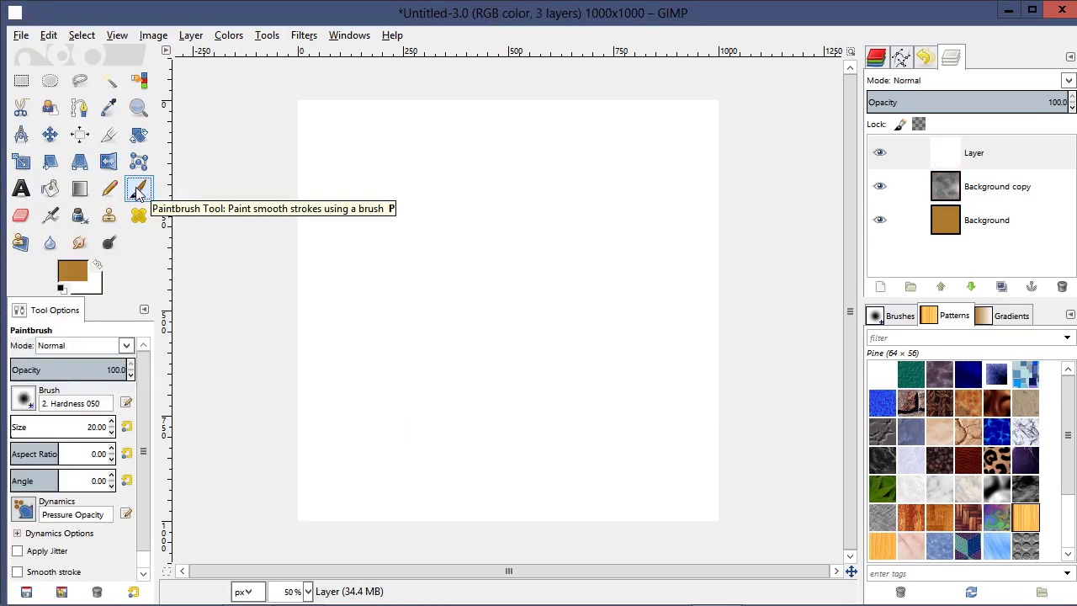
pyautogui.click(23, 400)
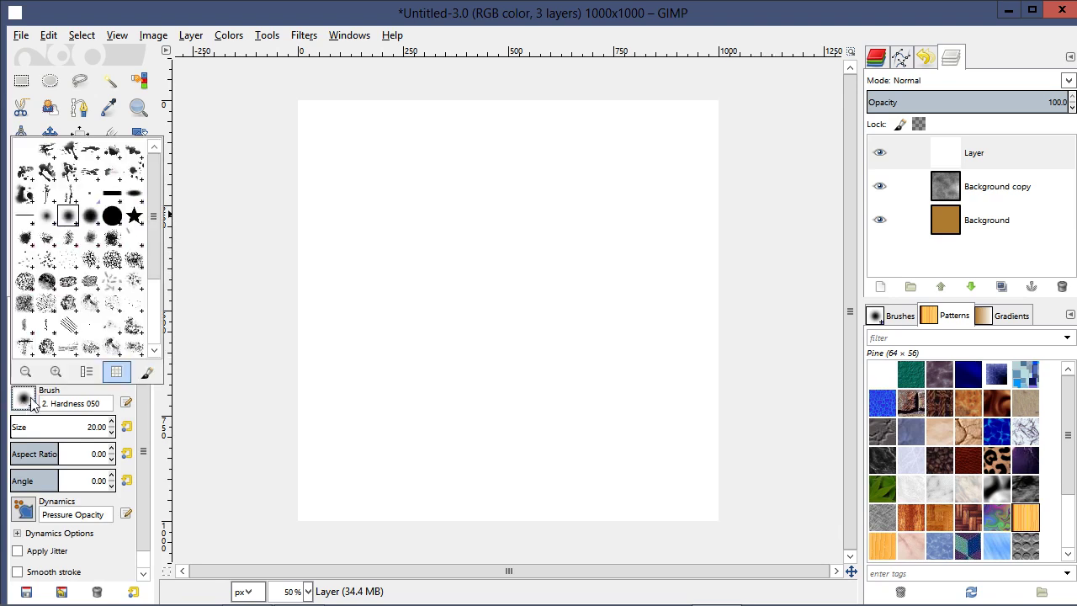
pyautogui.scroll(-1, 156, 278)
pyautogui.moveTo(156, 277); pyautogui.dragTo(158, 349)
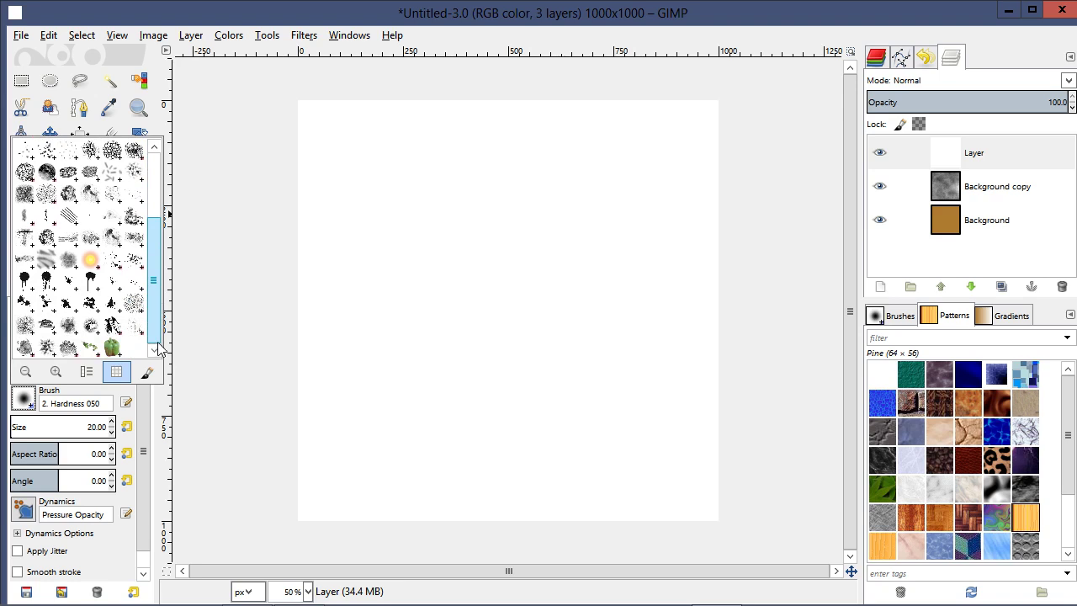
pyautogui.scroll(2, 159, 338)
pyautogui.scroll(-2, 159, 338)
pyautogui.moveTo(156, 324); pyautogui.dragTo(155, 291)
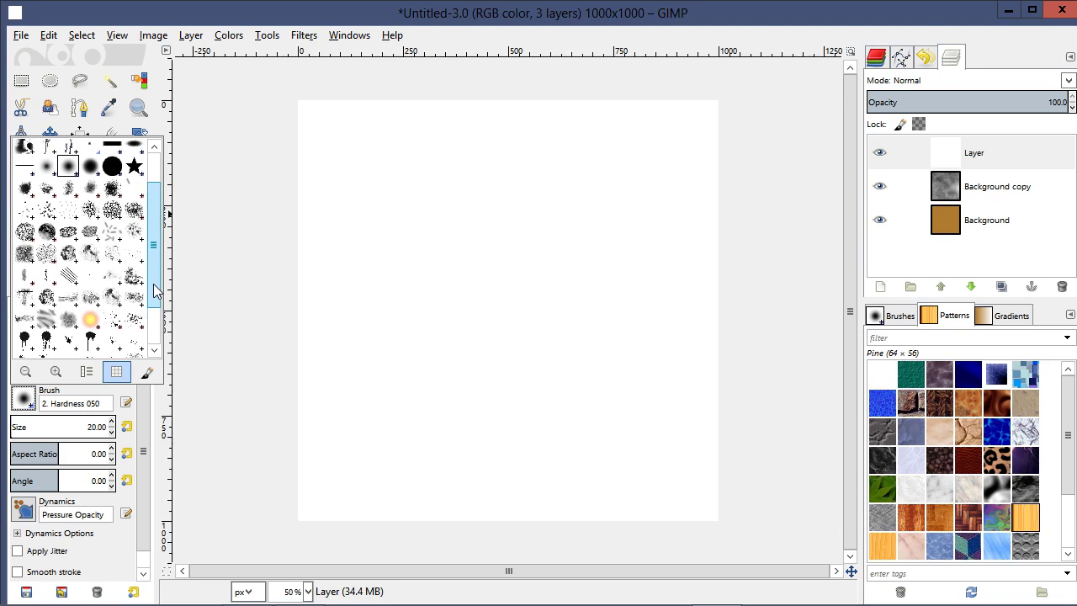
pyautogui.doubleClick(40, 296)
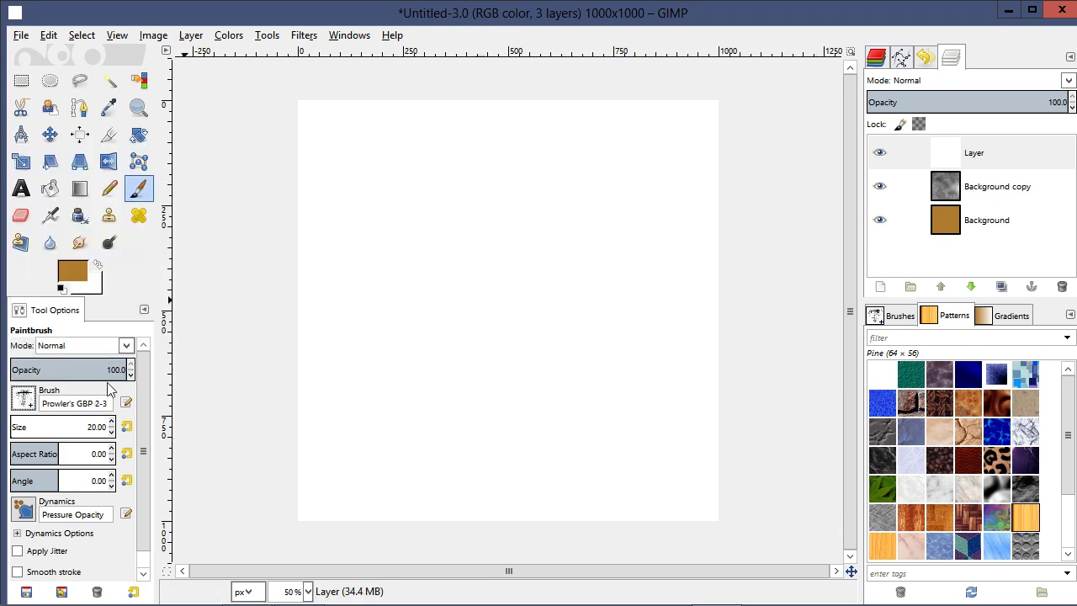
pyautogui.moveTo(55, 427)
pyautogui.mouseDown()
pyautogui.moveTo(44, 427)
pyautogui.moveTo(96, 428)
pyautogui.mouseUp()
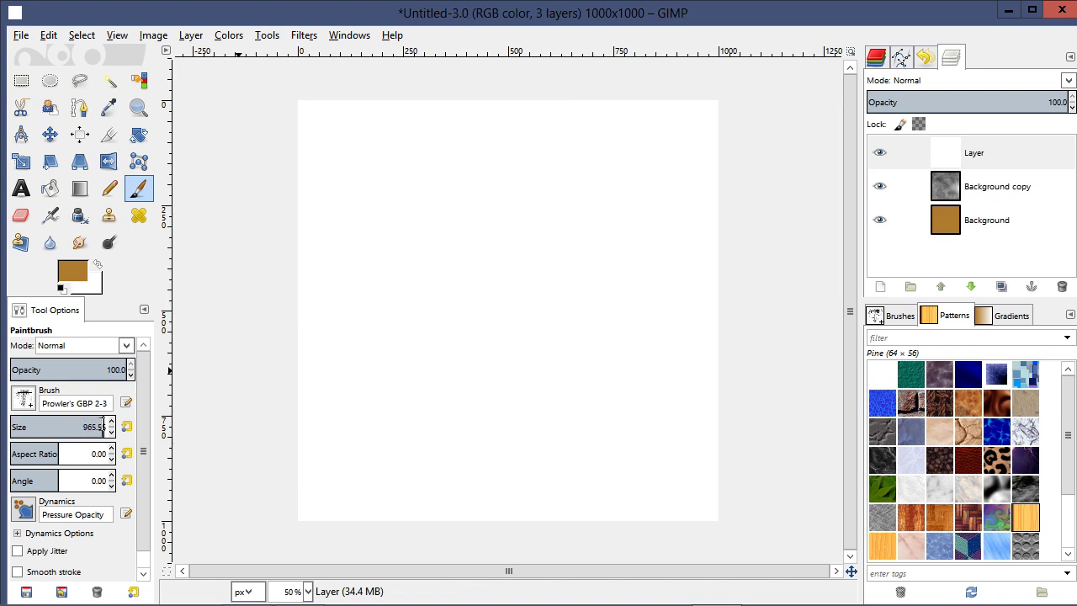
pyautogui.moveTo(57, 429); pyautogui.dragTo(68, 429)
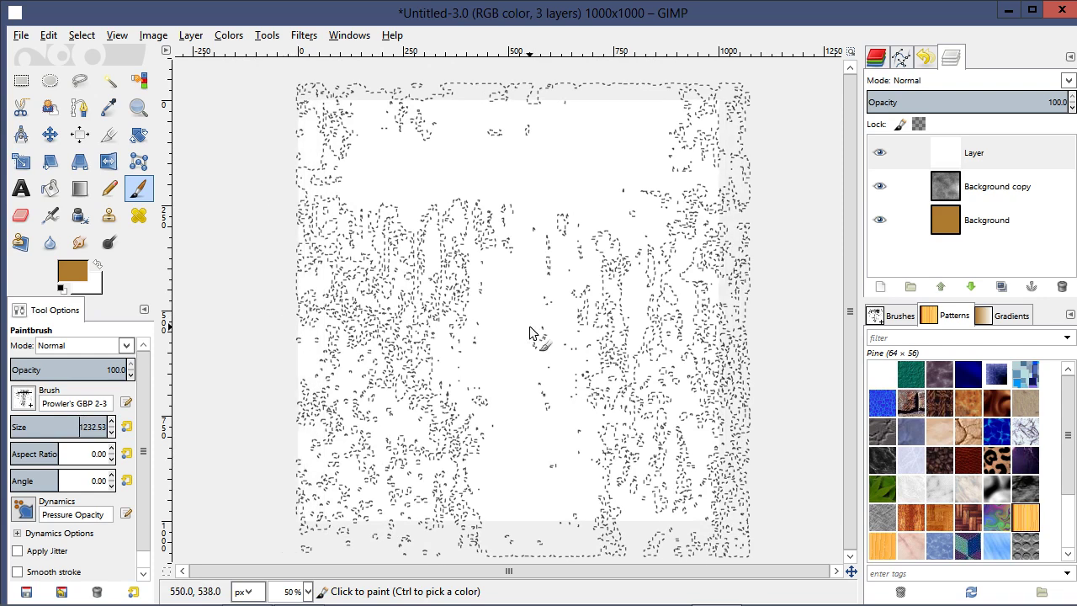
# Step: Change the foreground color to a darker, less saturated brown
pyautogui.click(72, 274)
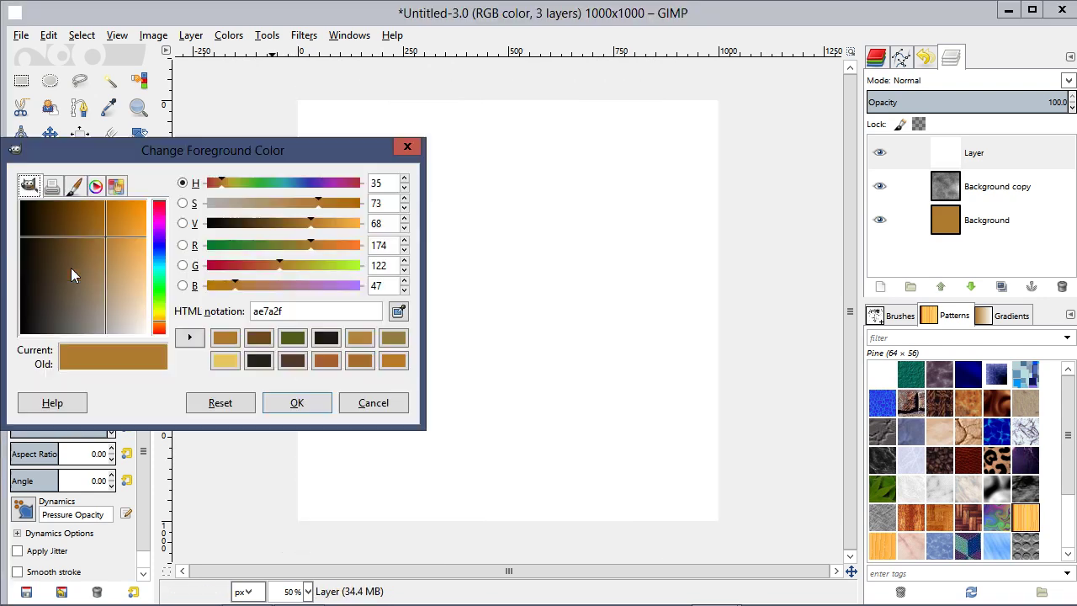
pyautogui.click(98, 239)
pyautogui.moveTo(98, 239); pyautogui.dragTo(84, 245)
pyautogui.click(292, 402)
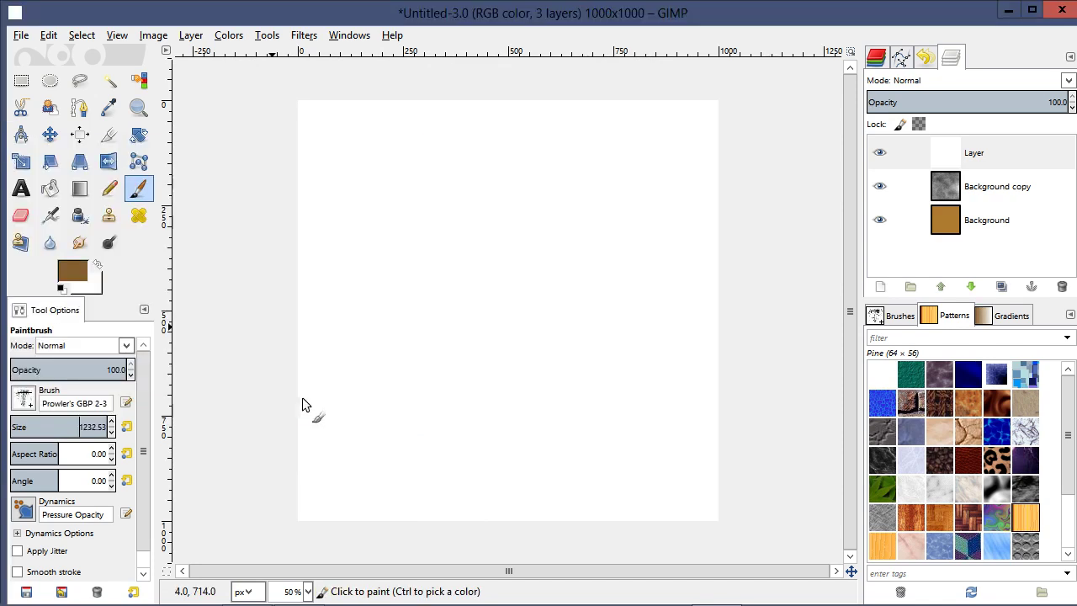
# Step: Stamp the grunge brush once on the white layer, with its thick horizontal band along the canvas's upper edge, and switch to the Move tool
pyautogui.click(513, 311)
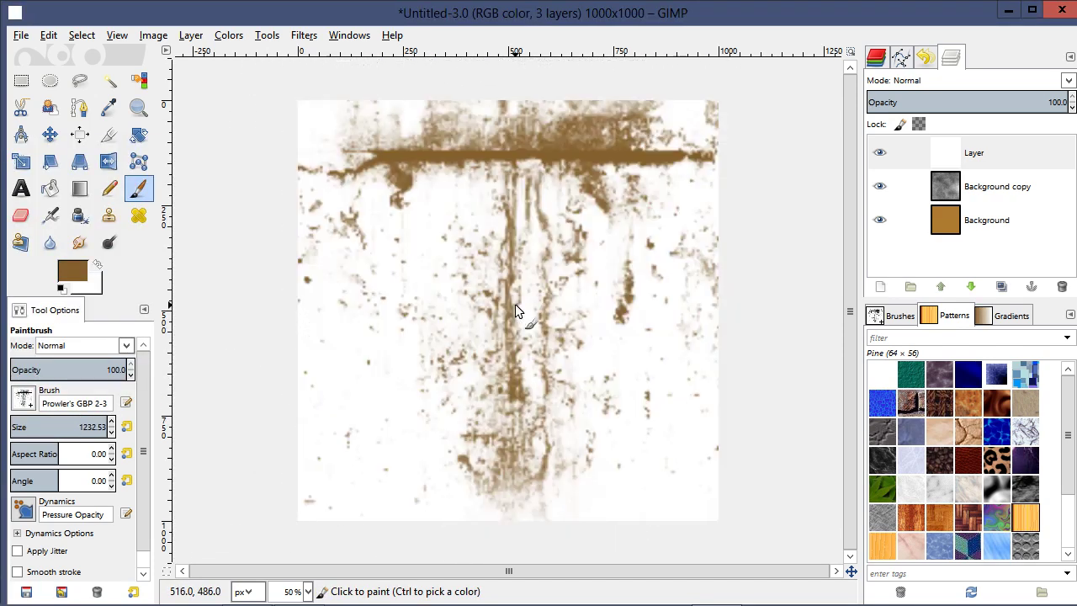
pyautogui.hotkey('ctrl', 'z')
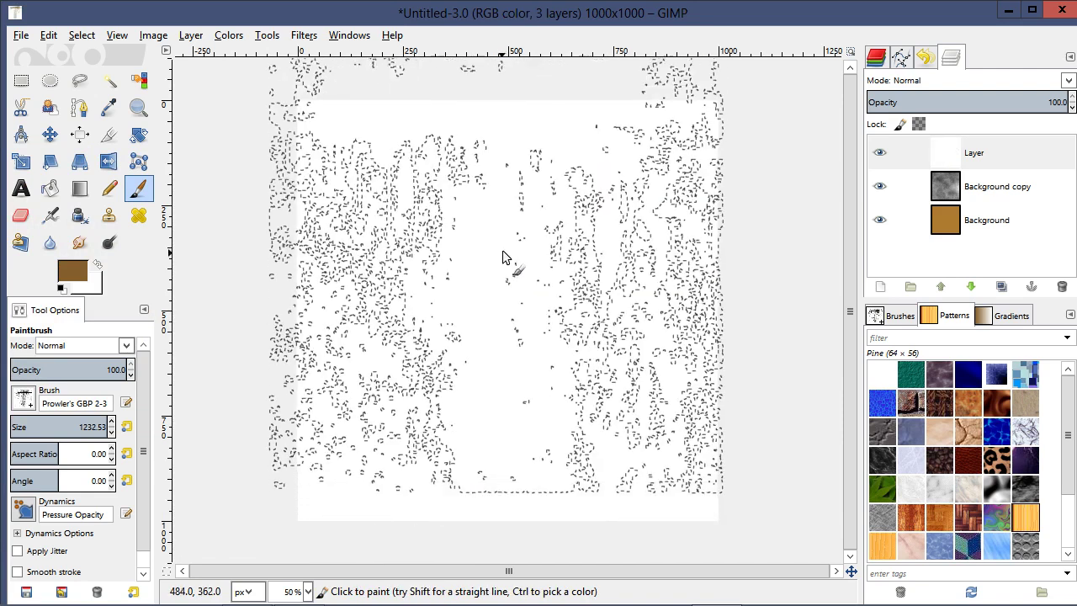
pyautogui.click(509, 254)
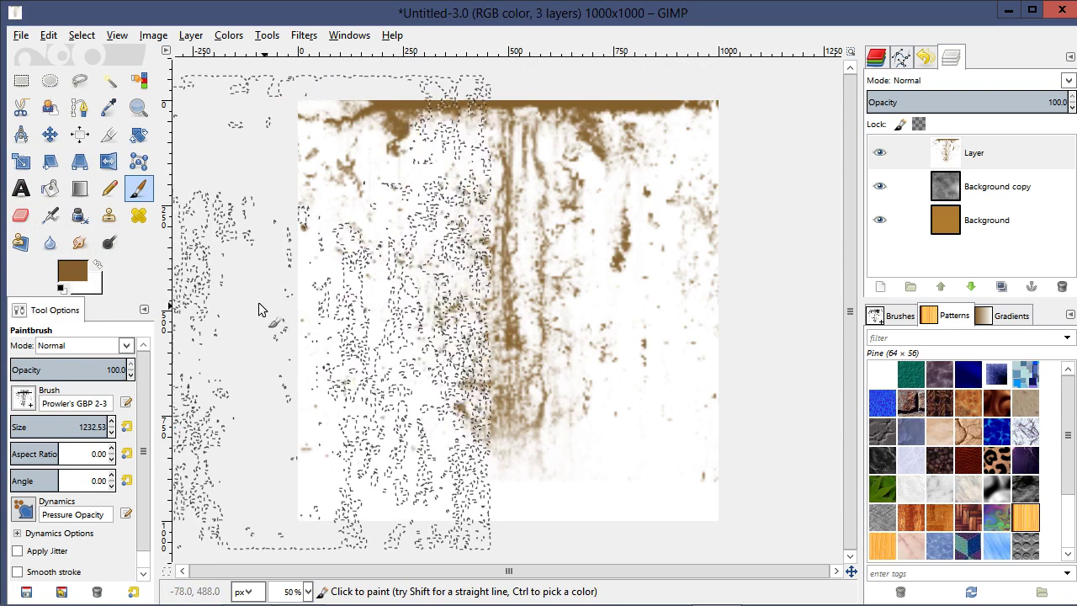
pyautogui.hotkey('ctrl', 'shift', 'a')
pyautogui.press('m')
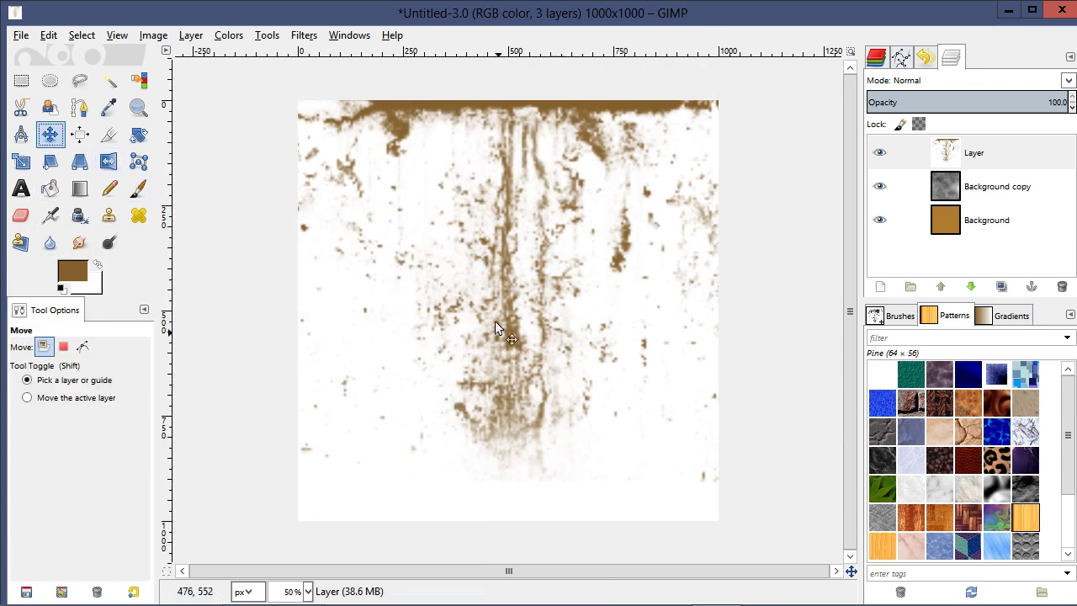
# Step: Convert white to alpha on the grunge layer and set its blend mode to Overlay
pyautogui.click(239, 37)
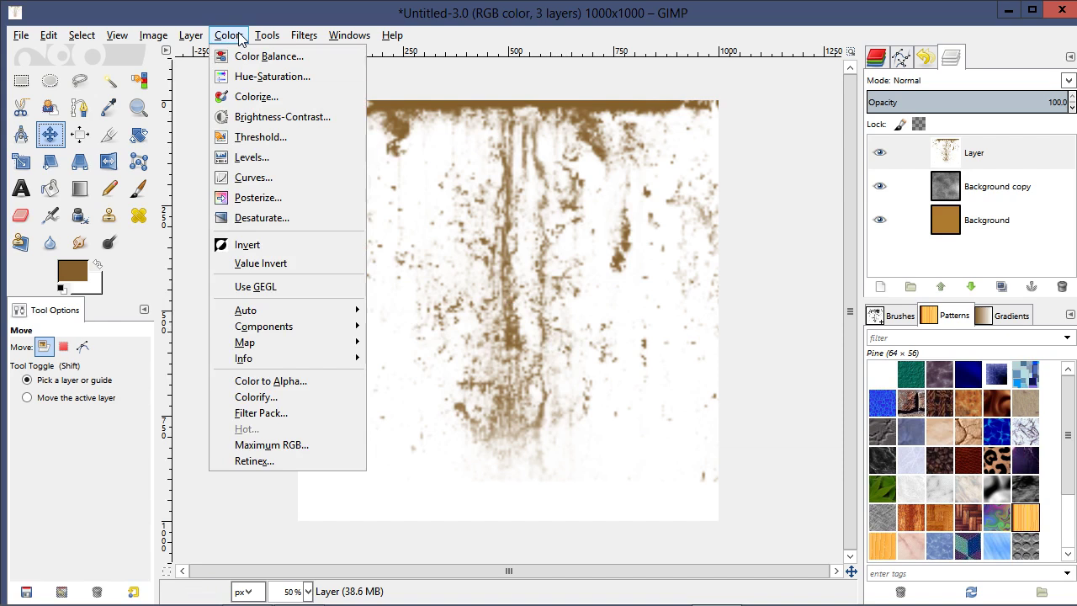
pyautogui.click(271, 380)
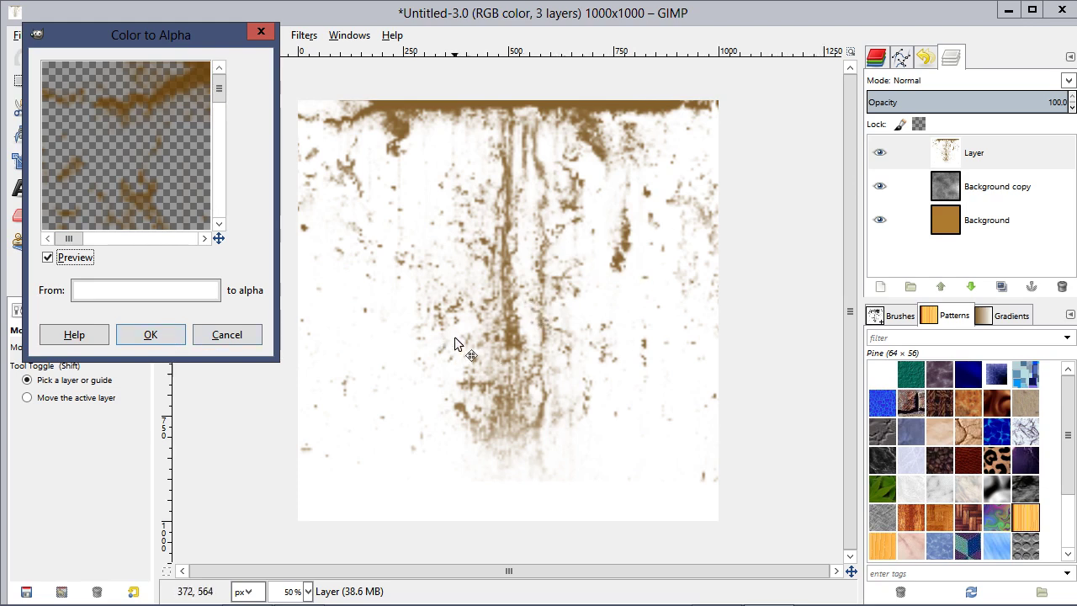
pyautogui.click(171, 335)
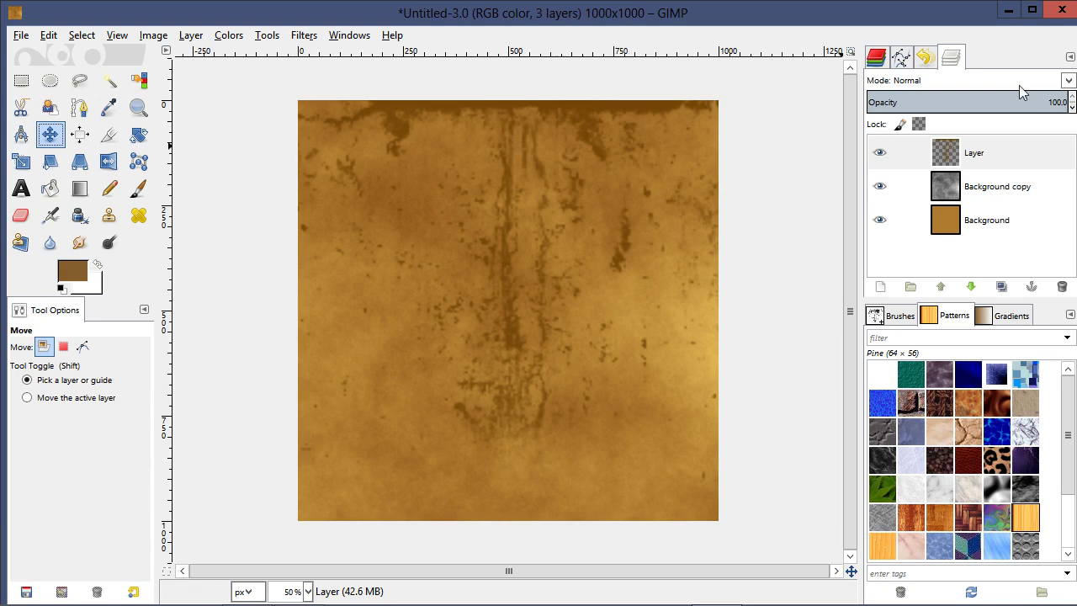
pyautogui.click(991, 84)
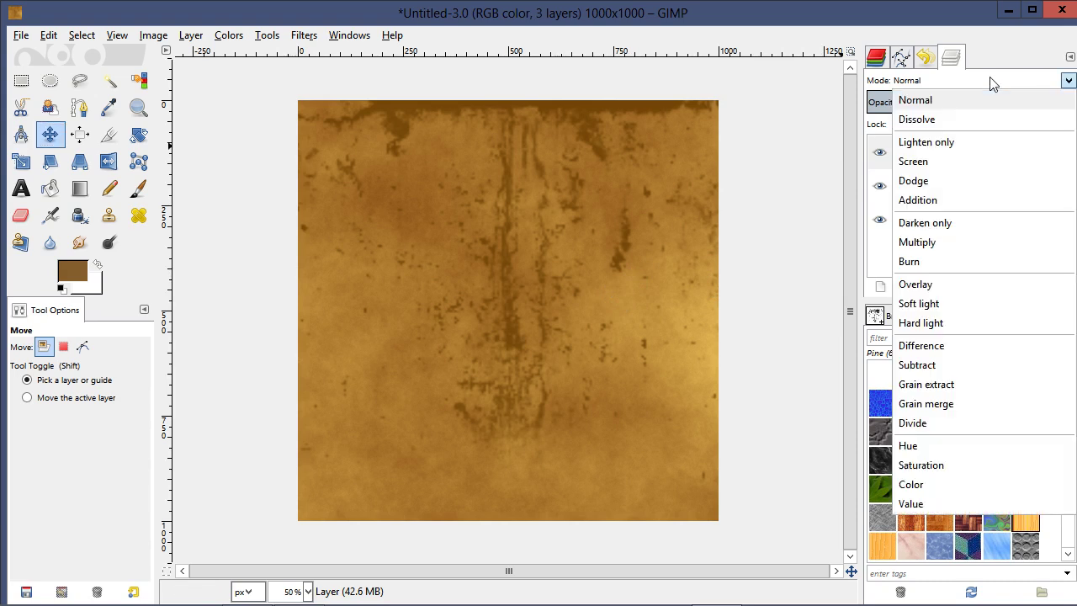
pyautogui.click(966, 286)
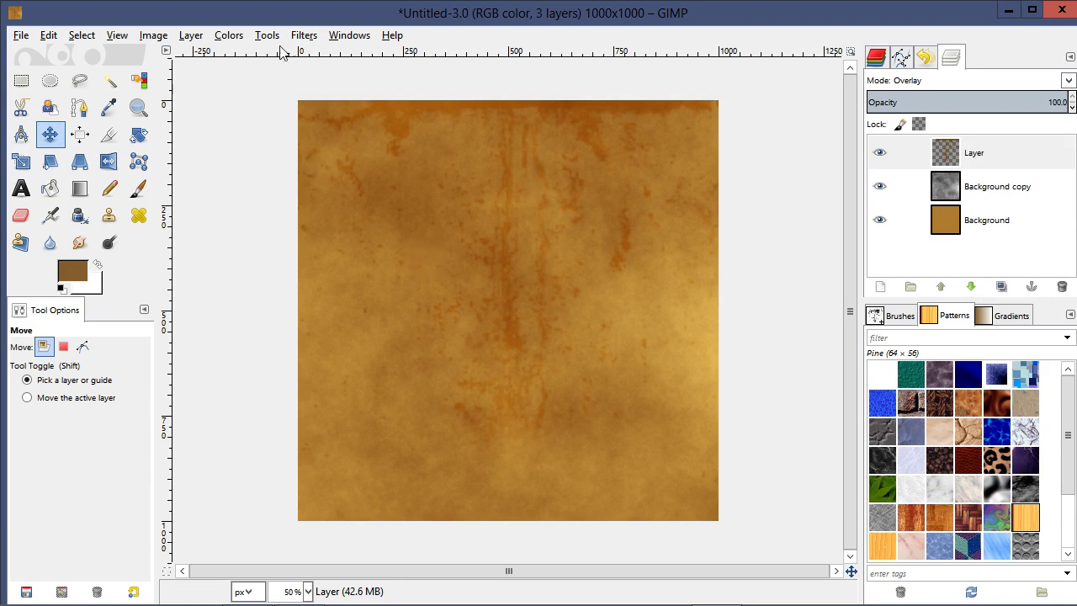
# Step: Adjust the grunge layer's Brightness-Contrast to brightness -12 and contrast -21
pyautogui.click(237, 39)
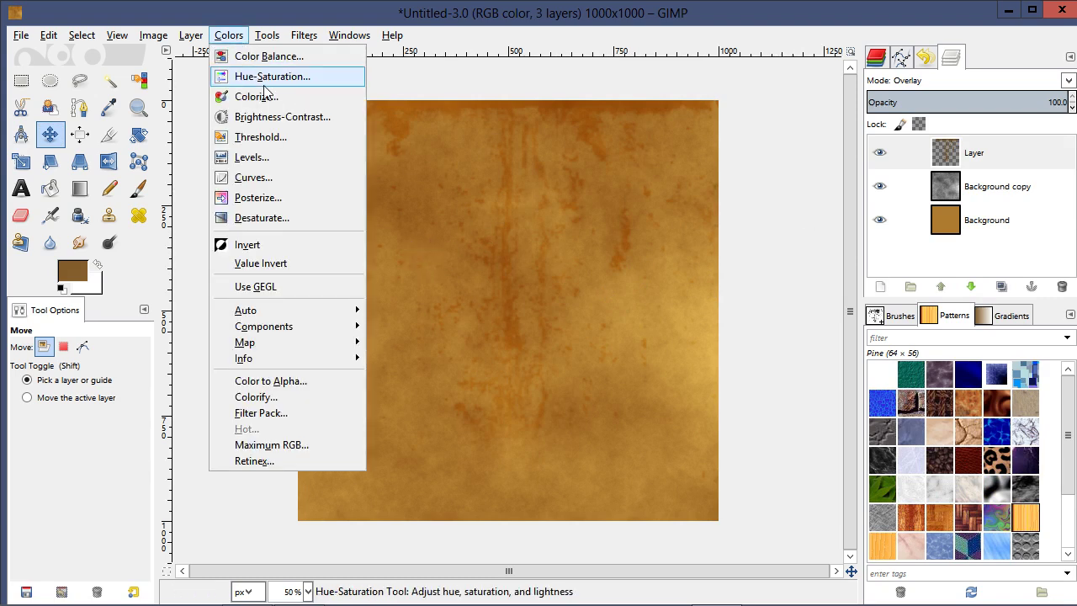
pyautogui.click(267, 116)
pyautogui.moveTo(858, 208)
pyautogui.mouseDown()
pyautogui.moveTo(832, 215)
pyautogui.moveTo(842, 216)
pyautogui.moveTo(837, 187)
pyautogui.moveTo(872, 187)
pyautogui.moveTo(847, 192)
pyautogui.mouseUp()
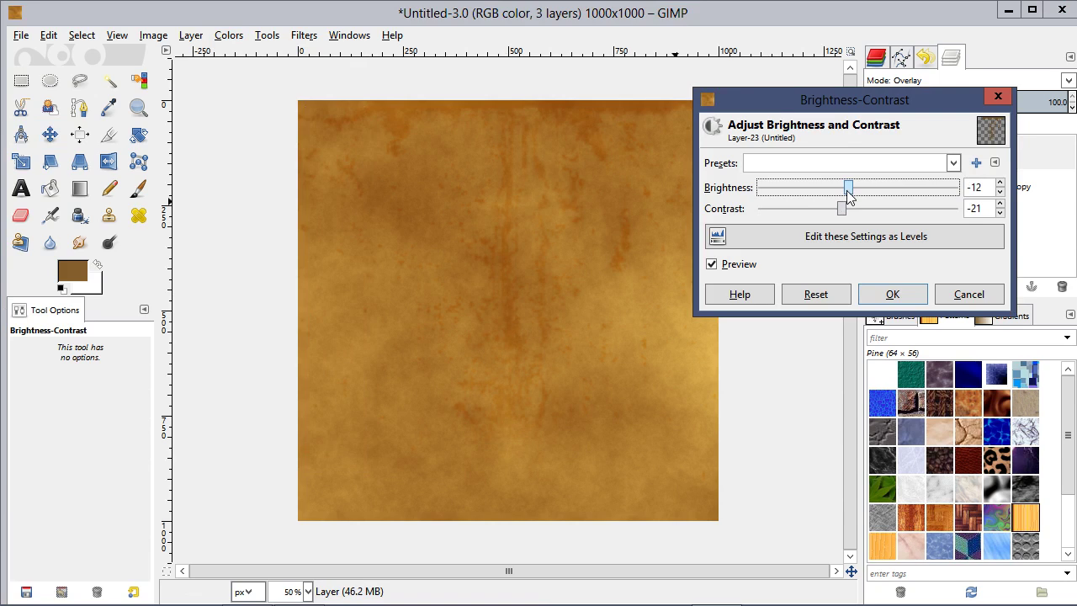
pyautogui.click(883, 293)
# Step: Darken the grunge layer further with a second Brightness-Contrast adjustment that lowers only the brightness
pyautogui.click(234, 35)
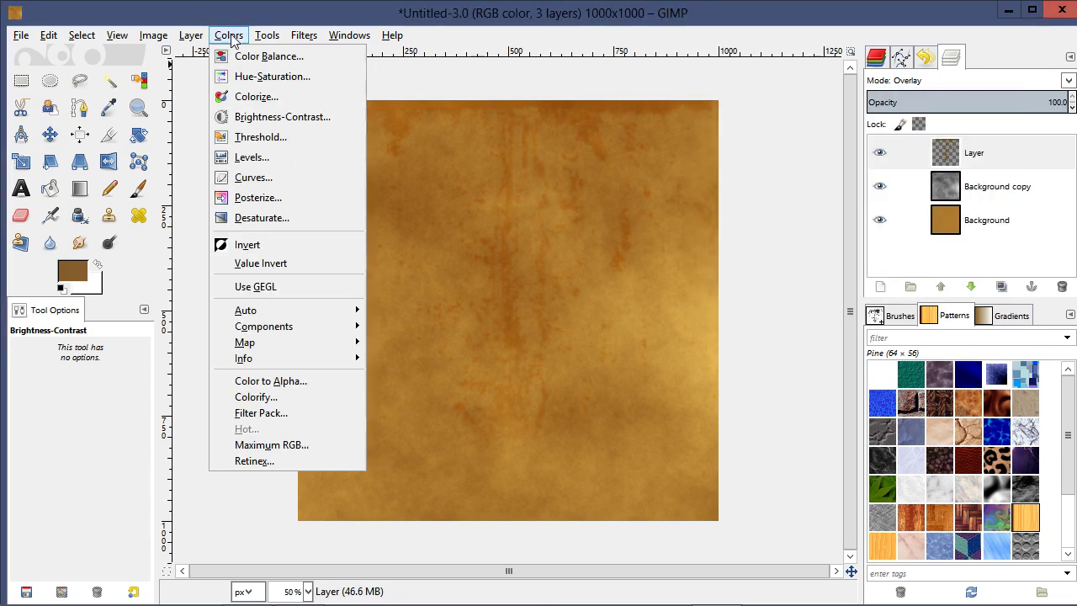
pyautogui.click(263, 116)
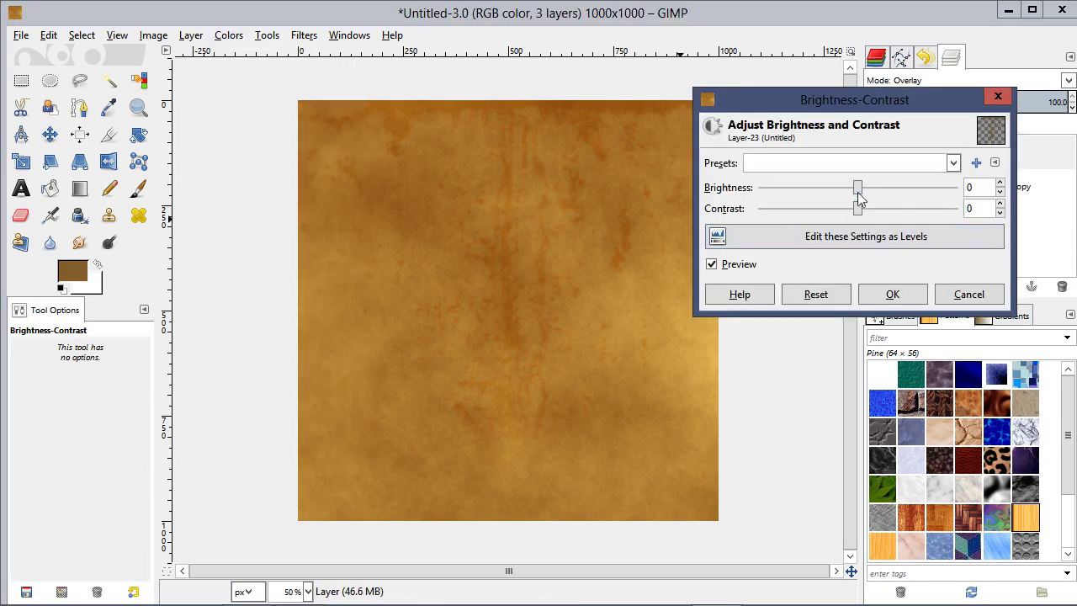
pyautogui.moveTo(858, 192); pyautogui.dragTo(798, 201)
pyautogui.click(888, 294)
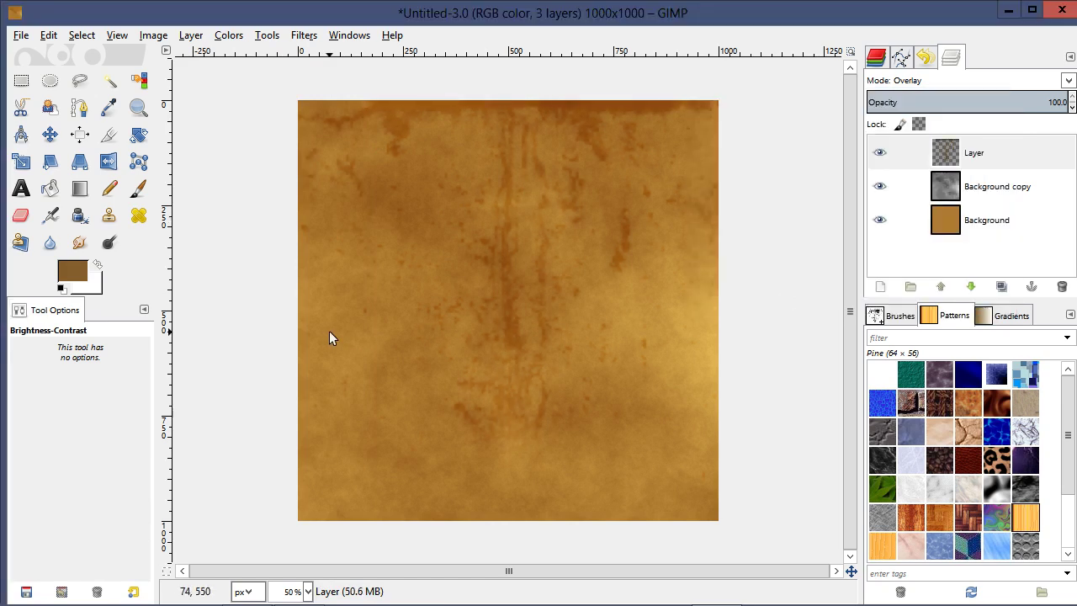
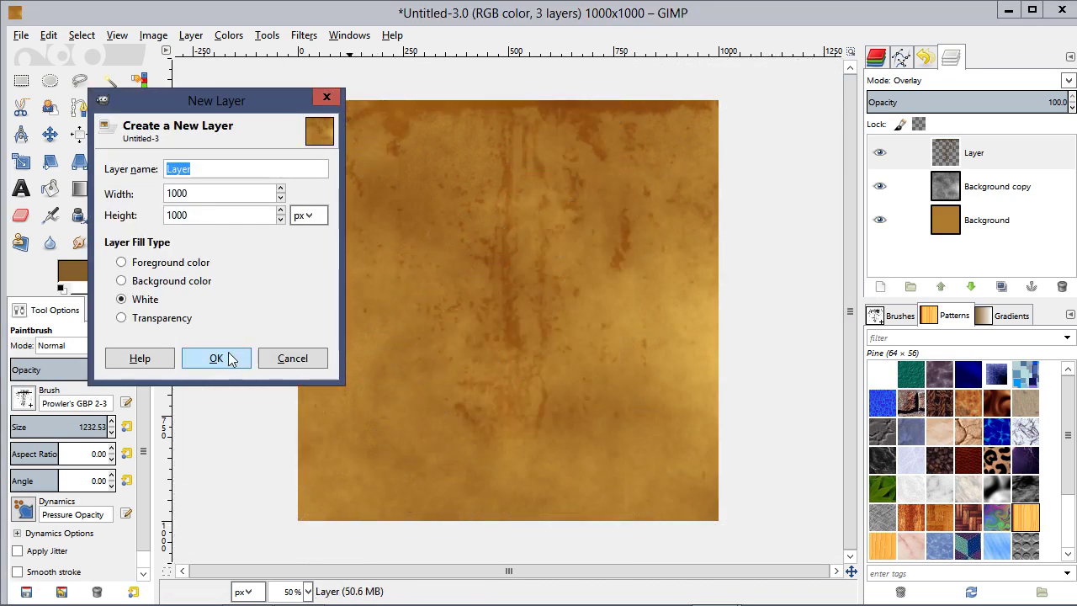
# Step: Add another 1000 × 1000 px layer filled with white above the grunge layer
pyautogui.click(216, 357)
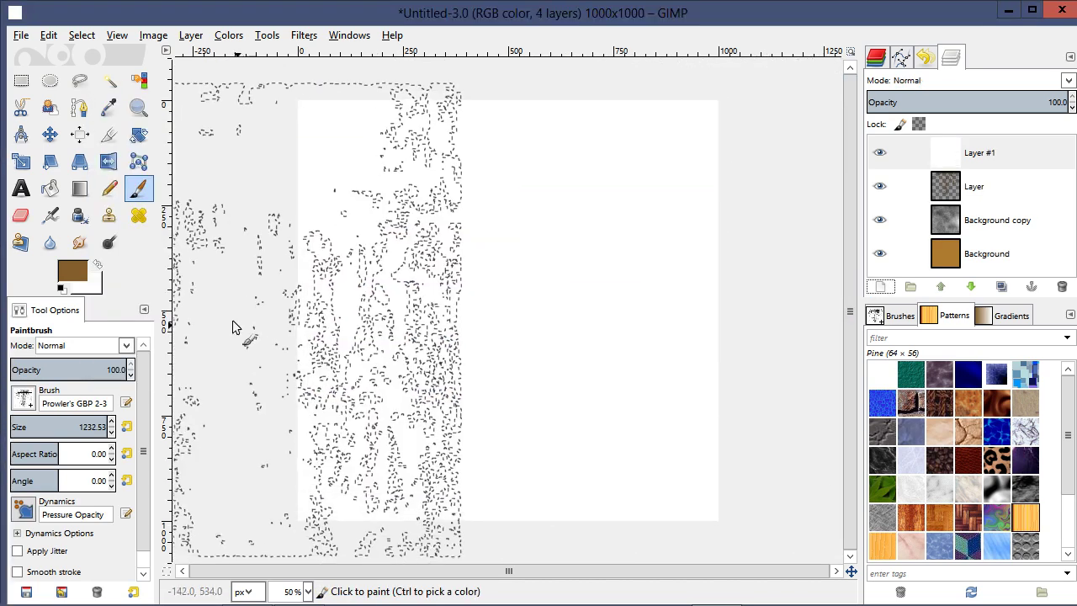
# Step: Stamp the Galaxy, Big brush at size 896.66 in brown across the whole white top layer, including its corners
pyautogui.click(28, 400)
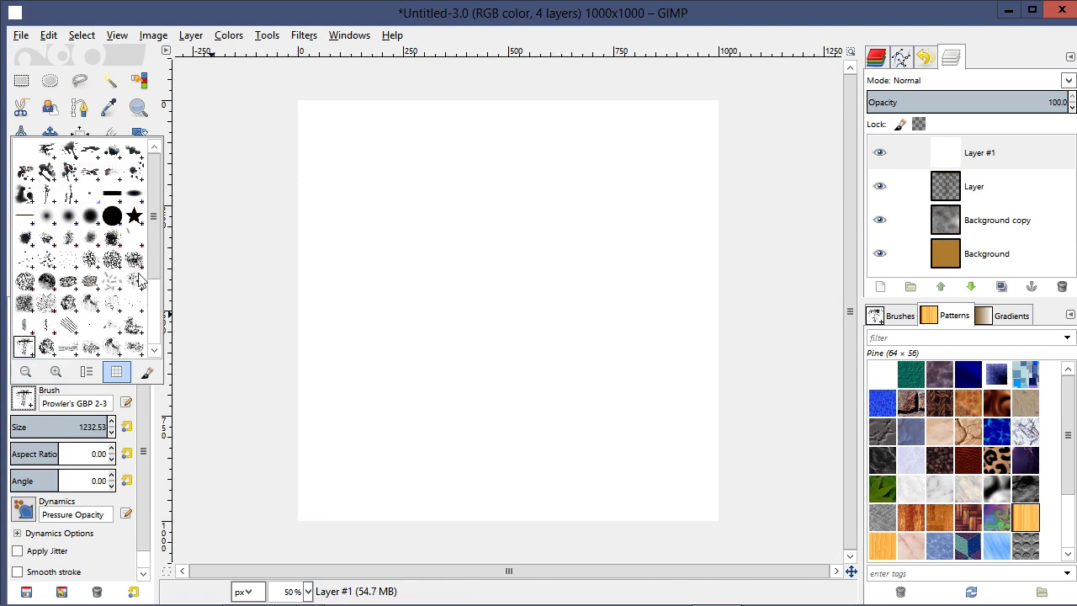
pyautogui.moveTo(157, 276); pyautogui.dragTo(162, 303)
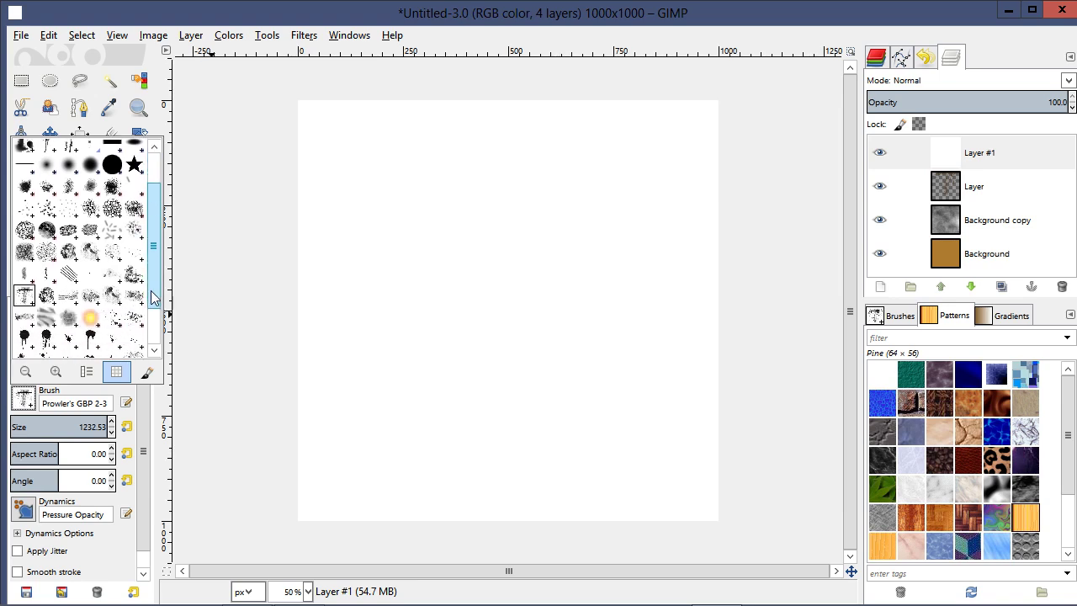
pyautogui.click(38, 252)
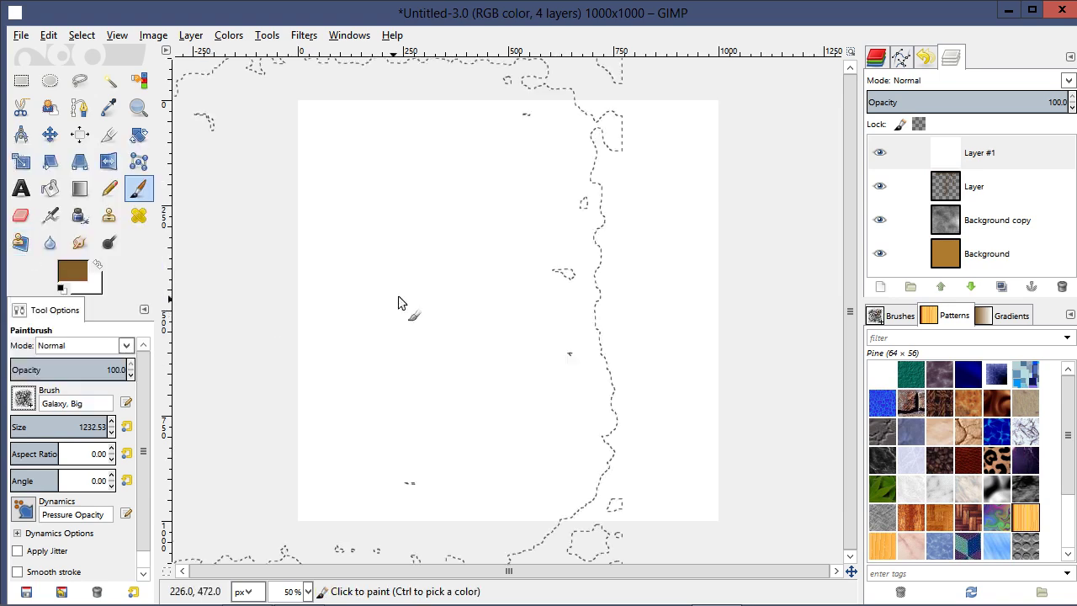
pyautogui.moveTo(78, 429)
pyautogui.mouseDown()
pyautogui.moveTo(56, 429)
pyautogui.moveTo(92, 427)
pyautogui.mouseUp()
pyautogui.click(68, 428)
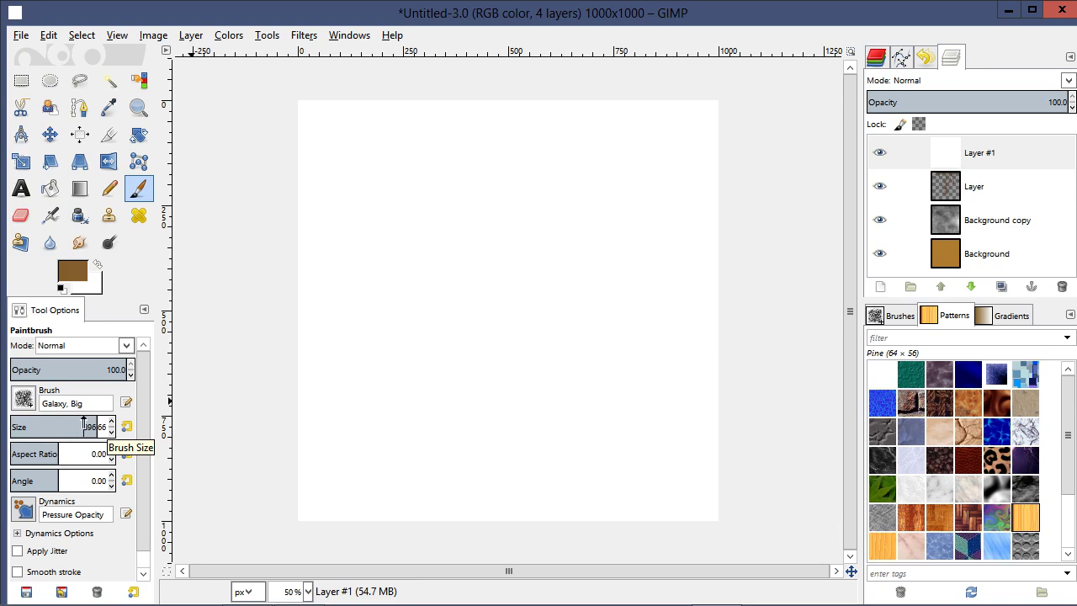
pyautogui.click(500, 323)
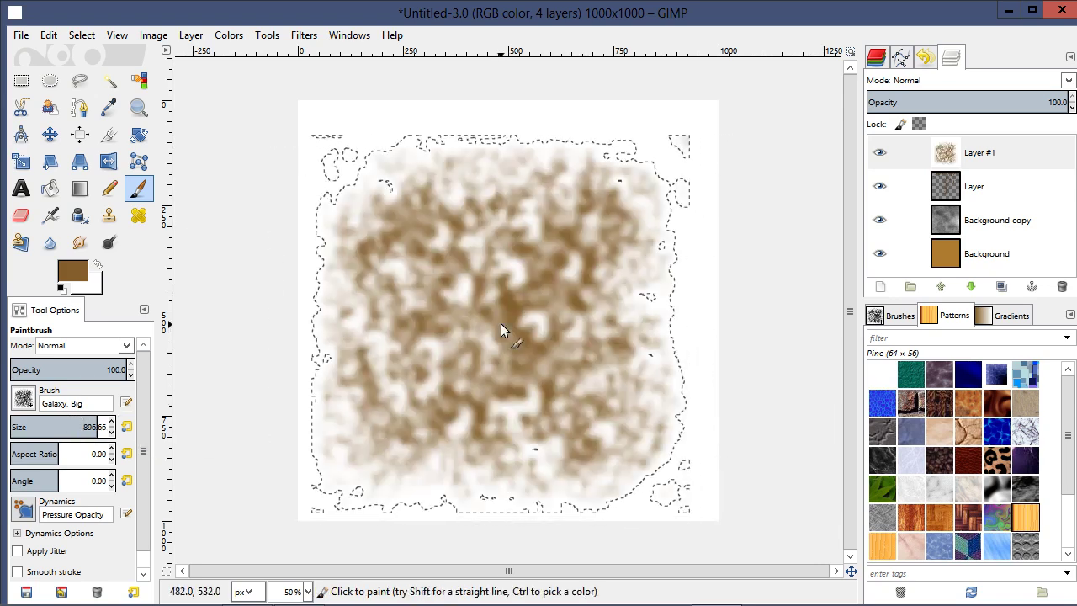
pyautogui.click(503, 279)
pyautogui.click(383, 406)
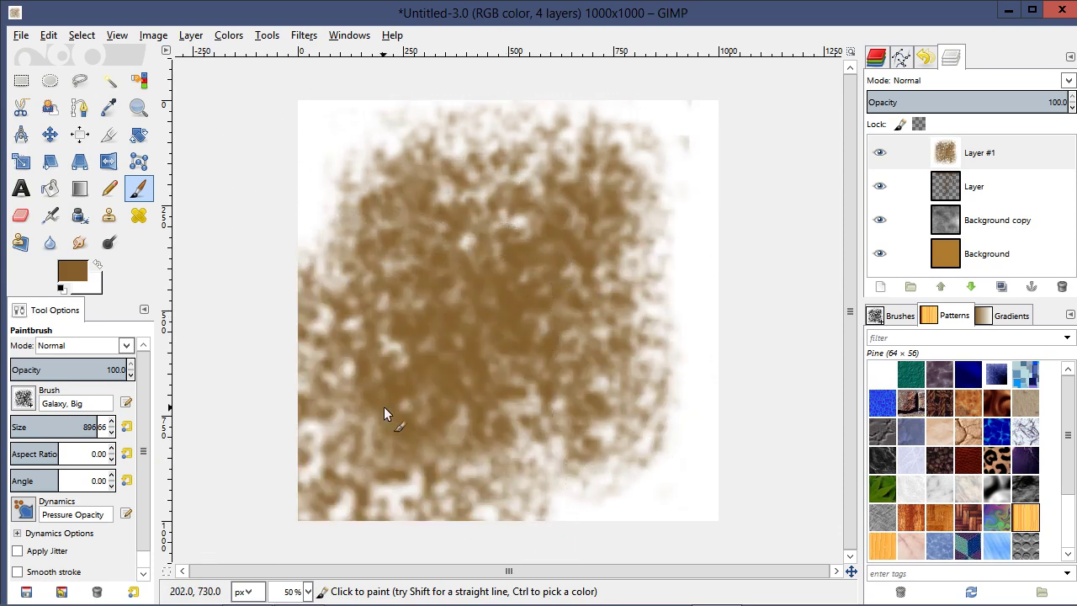
pyautogui.click(641, 454)
pyautogui.click(682, 180)
pyautogui.click(362, 168)
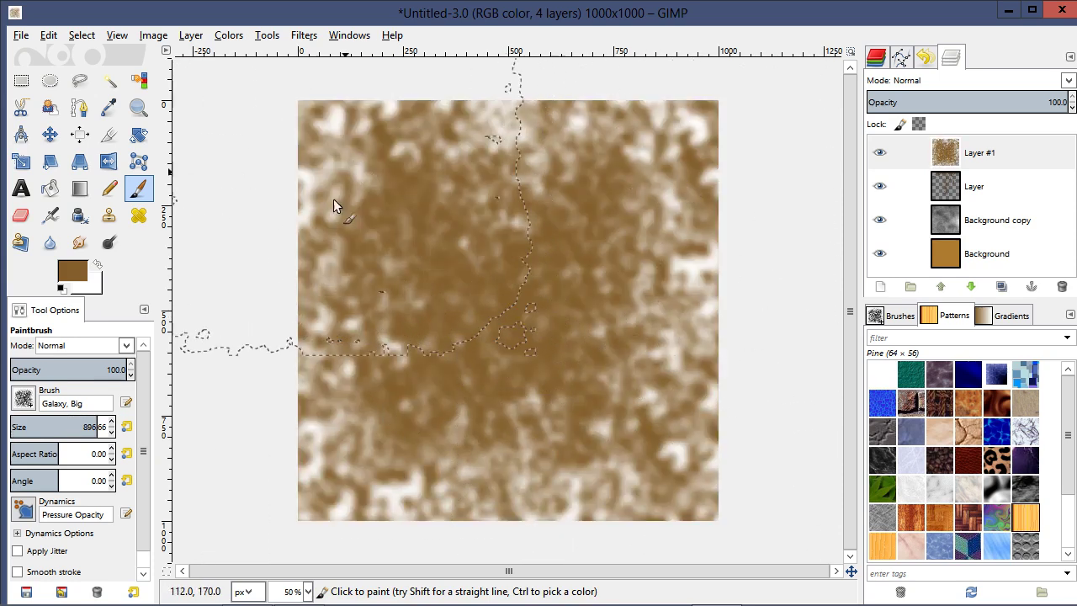
pyautogui.click(346, 293)
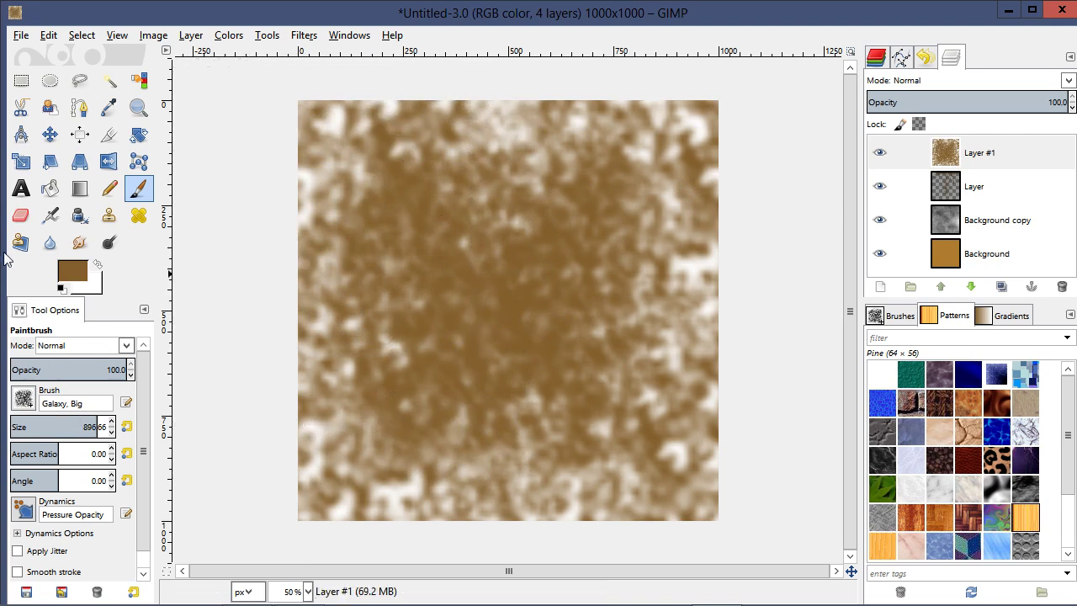
# Step: Partly erase the brown stains over the whole top layer with the Eraser at 25.2 opacity, using the Galaxy, Big brush
pyautogui.click(21, 217)
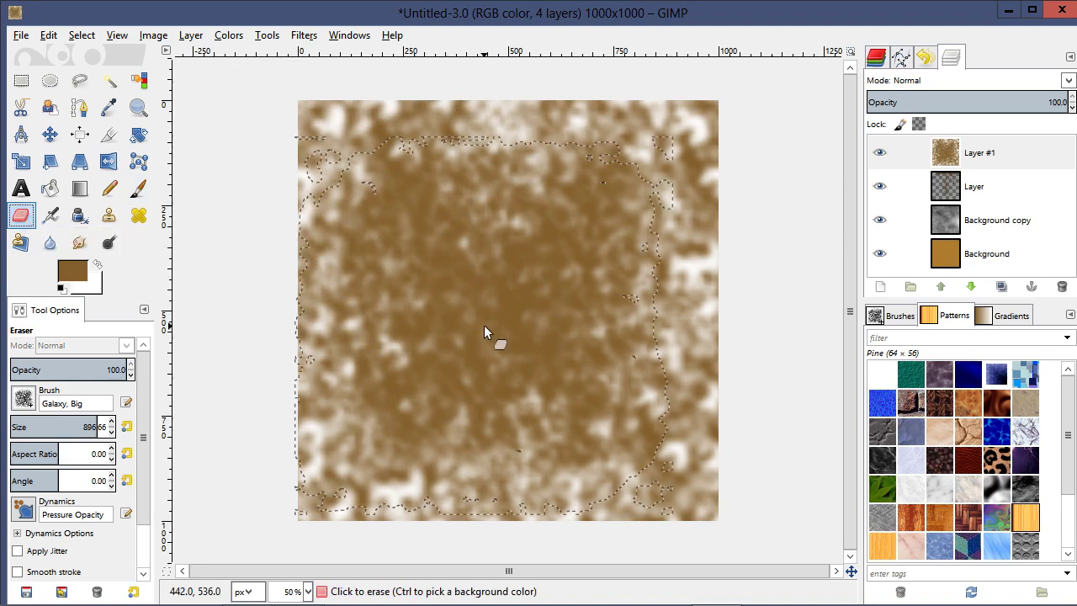
pyautogui.moveTo(101, 372); pyautogui.dragTo(52, 370)
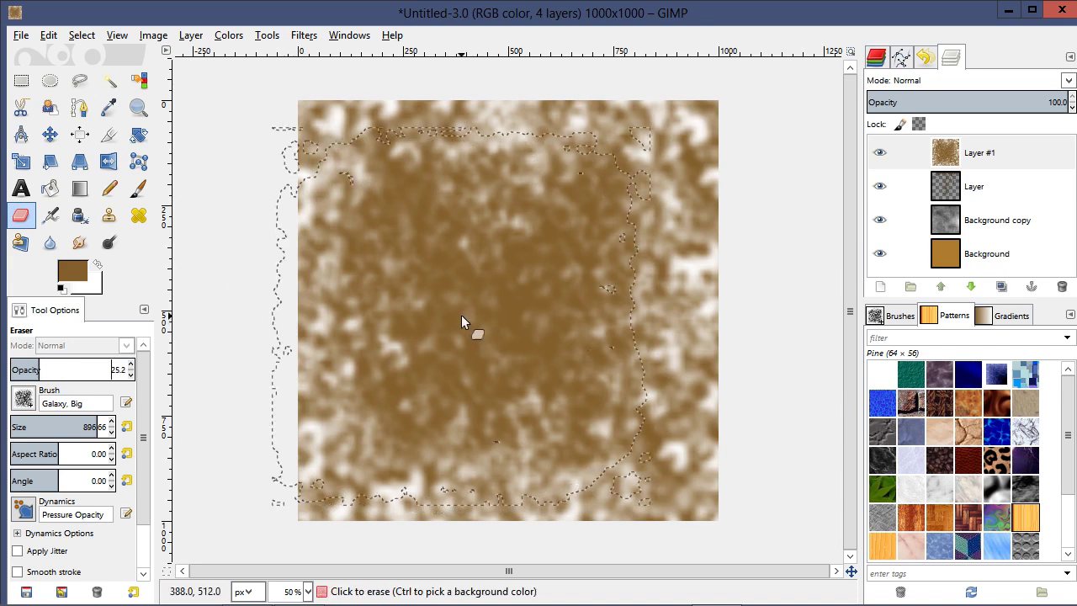
pyautogui.moveTo(522, 312)
pyautogui.mouseDown()
pyautogui.moveTo(494, 325)
pyautogui.moveTo(488, 306)
pyautogui.moveTo(507, 280)
pyautogui.moveTo(623, 226)
pyautogui.moveTo(601, 165)
pyautogui.moveTo(445, 149)
pyautogui.moveTo(378, 178)
pyautogui.moveTo(319, 322)
pyautogui.moveTo(342, 376)
pyautogui.moveTo(344, 448)
pyautogui.moveTo(612, 461)
pyautogui.moveTo(675, 381)
pyautogui.moveTo(682, 302)
pyautogui.moveTo(679, 193)
pyautogui.moveTo(665, 153)
pyautogui.moveTo(423, 148)
pyautogui.moveTo(343, 164)
pyautogui.moveTo(317, 234)
pyautogui.moveTo(306, 372)
pyautogui.moveTo(331, 471)
pyautogui.moveTo(667, 486)
pyautogui.moveTo(691, 353)
pyautogui.moveTo(665, 171)
pyautogui.moveTo(589, 142)
pyautogui.moveTo(431, 143)
pyautogui.moveTo(346, 165)
pyautogui.moveTo(343, 346)
pyautogui.moveTo(324, 422)
pyautogui.moveTo(356, 494)
pyautogui.moveTo(646, 488)
pyautogui.moveTo(679, 466)
pyautogui.mouseUp()
pyautogui.click(493, 325)
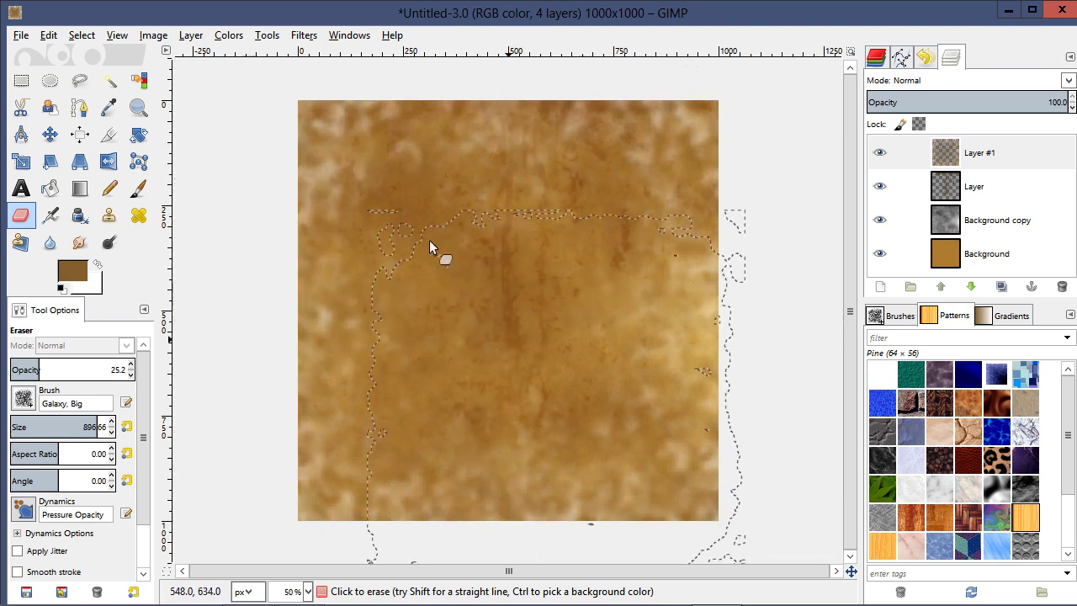
pyautogui.hotkey('ctrl', 'shift', 'a')
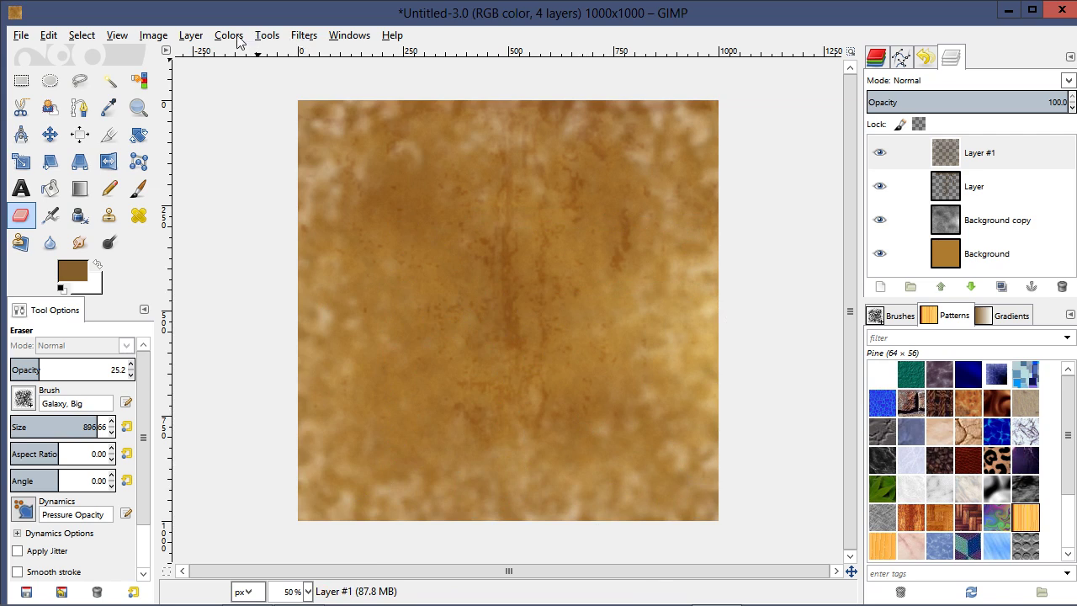
# Step: Convert white to alpha on the partly erased top layer
pyautogui.click(229, 36)
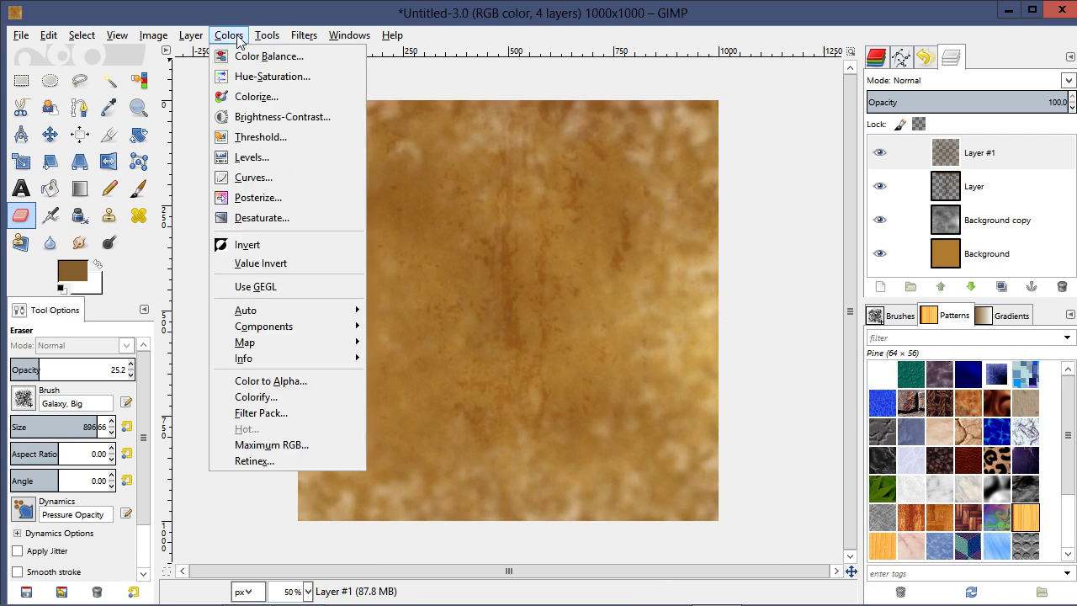
pyautogui.click(291, 380)
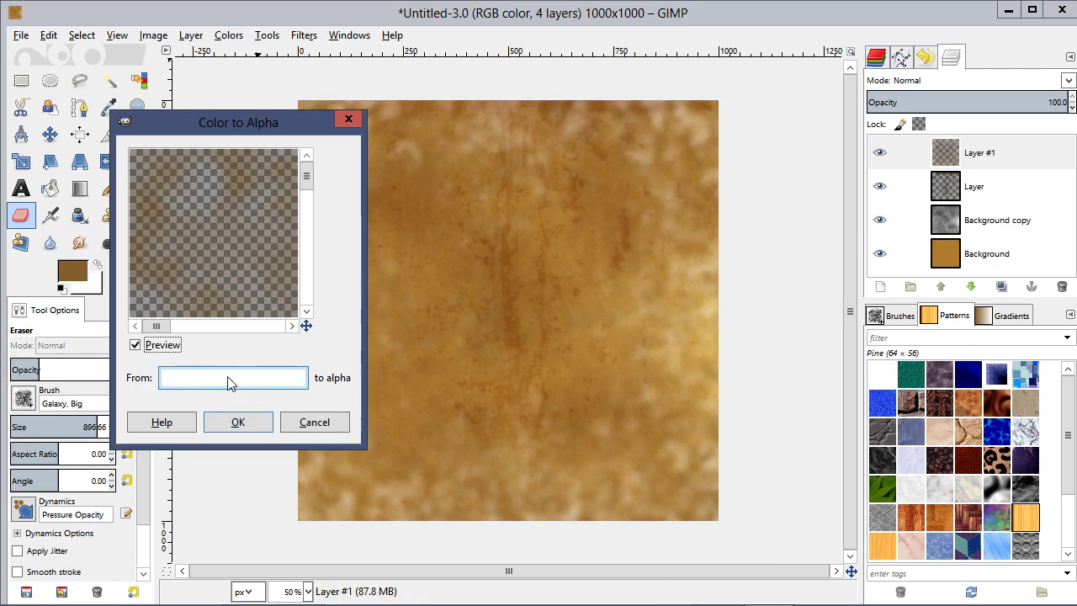
pyautogui.click(239, 423)
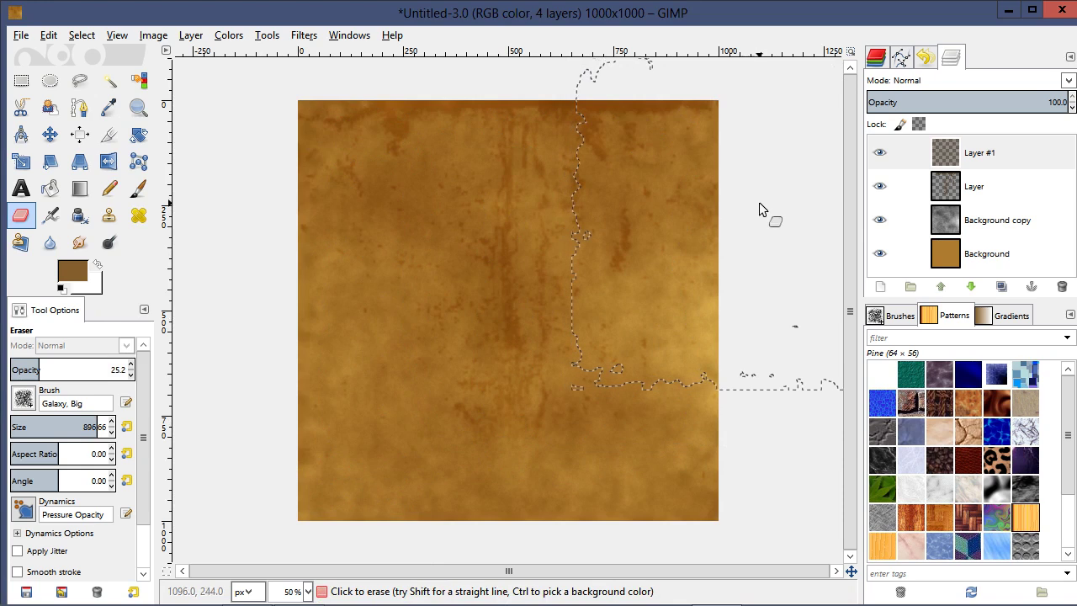
# Step: Merge all visible layers into one, expanded as necessary
pyautogui.rightClick(1005, 150)
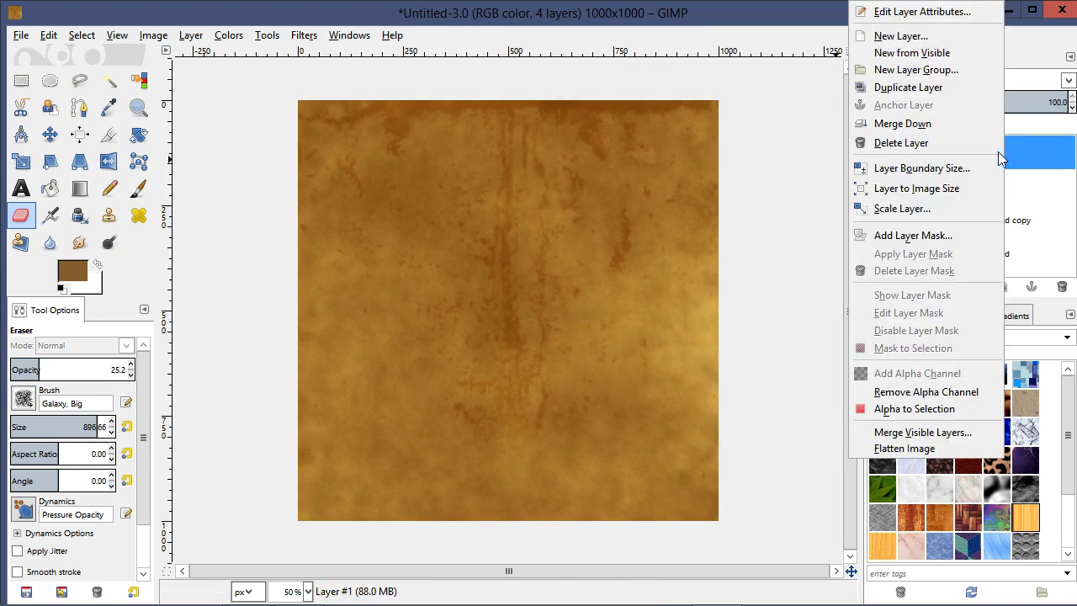
pyautogui.click(972, 432)
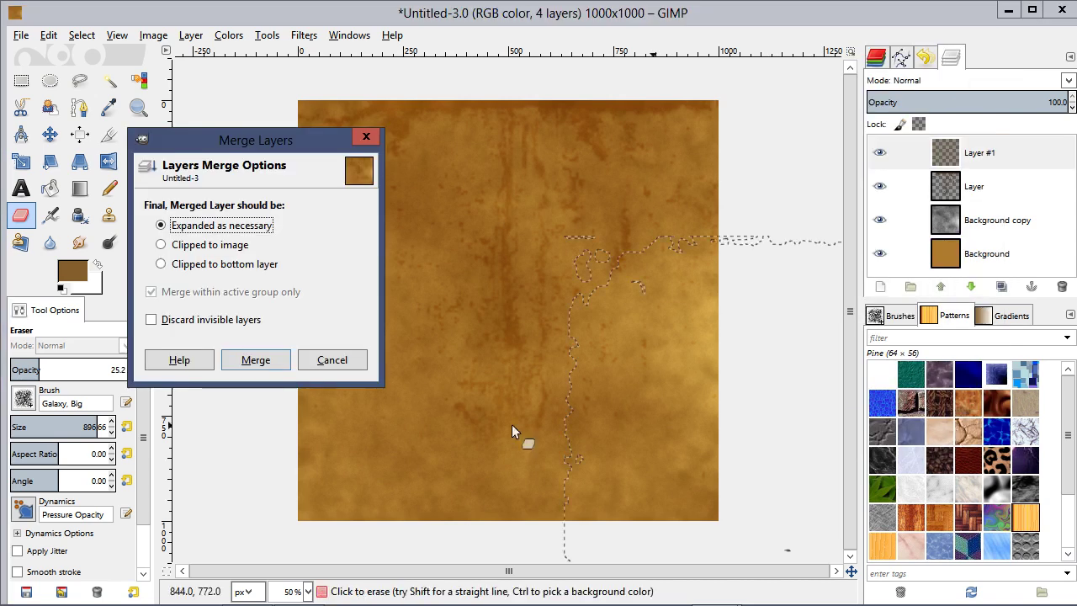
pyautogui.click(255, 360)
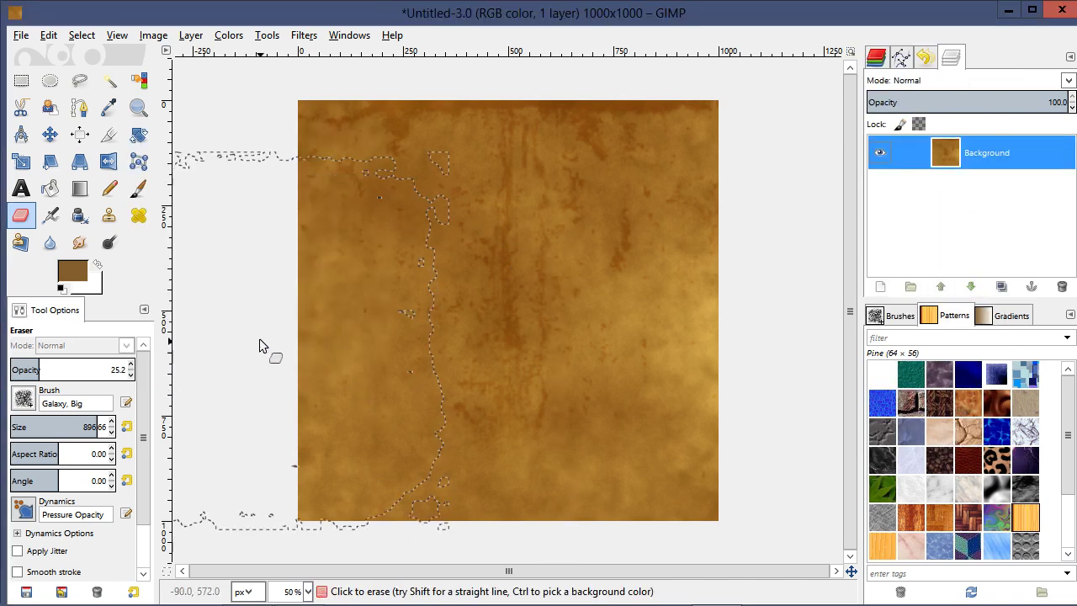
# Step: Darken the merged layer with Levels, setting the input gamma to 0.91 and the black point to 20
pyautogui.moveTo(258, 327); pyautogui.dragTo(273, 75)
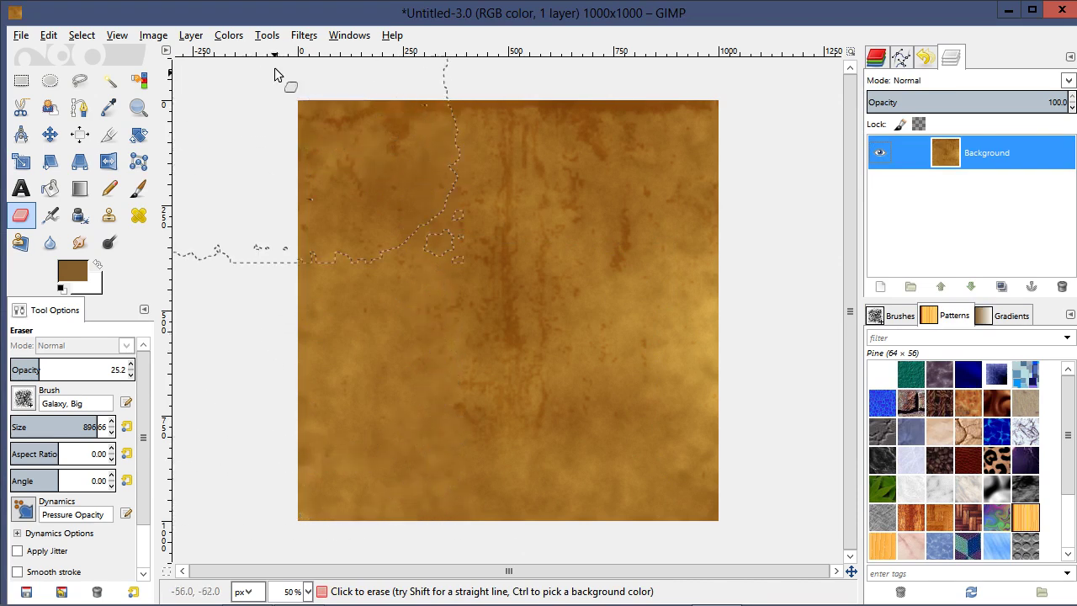
pyautogui.click(267, 35)
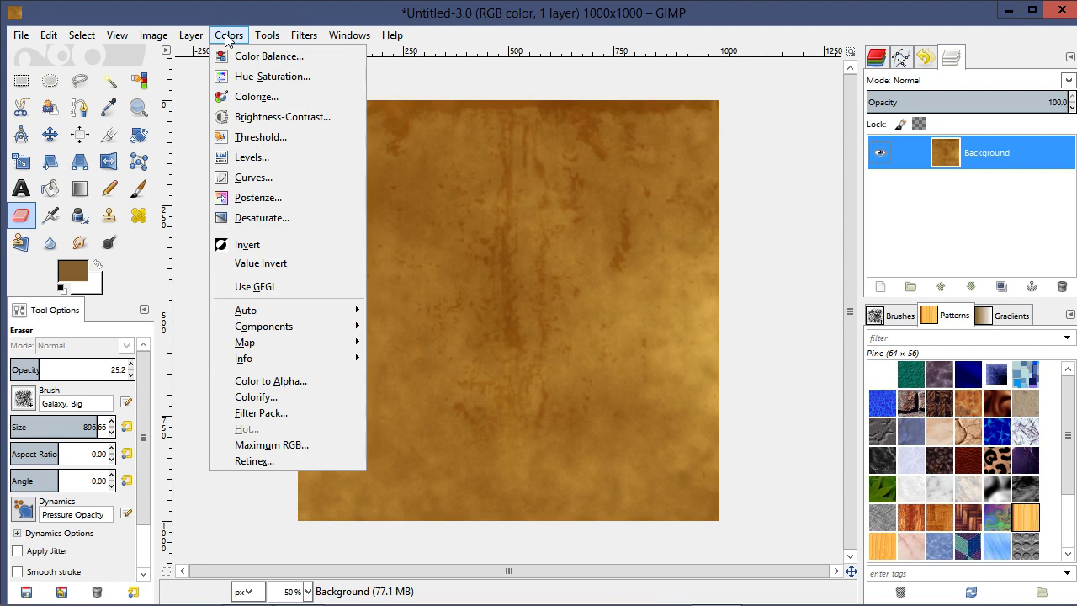
pyautogui.click(251, 156)
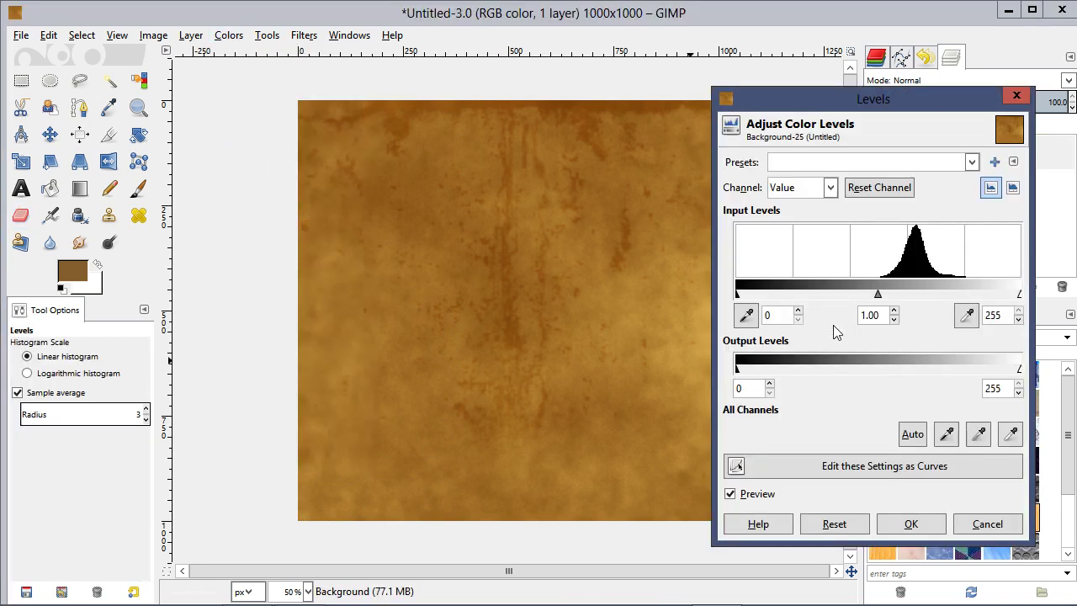
pyautogui.moveTo(878, 295)
pyautogui.mouseDown()
pyautogui.moveTo(894, 295)
pyautogui.moveTo(875, 300)
pyautogui.mouseUp()
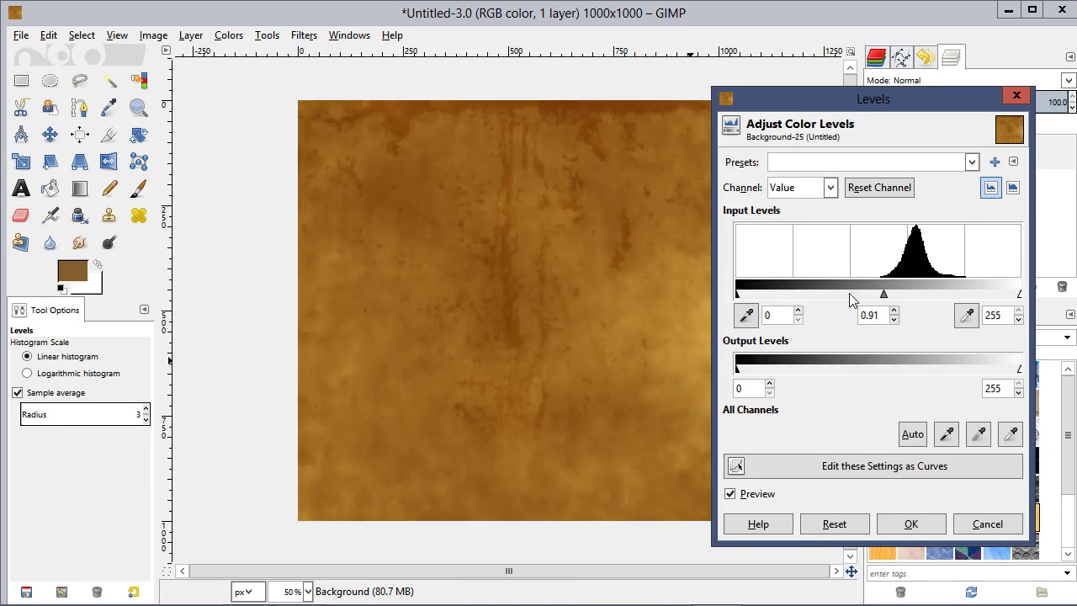
pyautogui.moveTo(735, 296); pyautogui.dragTo(759, 300)
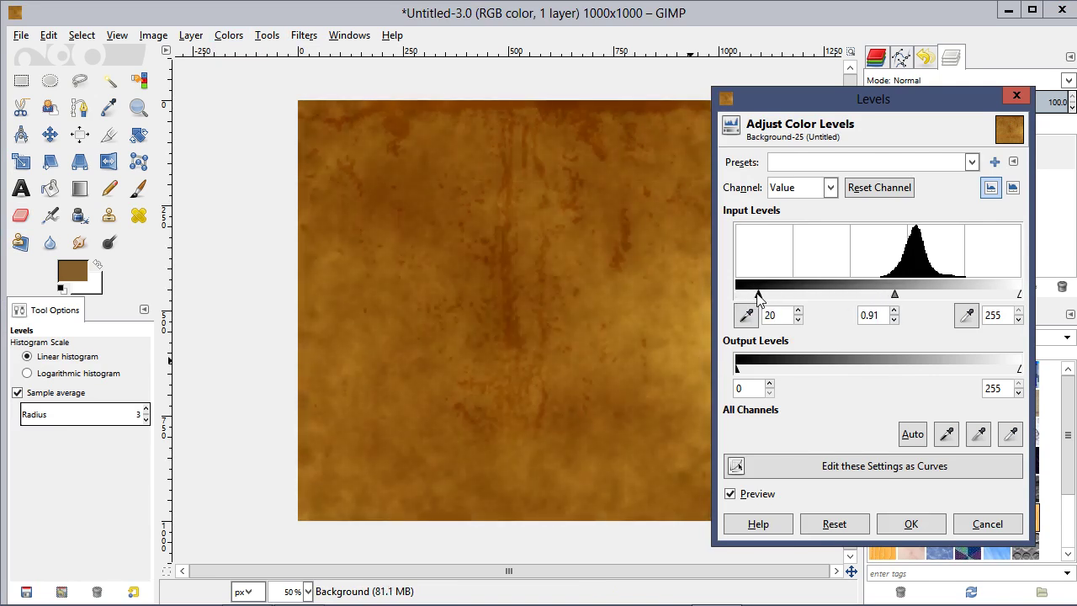
pyautogui.click(909, 525)
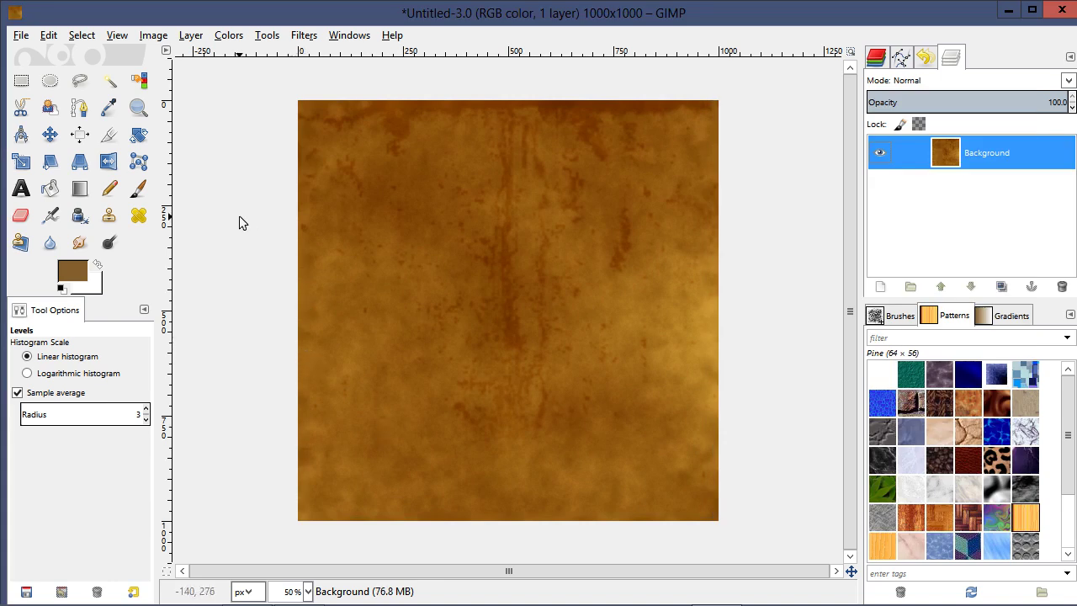
# Step: Add a 1000 × 1000 px white layer and stamp a brown Acrylic 01 splotch of size 896.66 in the canvas's upper-left corner
pyautogui.click(879, 288)
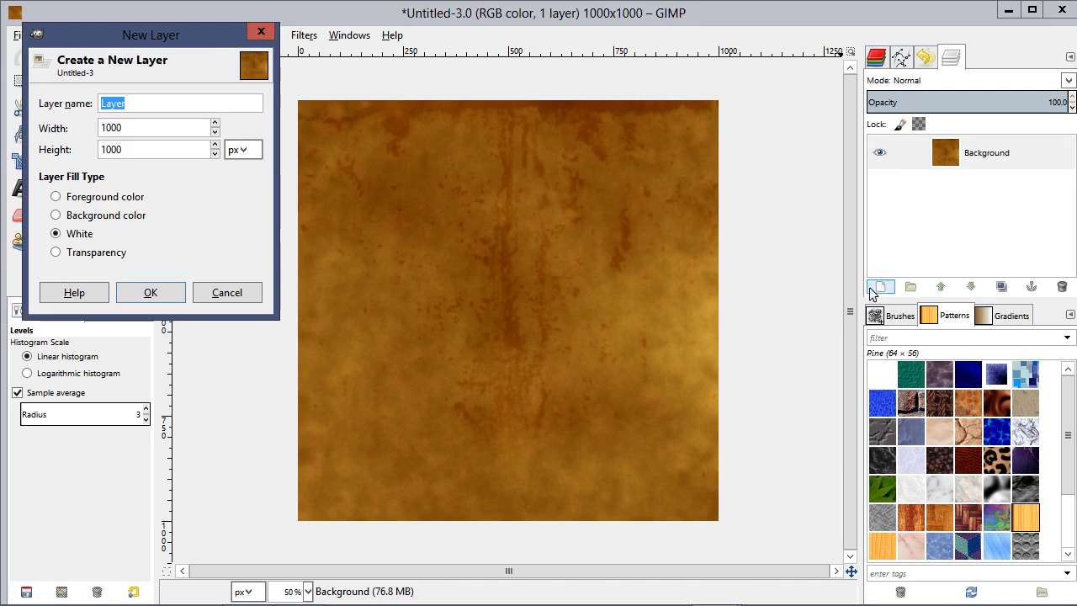
pyautogui.click(149, 292)
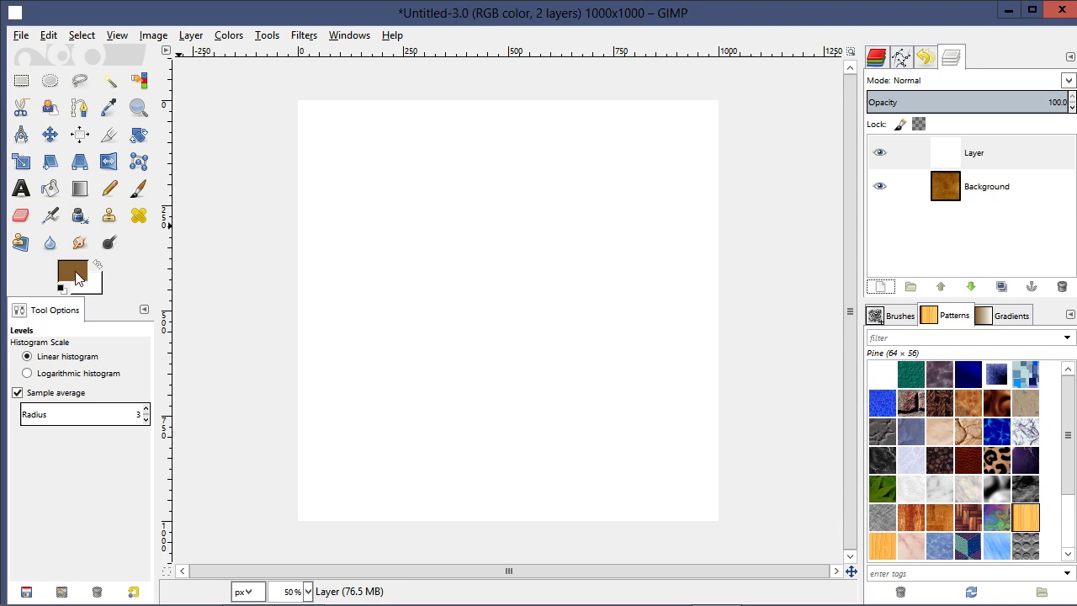
pyautogui.click(138, 189)
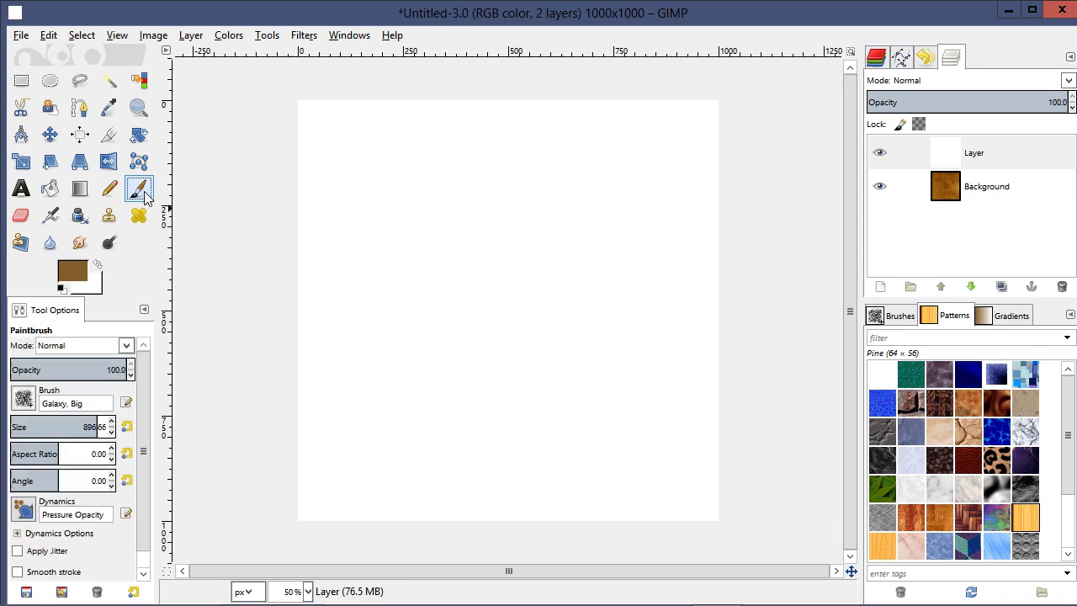
pyautogui.click(24, 398)
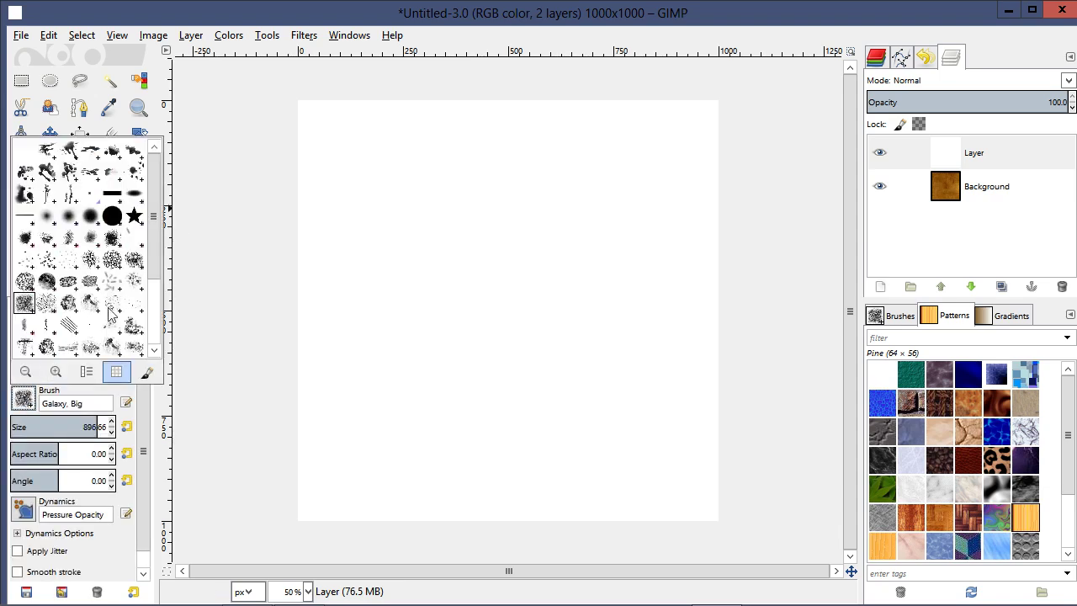
pyautogui.scroll(-1, 154, 242)
pyautogui.scroll(1, 154, 232)
pyautogui.doubleClick(28, 246)
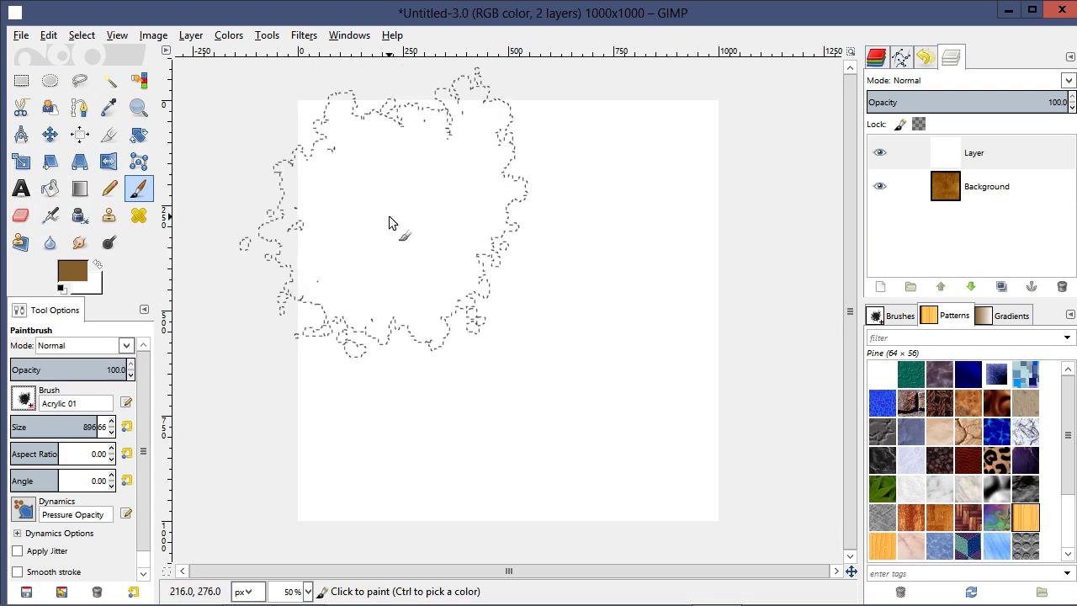
pyautogui.click(367, 195)
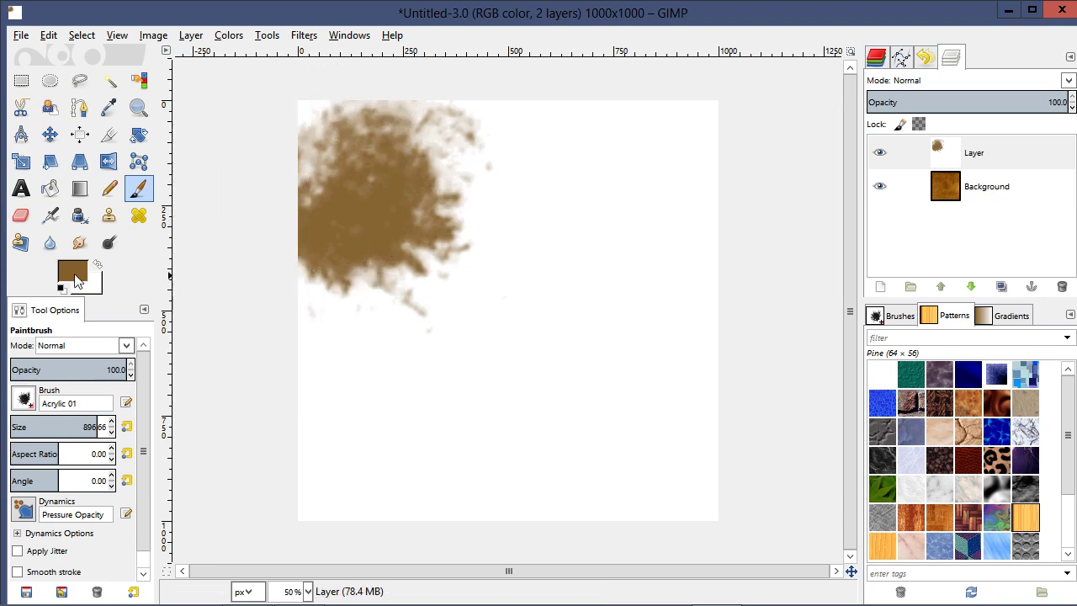
# Step: Repeatedly erase over the brown splotch with the Acrylic 01 Eraser at size 776.09 and opacity 17.3, exposing the texture beneath
pyautogui.click(21, 217)
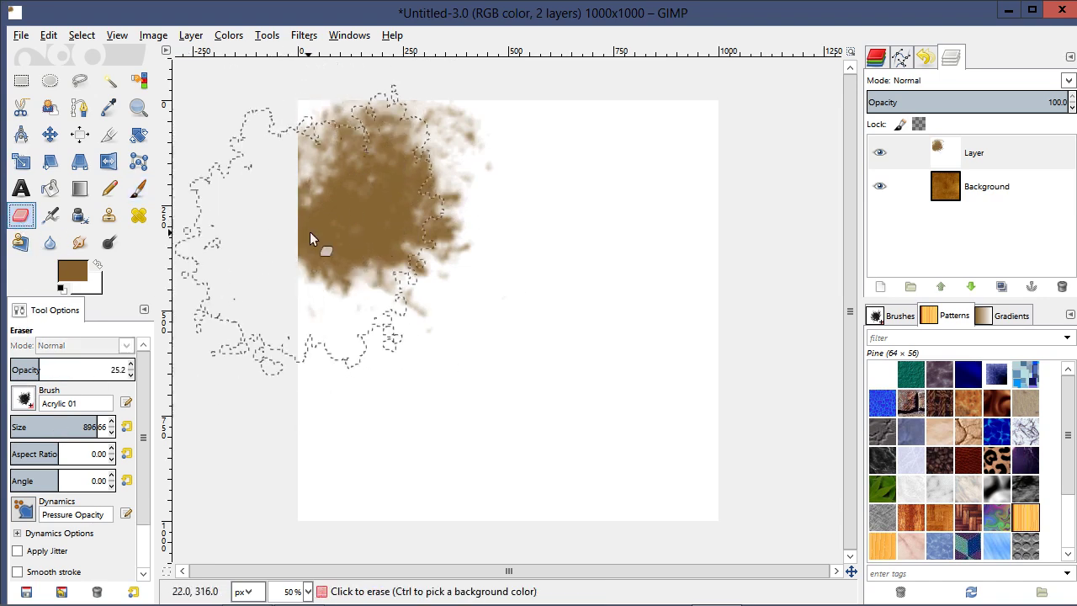
pyautogui.moveTo(85, 428)
pyautogui.mouseDown()
pyautogui.moveTo(50, 427)
pyautogui.moveTo(88, 424)
pyautogui.mouseUp()
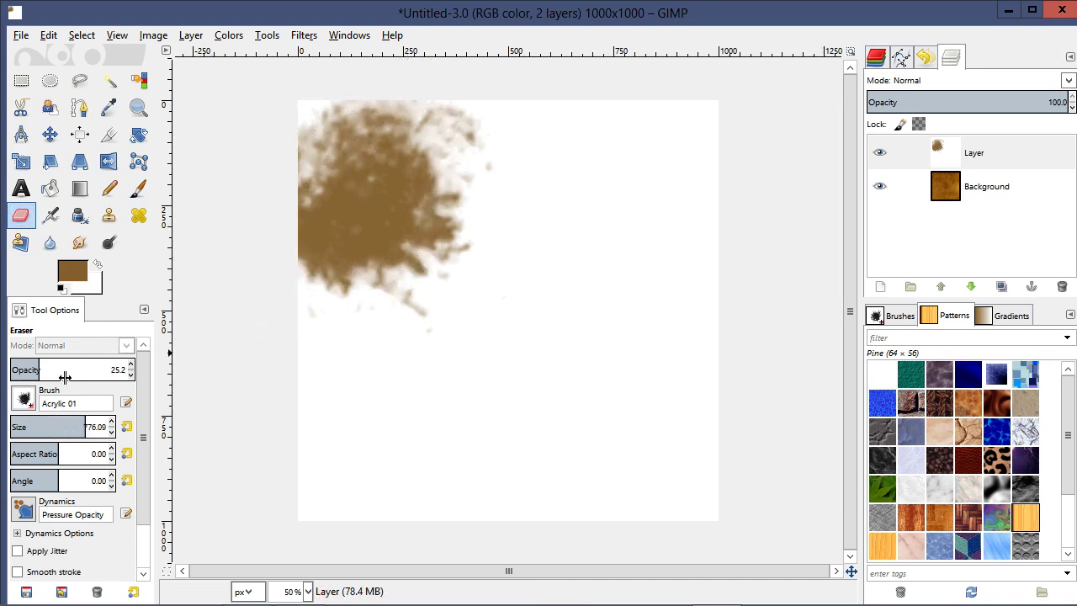
pyautogui.click(31, 370)
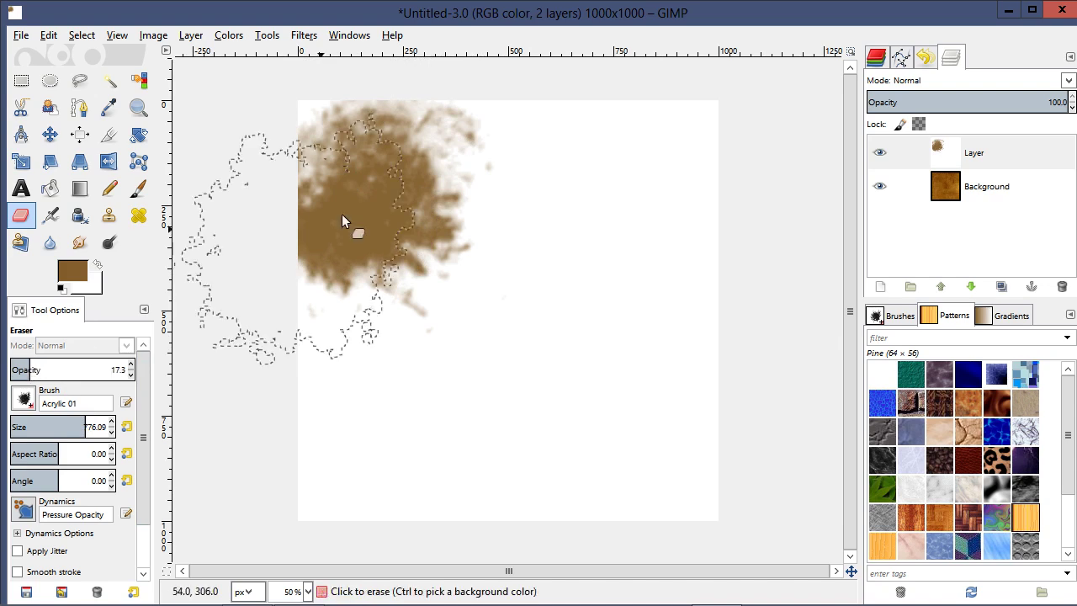
pyautogui.click(355, 166)
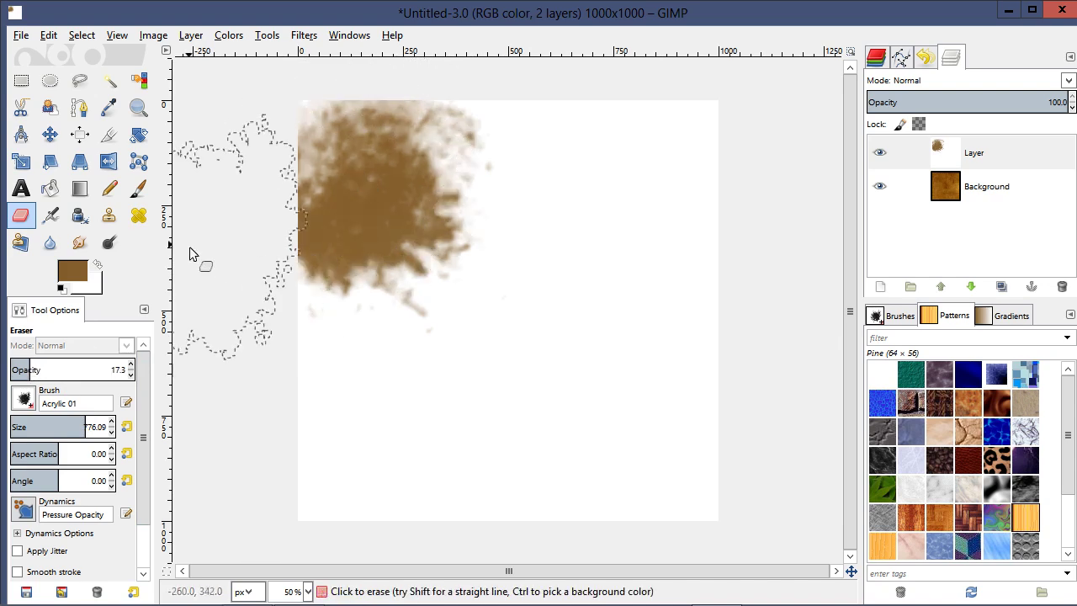
pyautogui.click(355, 179)
pyautogui.click(356, 178)
pyautogui.click(356, 178)
pyautogui.click(356, 177)
pyautogui.click(356, 177)
pyautogui.click(356, 177)
pyautogui.click(356, 177)
pyautogui.click(356, 177)
pyautogui.click(355, 176)
pyautogui.click(344, 219)
pyautogui.click(342, 226)
pyautogui.click(342, 226)
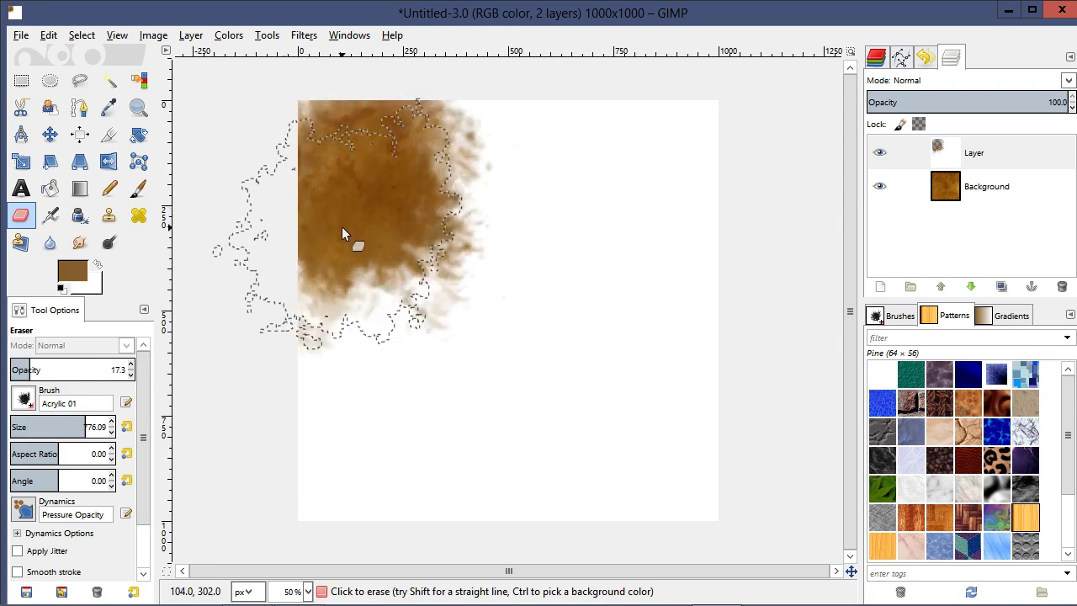
# Step: Erase further over the lower part of the brown splotch with the Acrylic 01 Eraser at size 776.09 and opacity 17.3
pyautogui.click(341, 226)
pyautogui.click(341, 226)
pyautogui.click(341, 226)
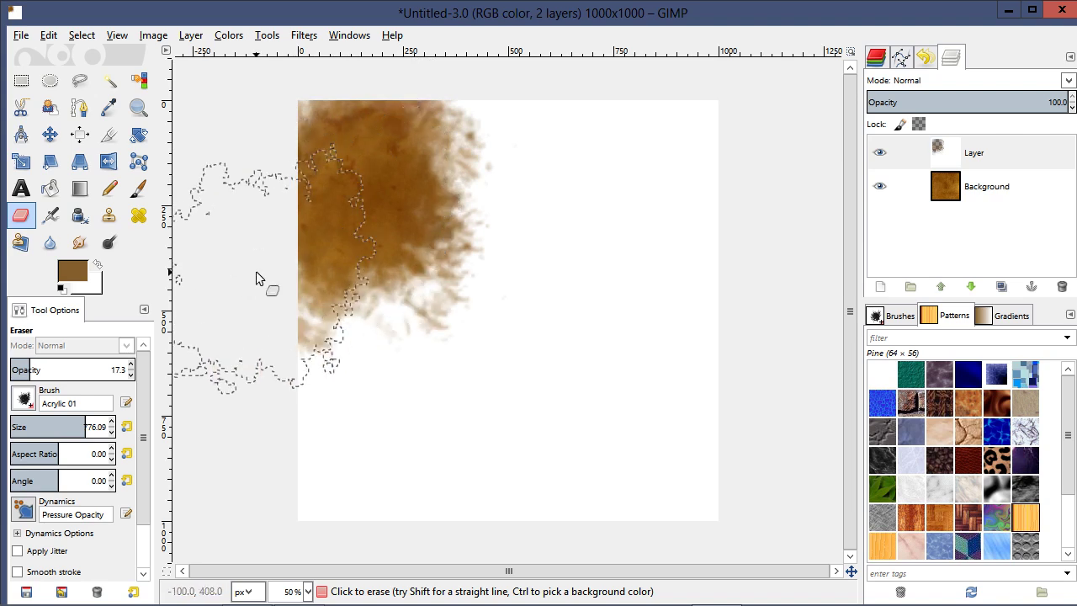
# Step: Try Color to Alpha with white on the splotch layer, undo it, and delete that layer
pyautogui.hotkey('shift', 'ctrl', 'a')
pyautogui.click(225, 36)
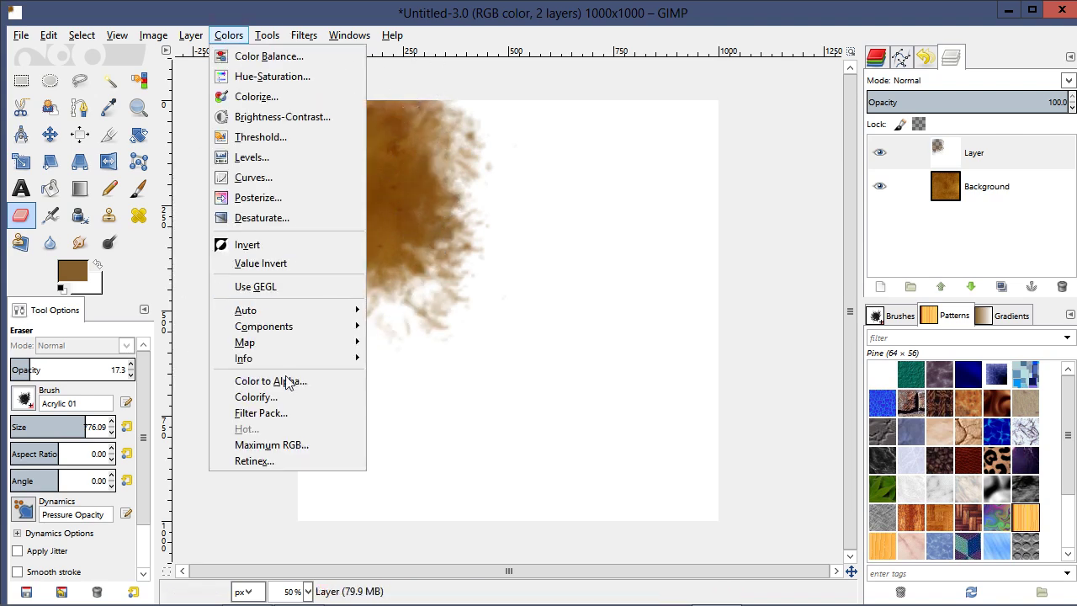
pyautogui.click(353, 381)
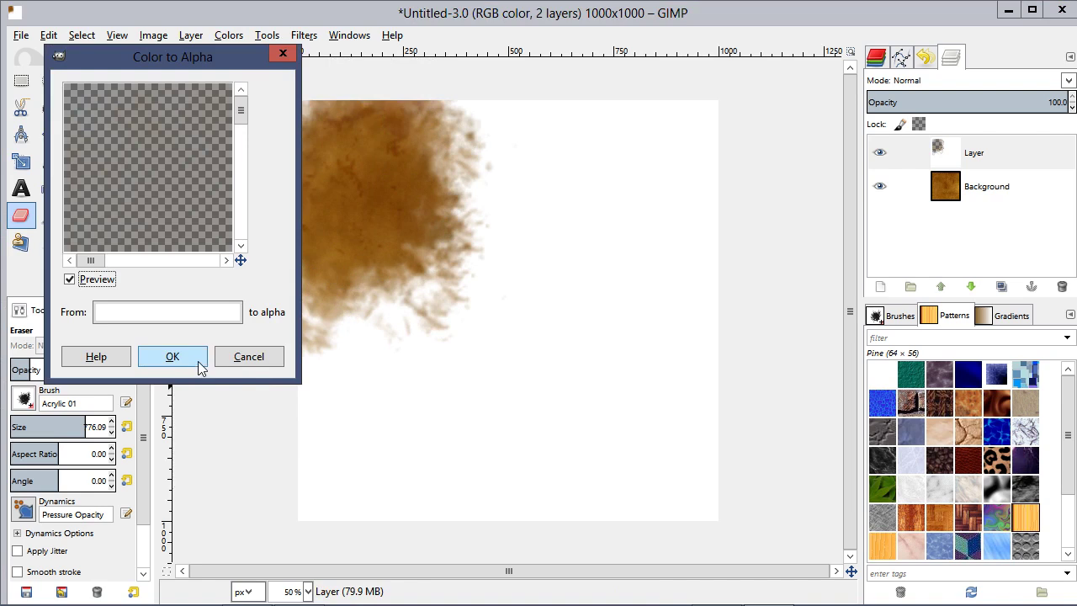
pyautogui.click(173, 356)
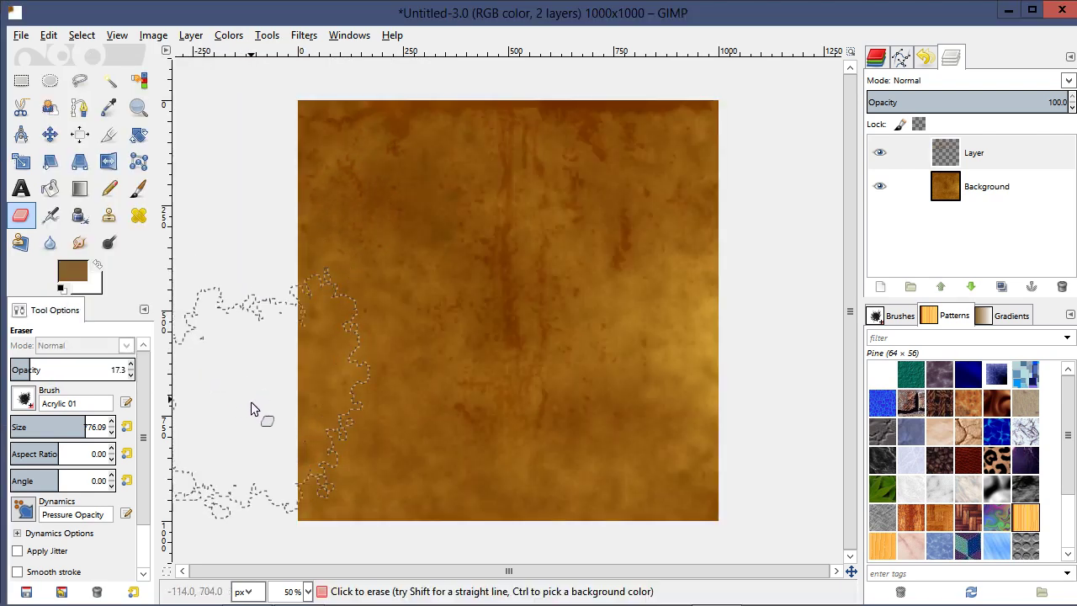
pyautogui.hotkey('ctrl', 'z')
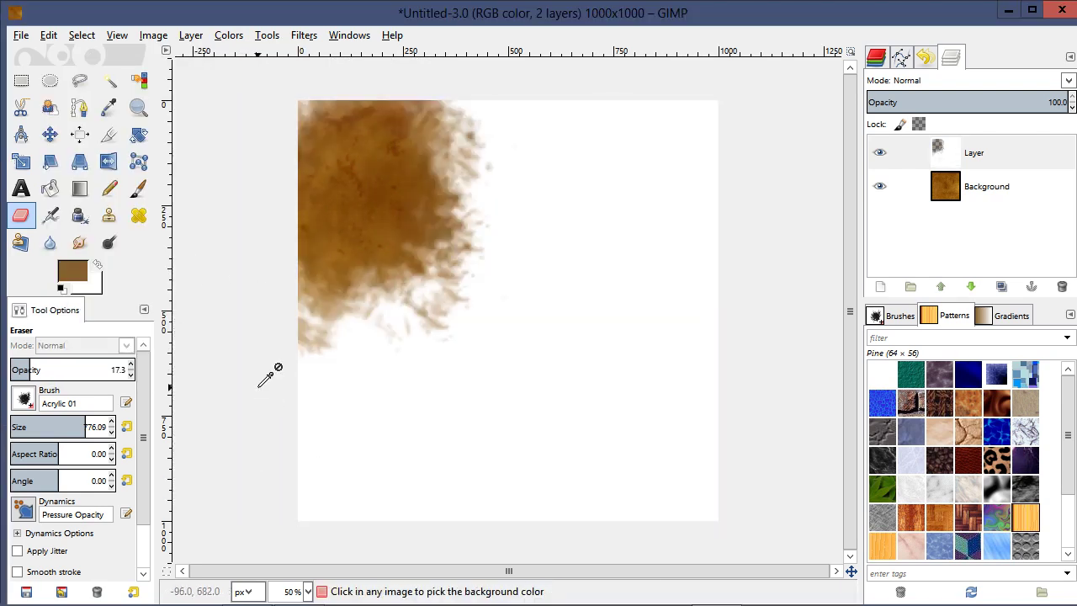
pyautogui.click(1062, 286)
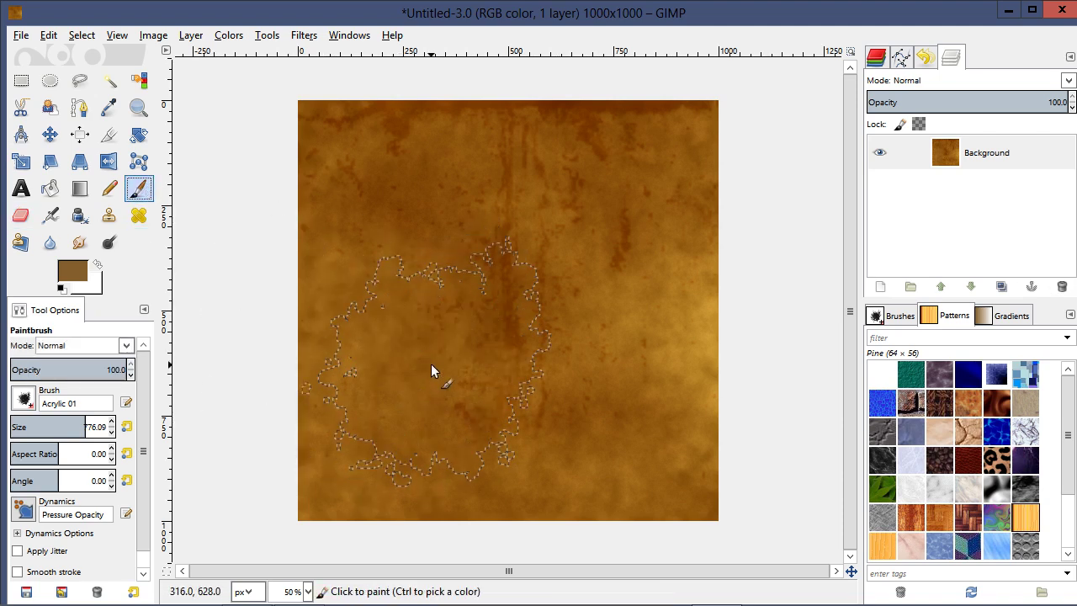
# Step: Try stamping a brown Acrylic 01 splotch directly on the Background layer and erasing over it at size 569.40, undoing these changes
pyautogui.click(430, 364)
pyautogui.moveTo(430, 366)
pyautogui.mouseDown()
pyautogui.moveTo(519, 446)
pyautogui.moveTo(327, 418)
pyautogui.moveTo(286, 372)
pyautogui.mouseUp()
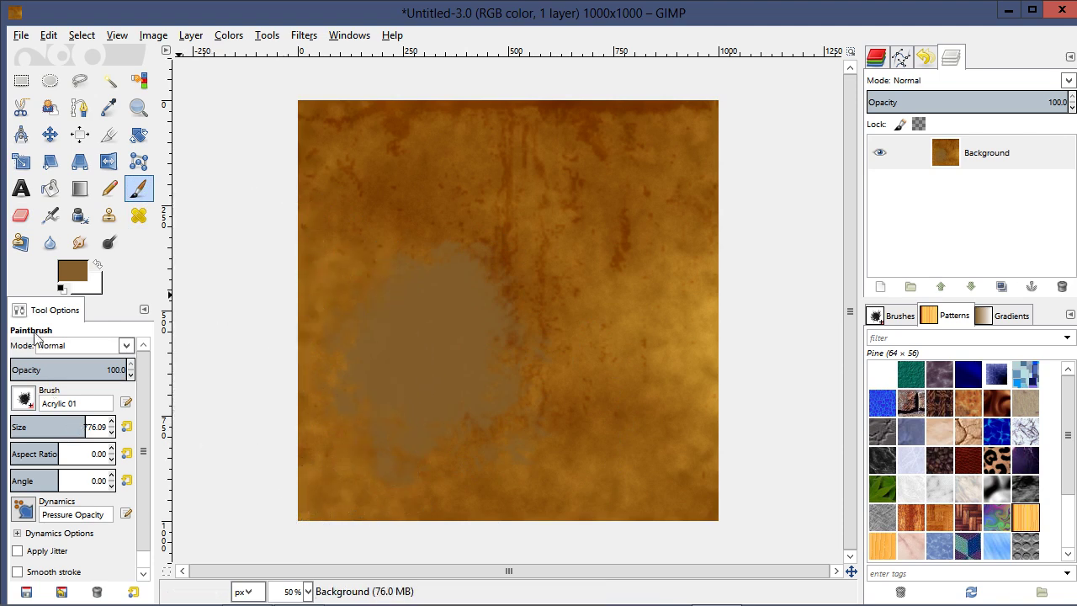
pyautogui.click(21, 215)
pyautogui.moveTo(76, 432)
pyautogui.mouseDown()
pyautogui.moveTo(11, 427)
pyautogui.moveTo(81, 426)
pyautogui.mouseUp()
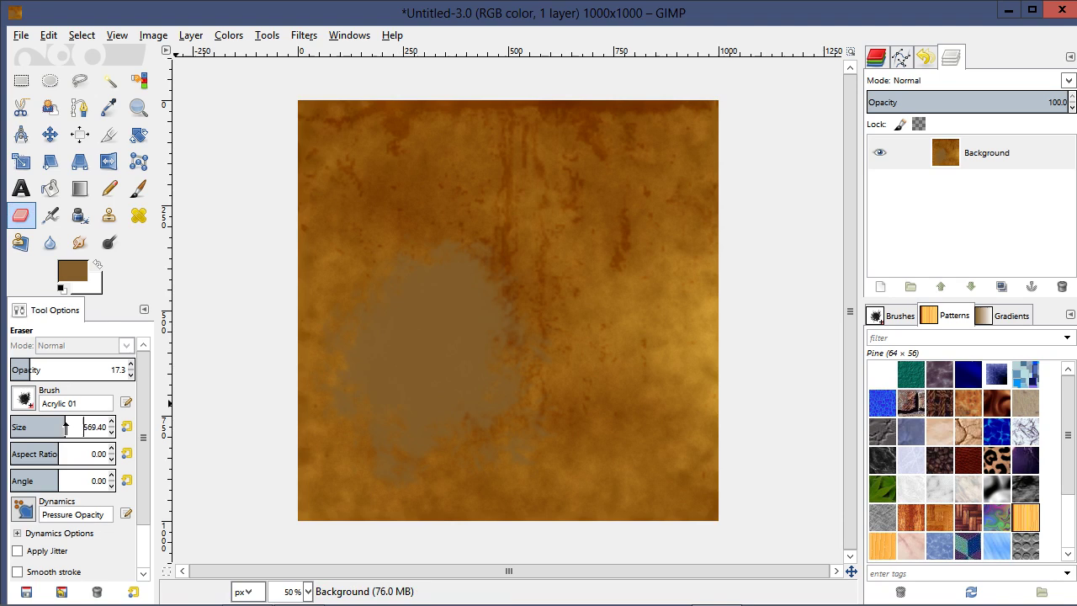
pyautogui.click(421, 356)
pyautogui.hotkey('ctrl', 'z')
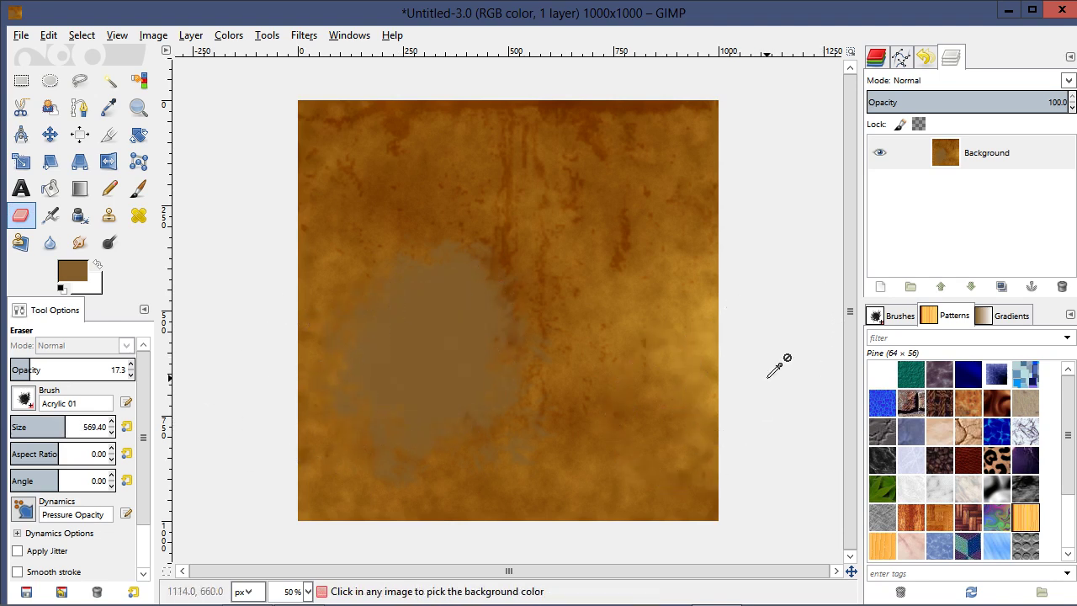
pyautogui.hotkey('ctrl', 'z')
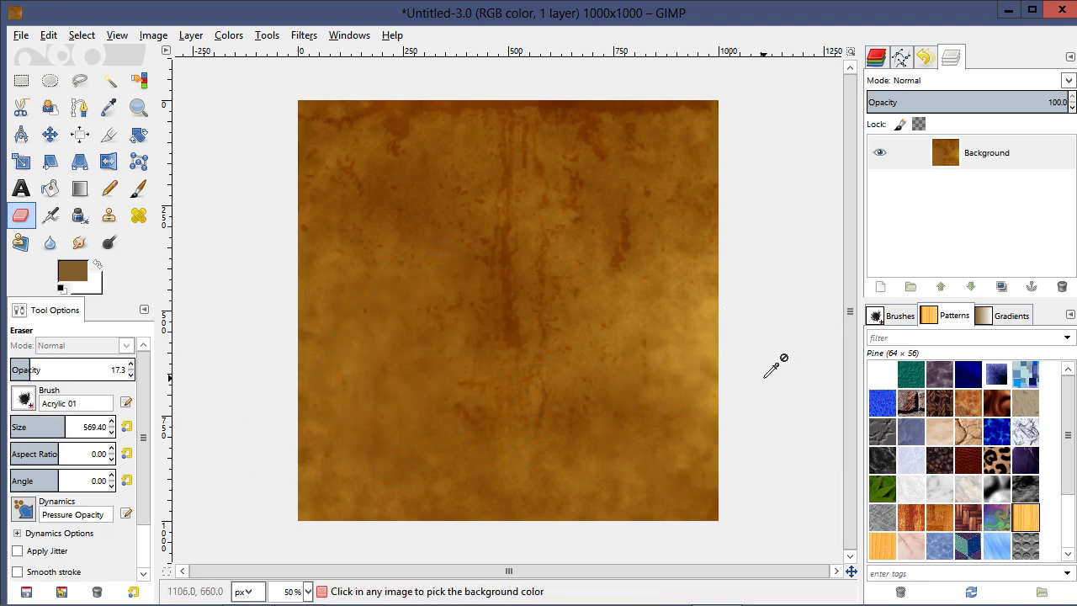
pyautogui.click(1062, 287)
pyautogui.hotkey('ctrl', 'z')
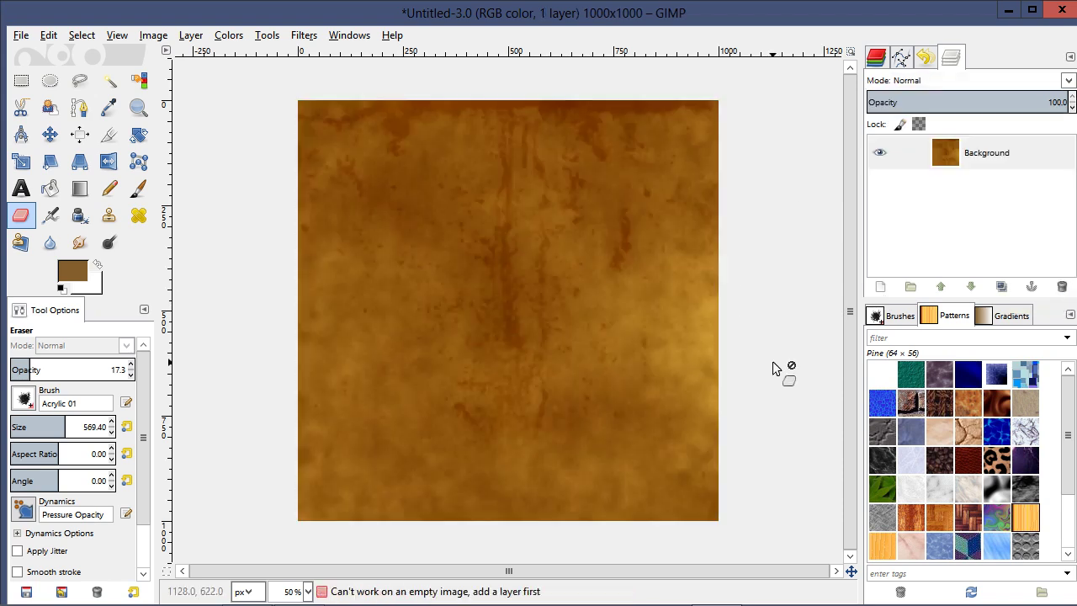
# Step: Duplicate the Background layer and stamp a brown Acrylic 01 splotch of size 569.40 on the copy's lower-left area
pyautogui.click(1001, 287)
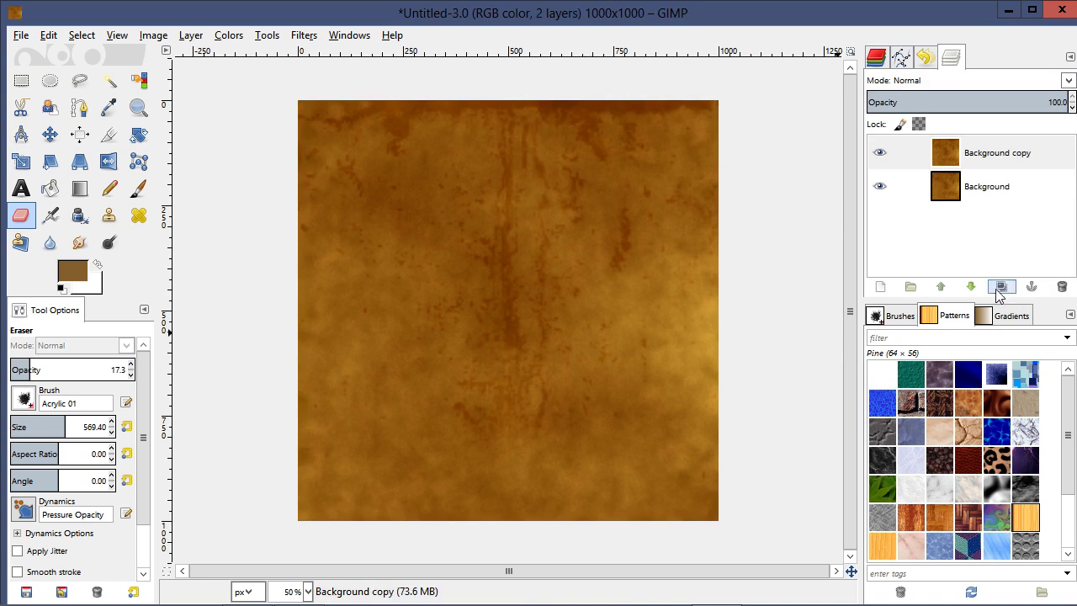
pyautogui.click(139, 190)
pyautogui.click(416, 412)
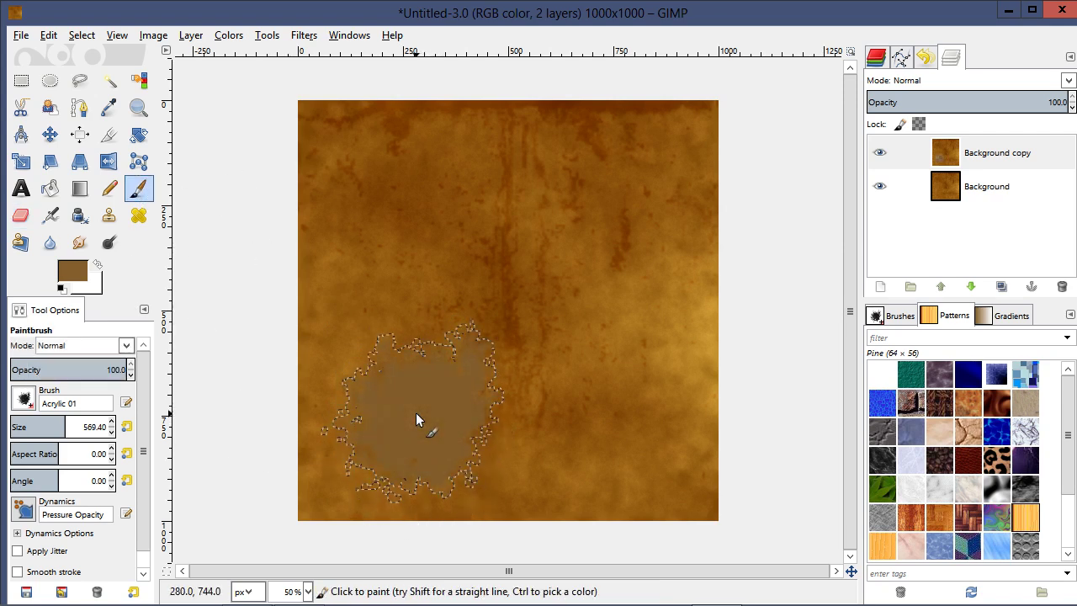
# Step: Erase over the splotch on the copy with the Acrylic 01 Eraser at size 328.26 and opacity 17.3
pyautogui.click(20, 215)
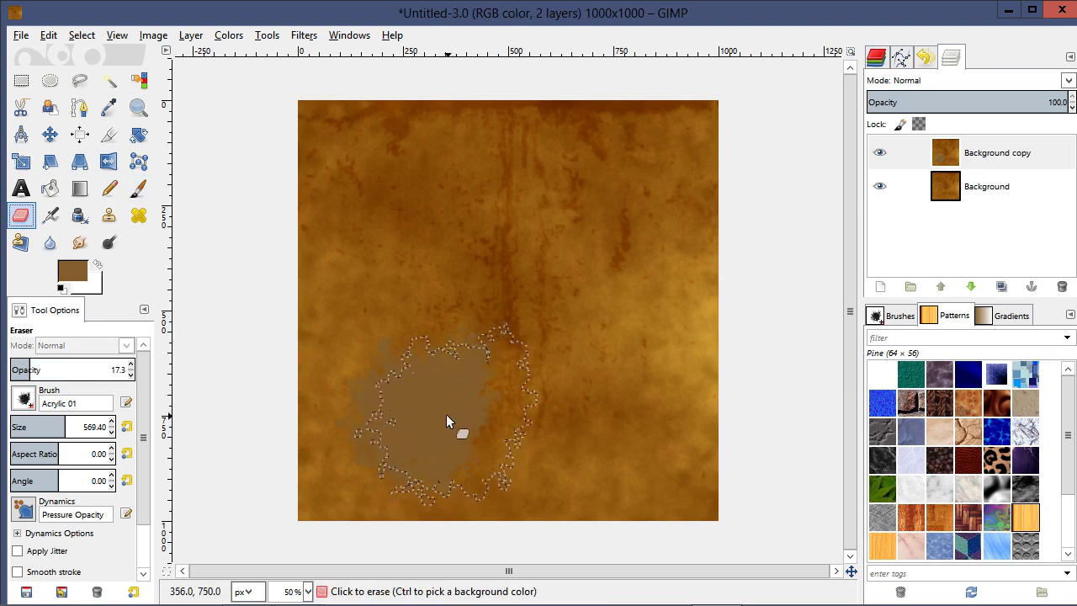
pyautogui.hotkey('ctrl', 'shift', 'a')
pyautogui.moveTo(61, 428); pyautogui.dragTo(41, 428)
pyautogui.moveTo(360, 425); pyautogui.dragTo(412, 416)
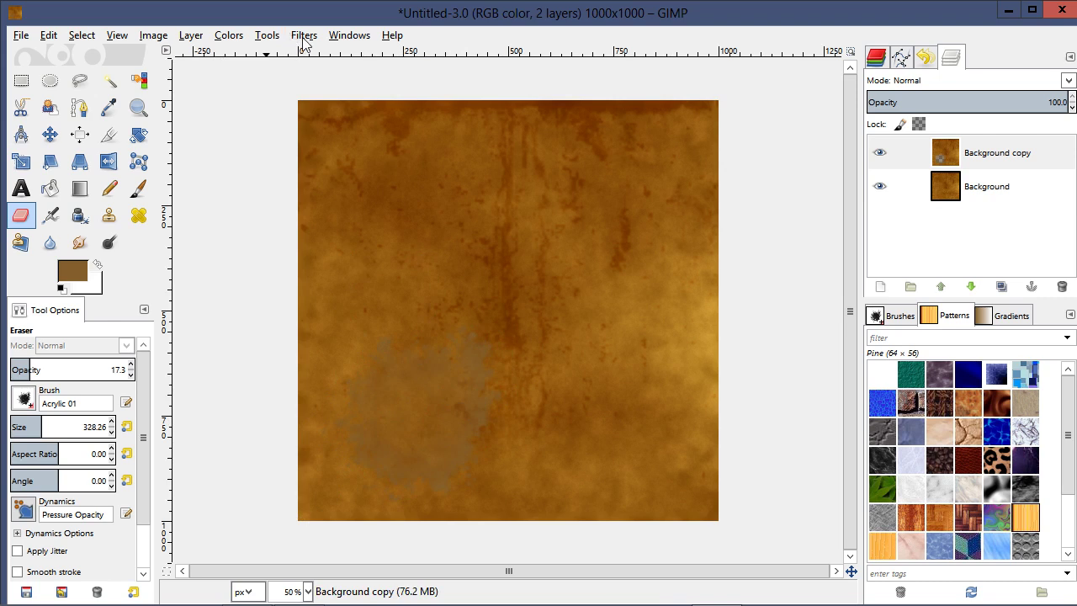
# Step: Lighten the Background copy with Levels at an input gamma of 1.73 and merge it down onto the Background
pyautogui.click(229, 37)
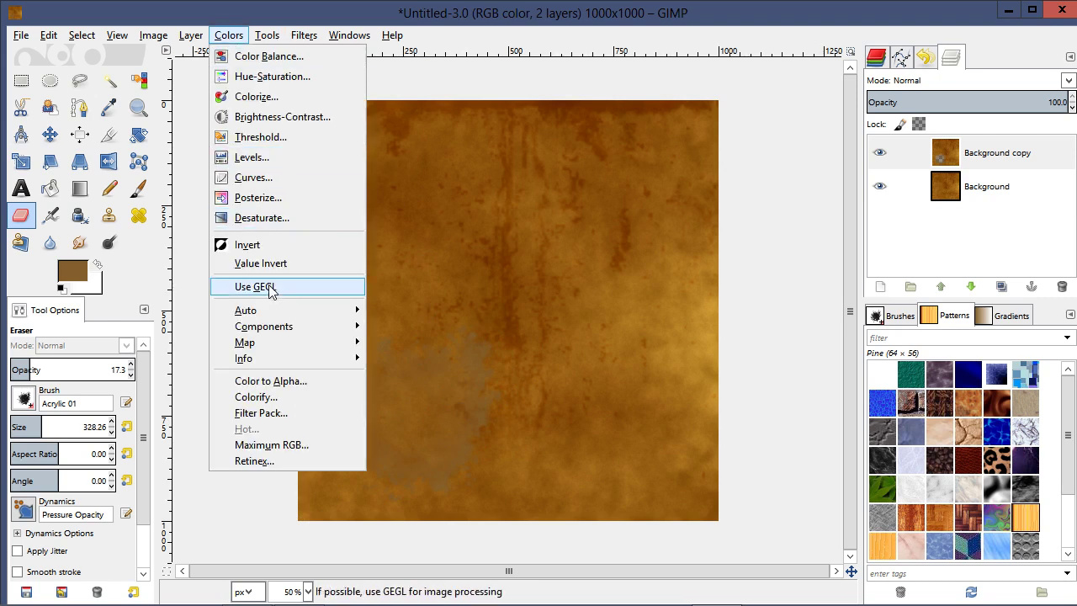
pyautogui.click(305, 158)
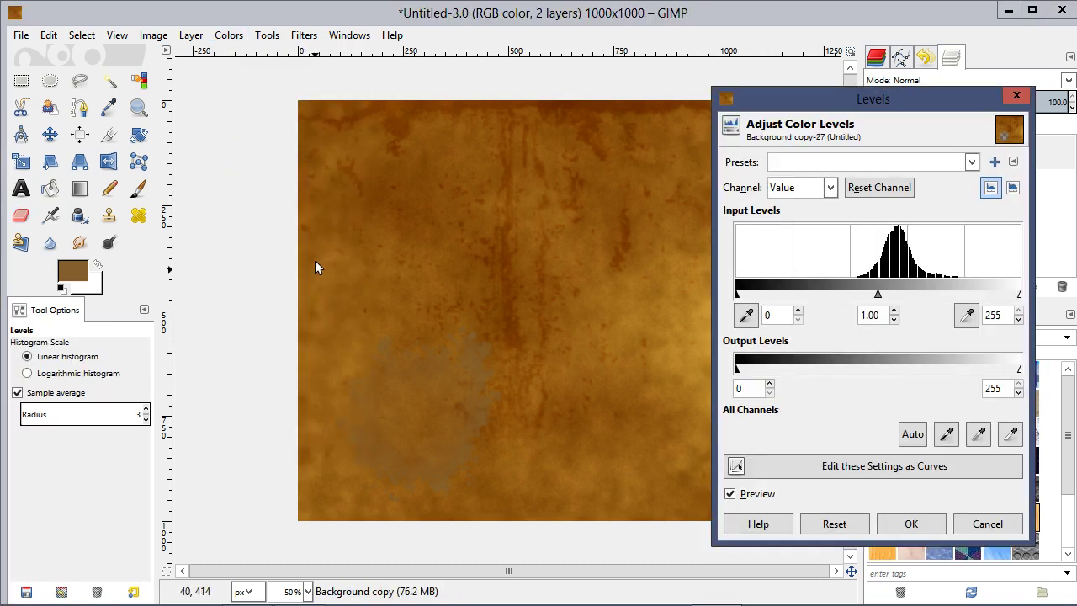
pyautogui.moveTo(878, 298); pyautogui.dragTo(845, 300)
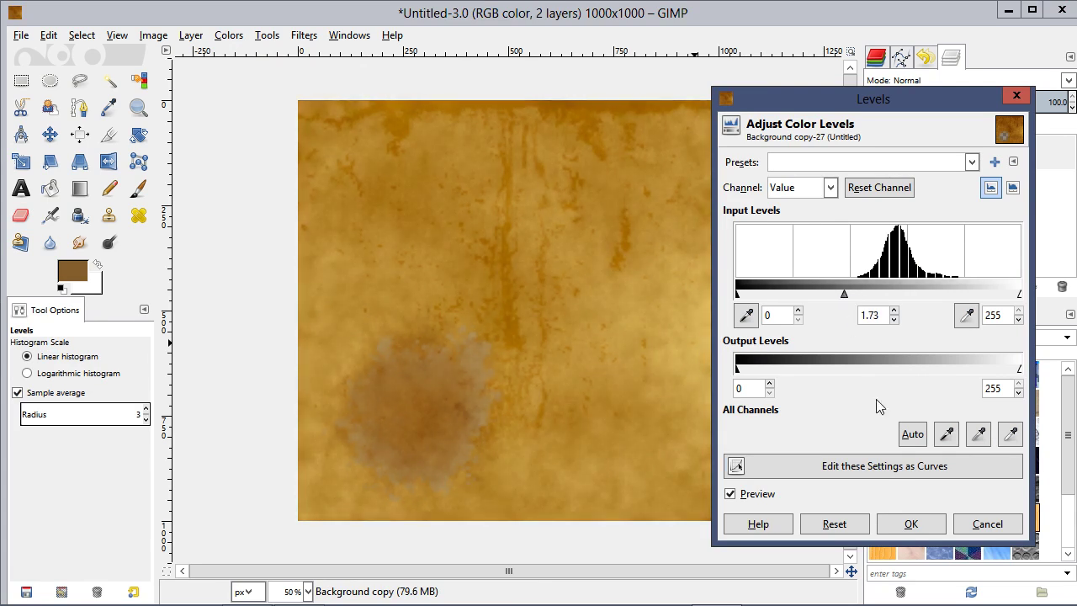
pyautogui.click(910, 522)
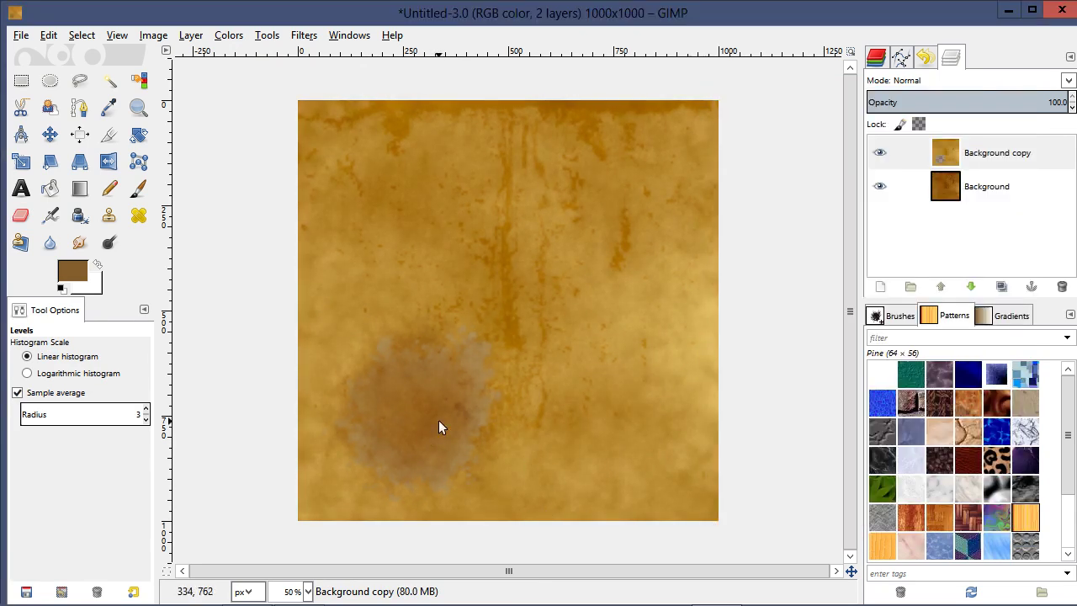
pyautogui.rightClick(1007, 154)
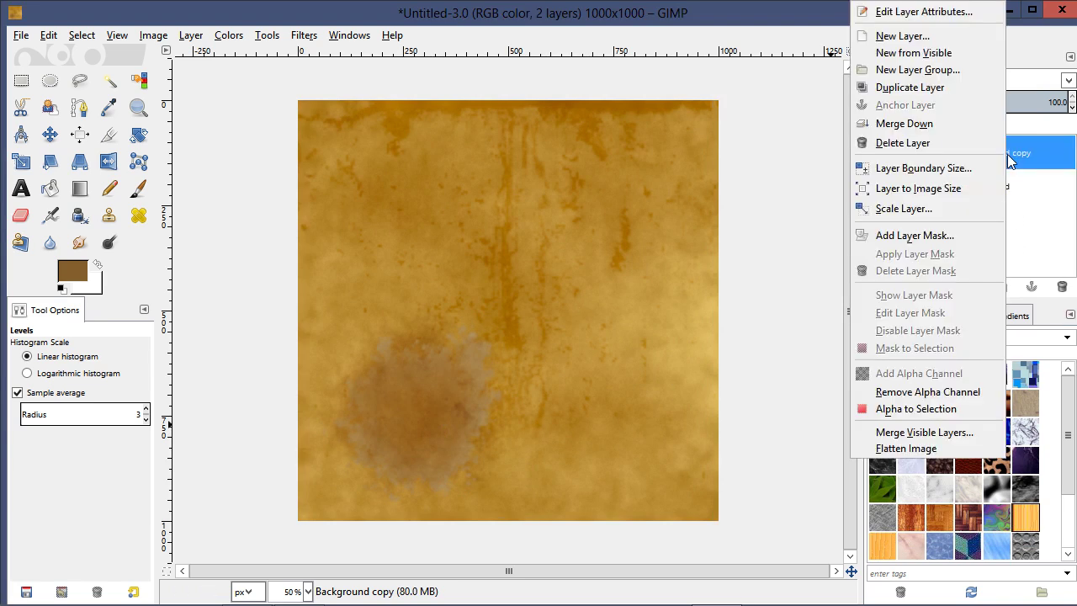
pyautogui.click(959, 142)
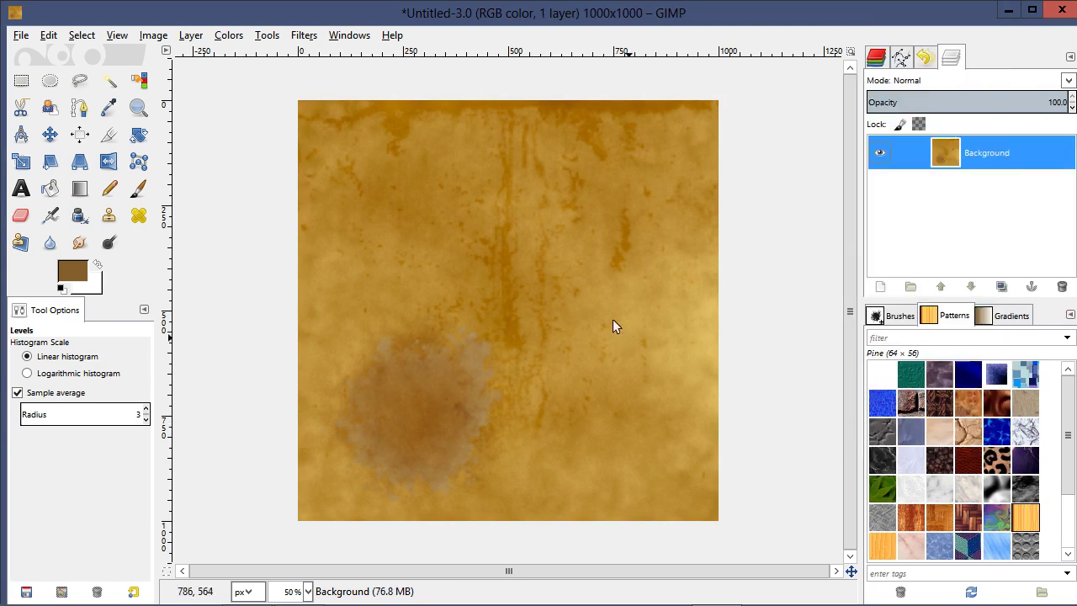
# Step: Darken the merged Background layer with Levels by lowering the input gamma
pyautogui.click(254, 37)
pyautogui.moveTo(232, 40)
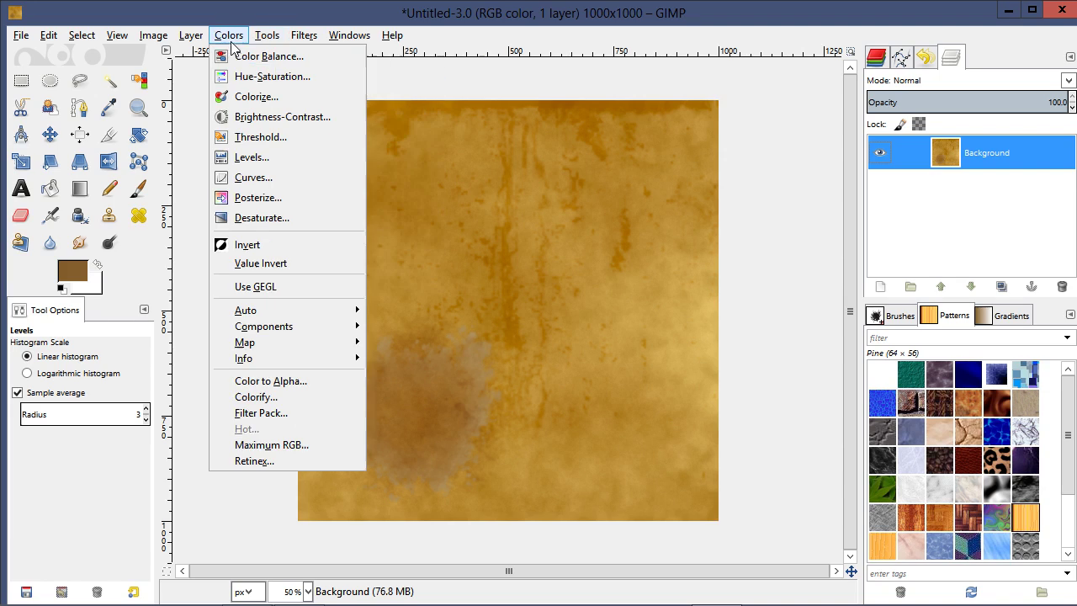
pyautogui.click(260, 157)
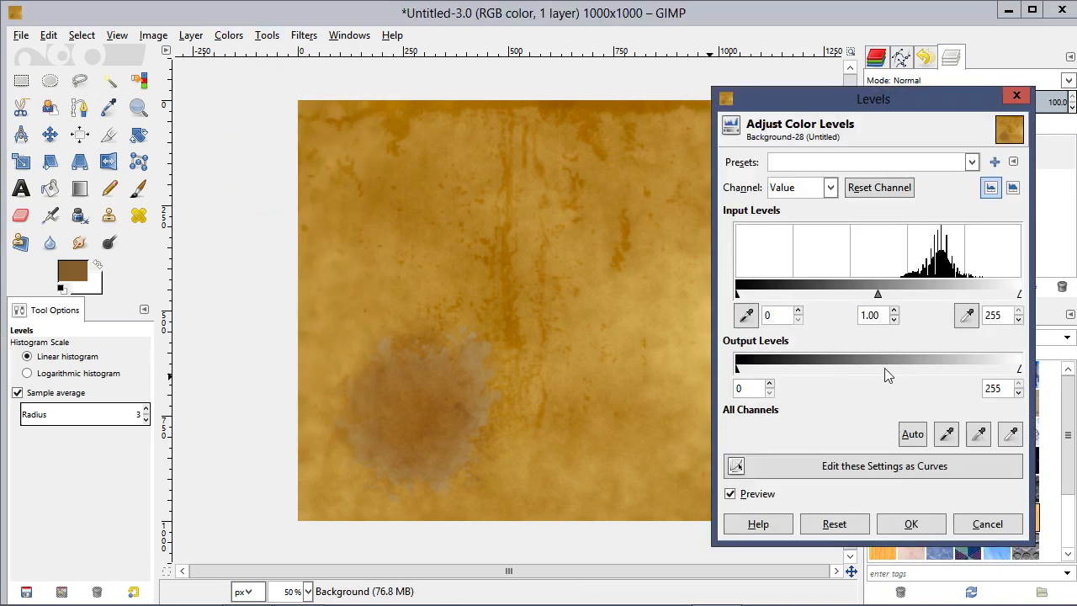
pyautogui.moveTo(878, 296); pyautogui.dragTo(905, 293)
pyautogui.click(908, 522)
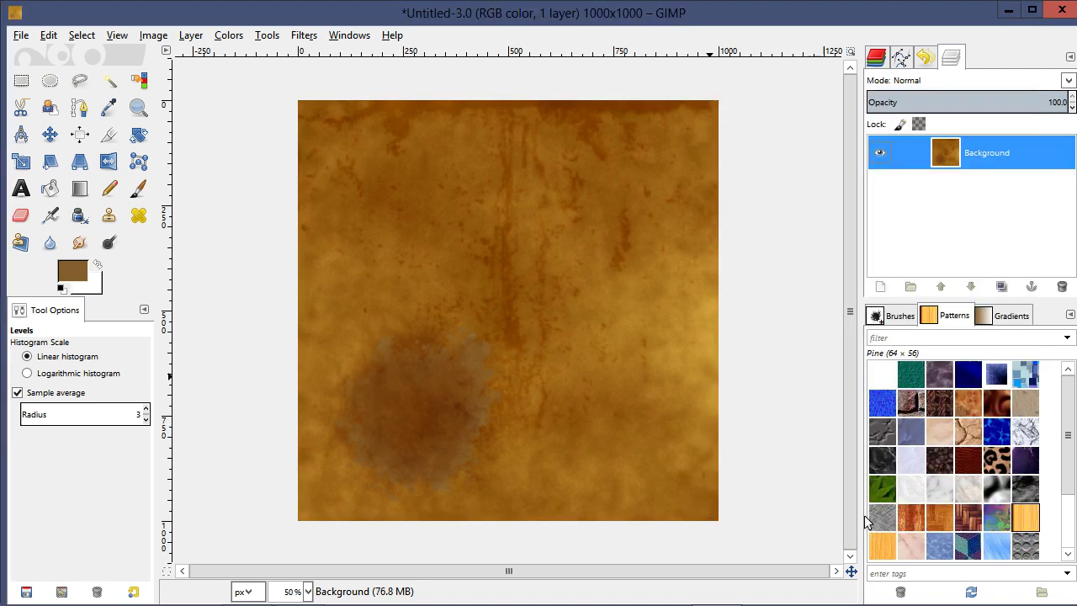
# Step: Try the Clothify filter with blur 9 × 9, azimuth 135, elevation 45 and depth 3 on the Background, and undo it
pyautogui.click(305, 40)
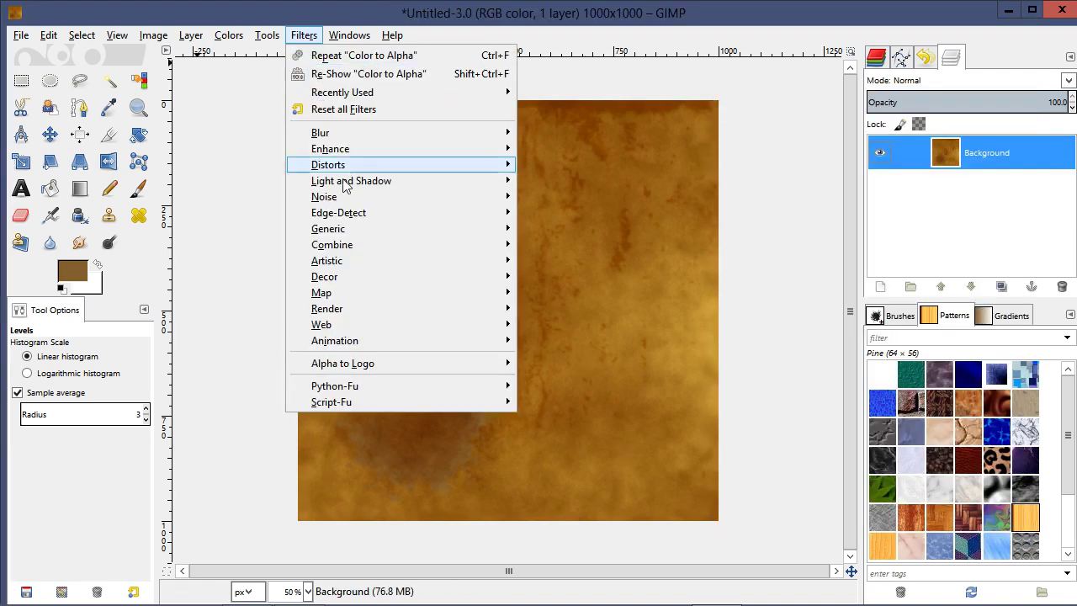
pyautogui.moveTo(354, 282)
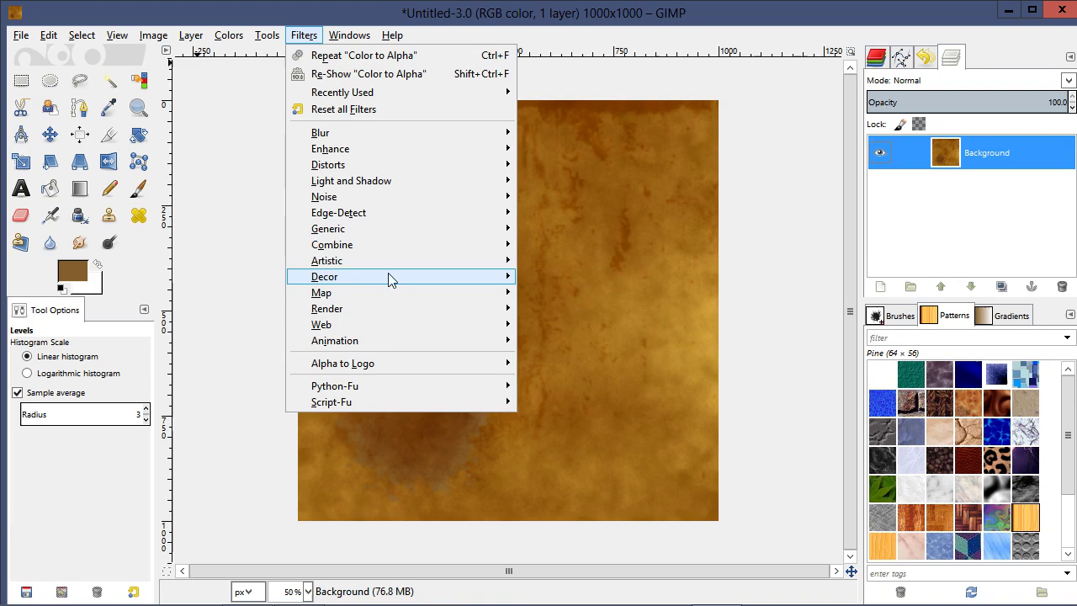
pyautogui.moveTo(381, 260)
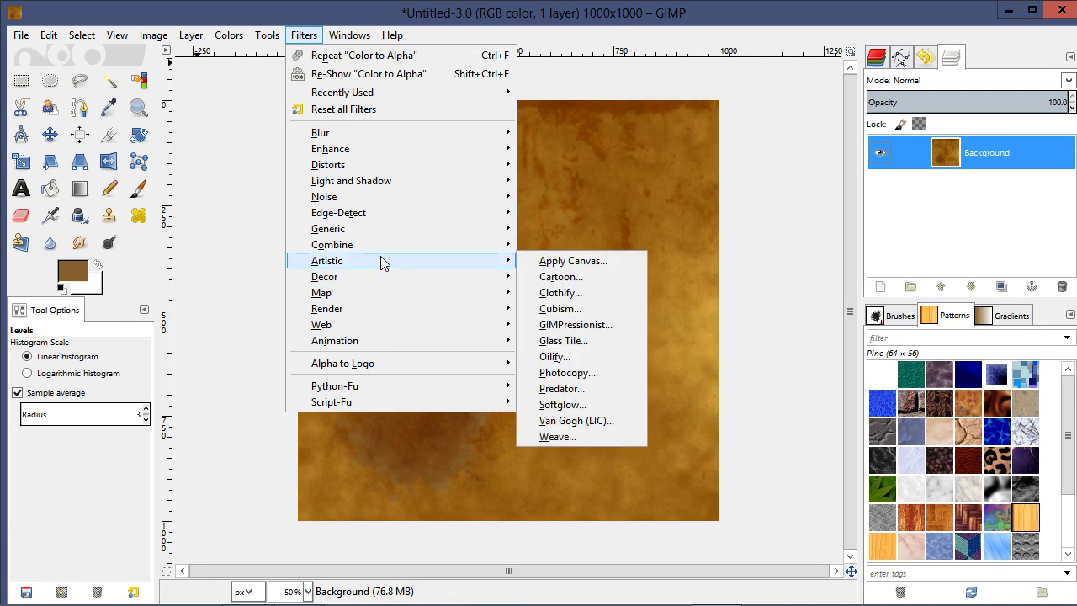
pyautogui.click(591, 292)
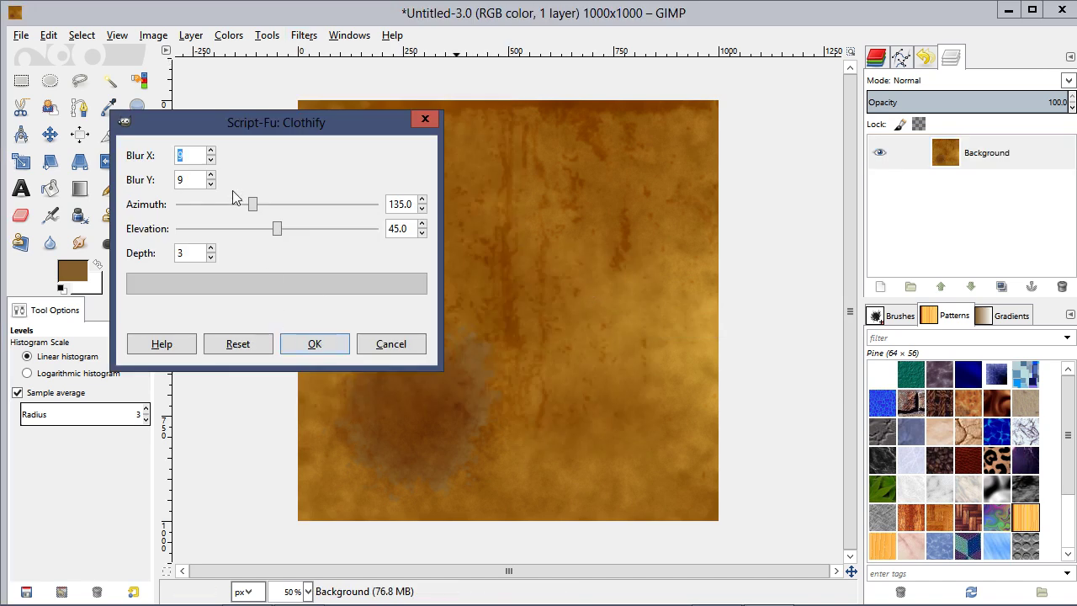
pyautogui.click(314, 354)
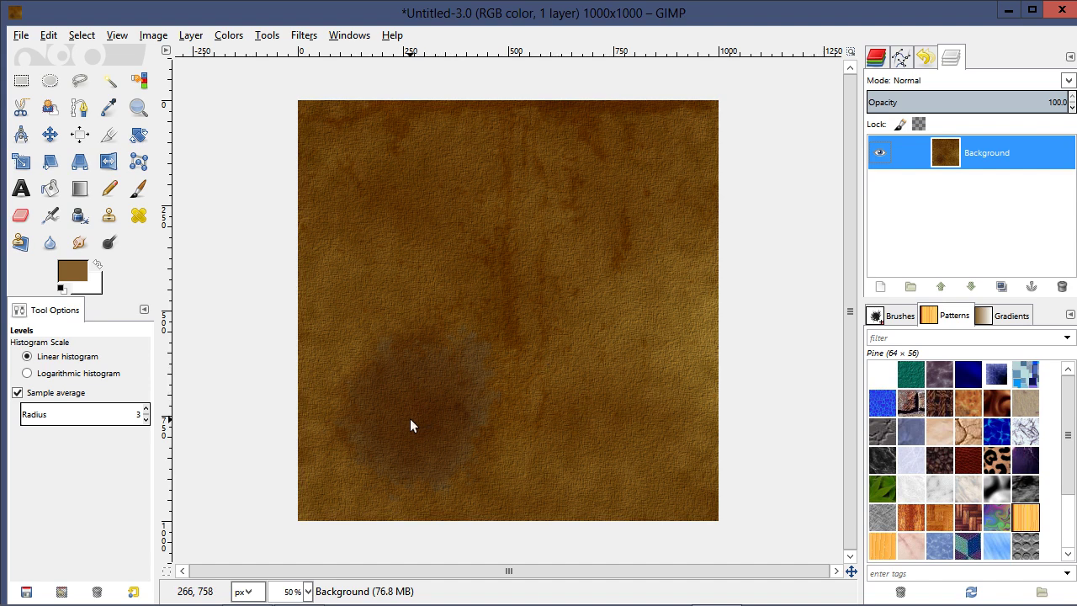
pyautogui.hotkey('ctrl', 'z')
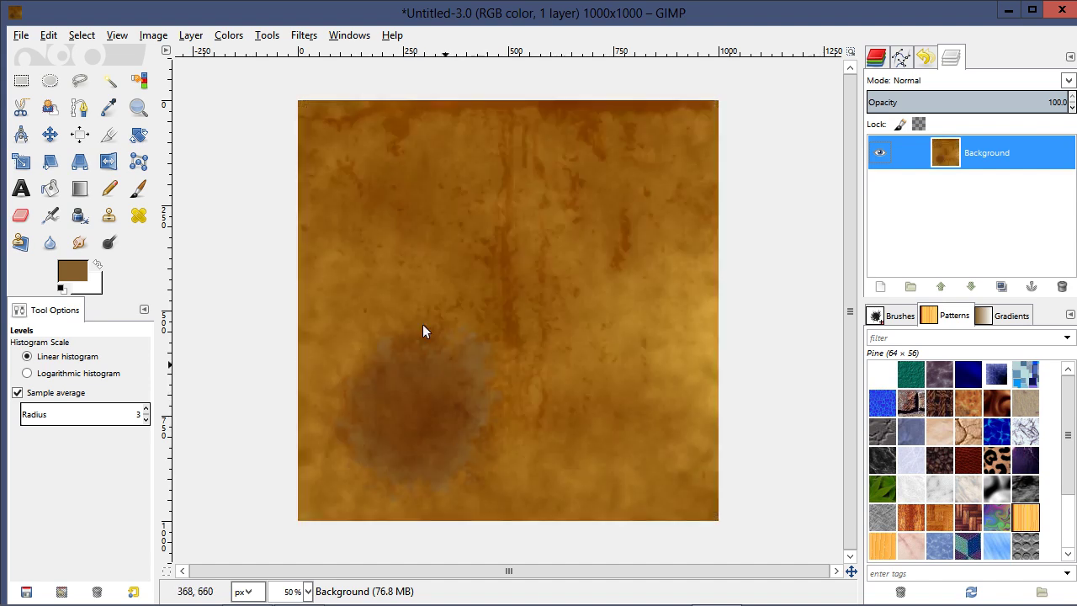
pyautogui.click(268, 36)
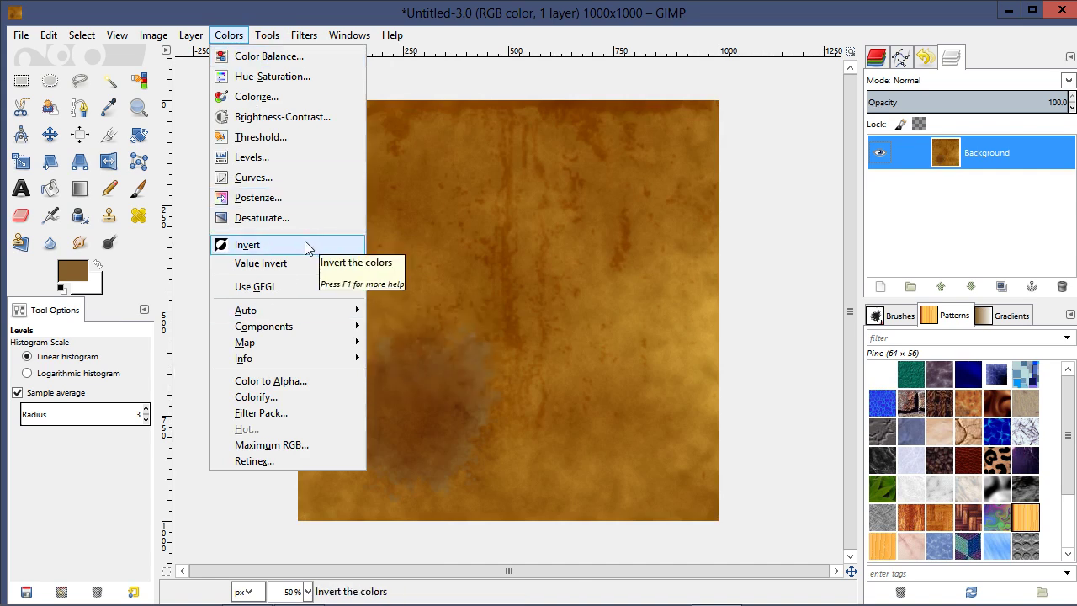
pyautogui.moveTo(304, 35)
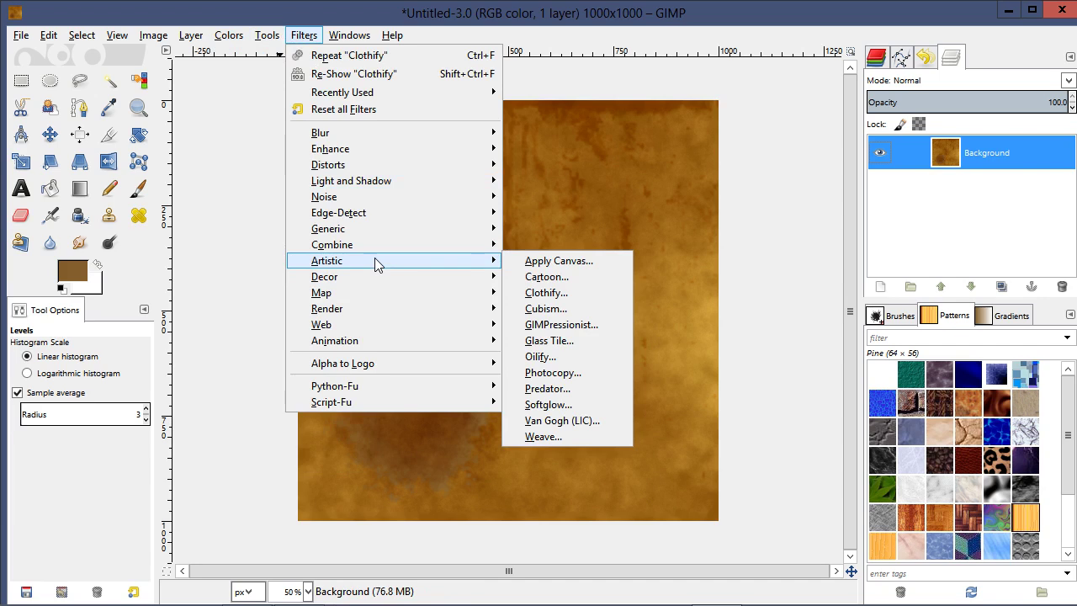
pyautogui.click(555, 325)
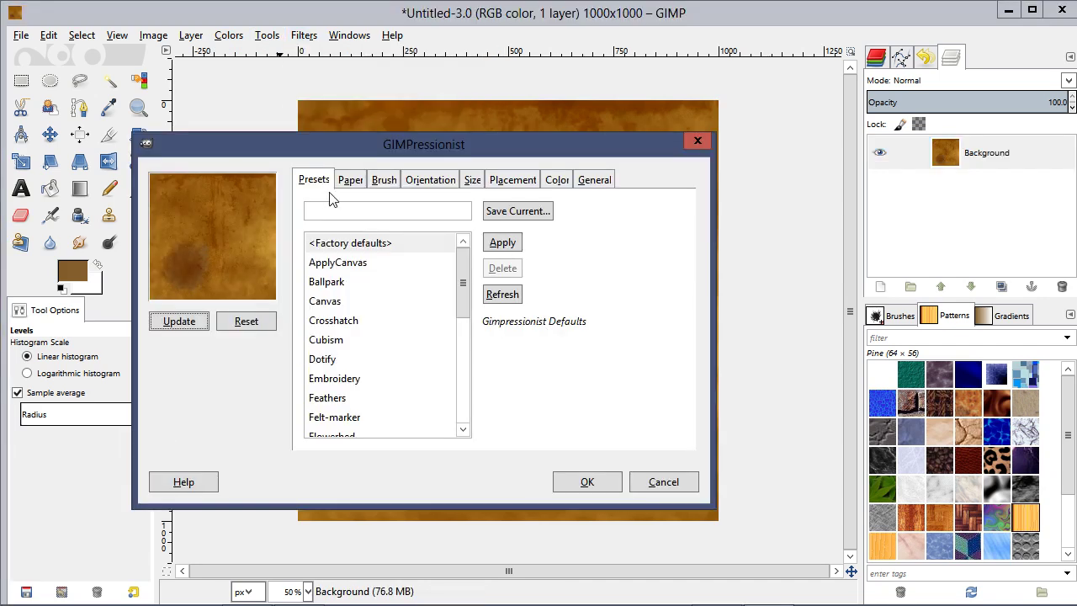
pyautogui.click(349, 183)
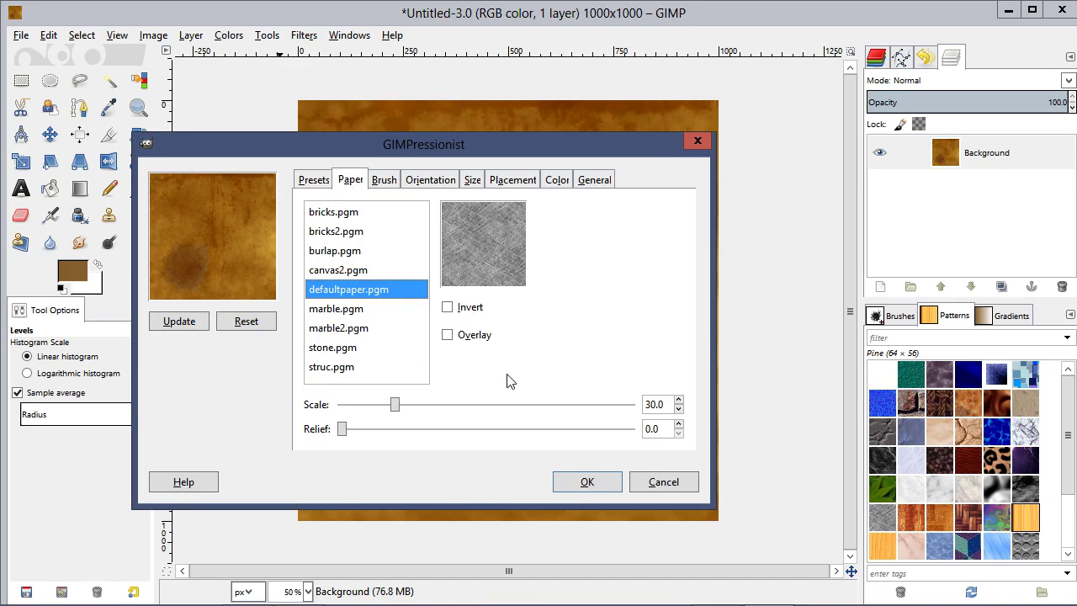
pyautogui.click(196, 325)
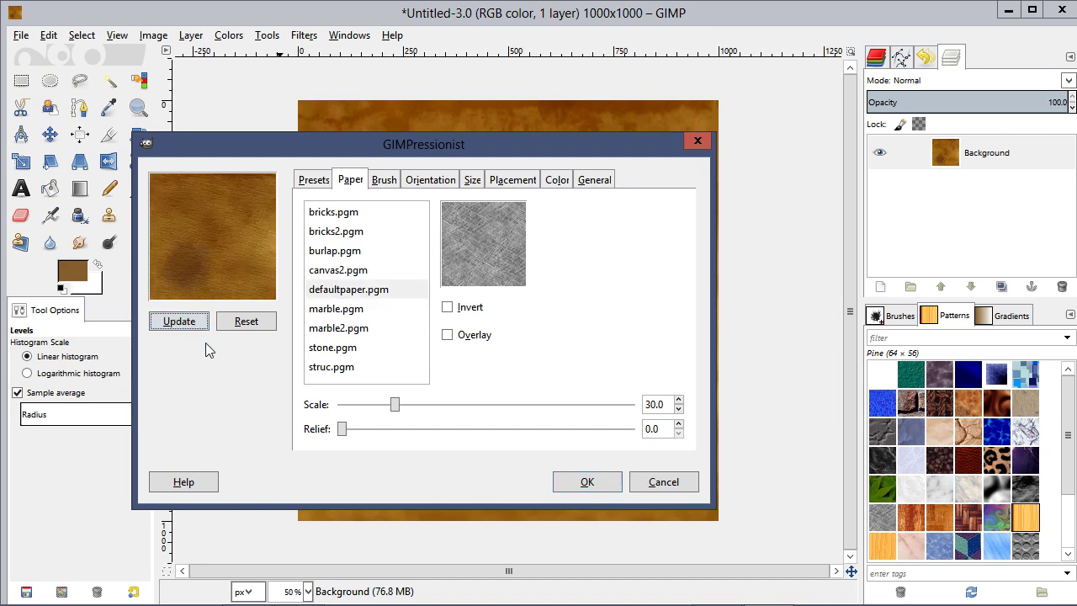
pyautogui.click(672, 484)
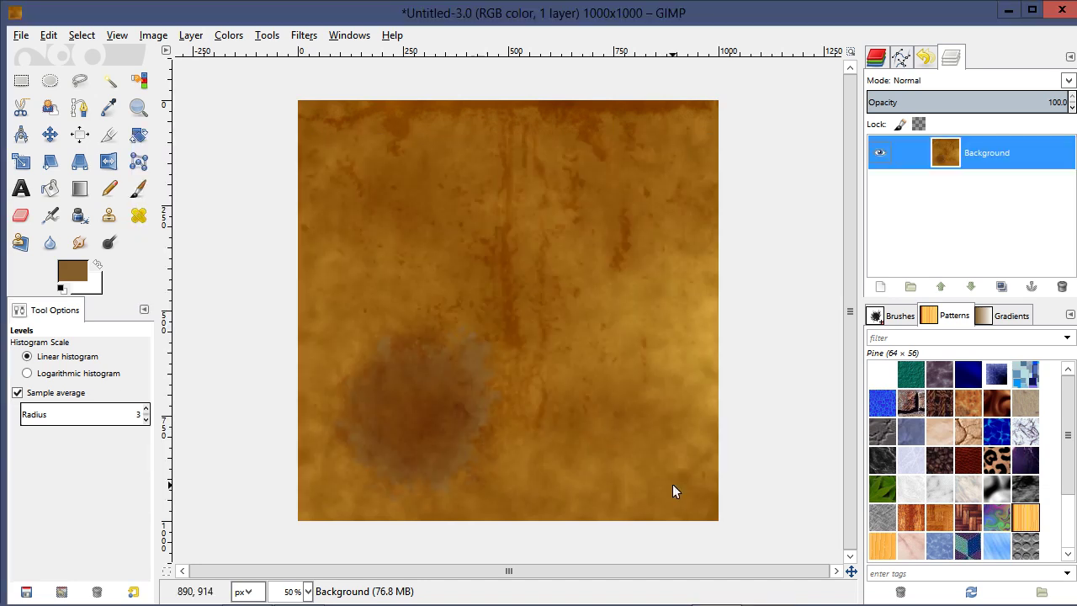
# Step: Try the Apply Canvas filter on the Background with Top-right direction and a reduced depth, and undo it
pyautogui.click(303, 36)
pyautogui.moveTo(374, 262)
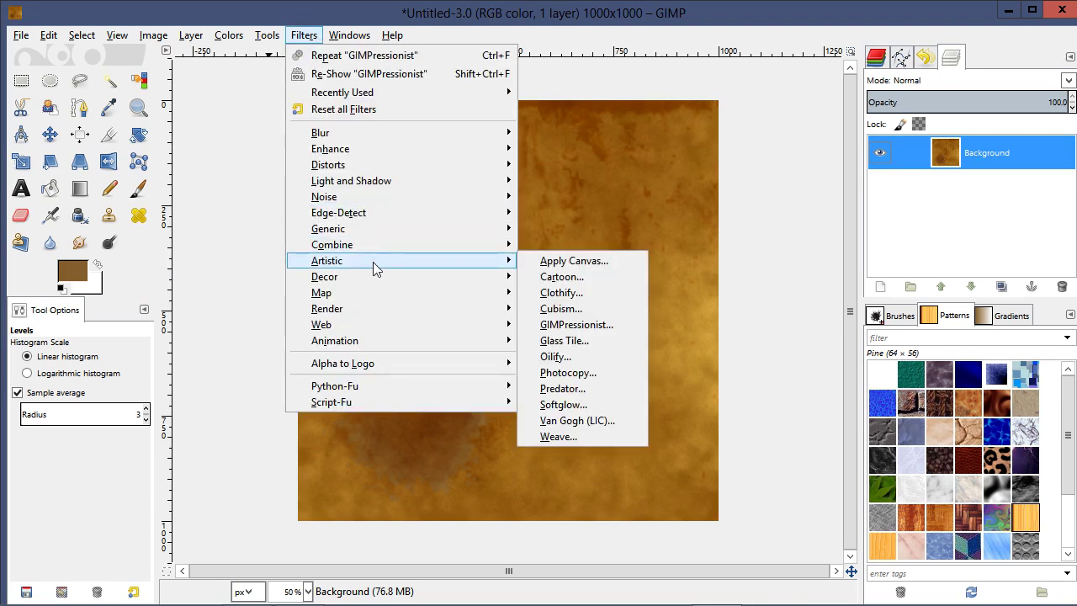
pyautogui.click(538, 262)
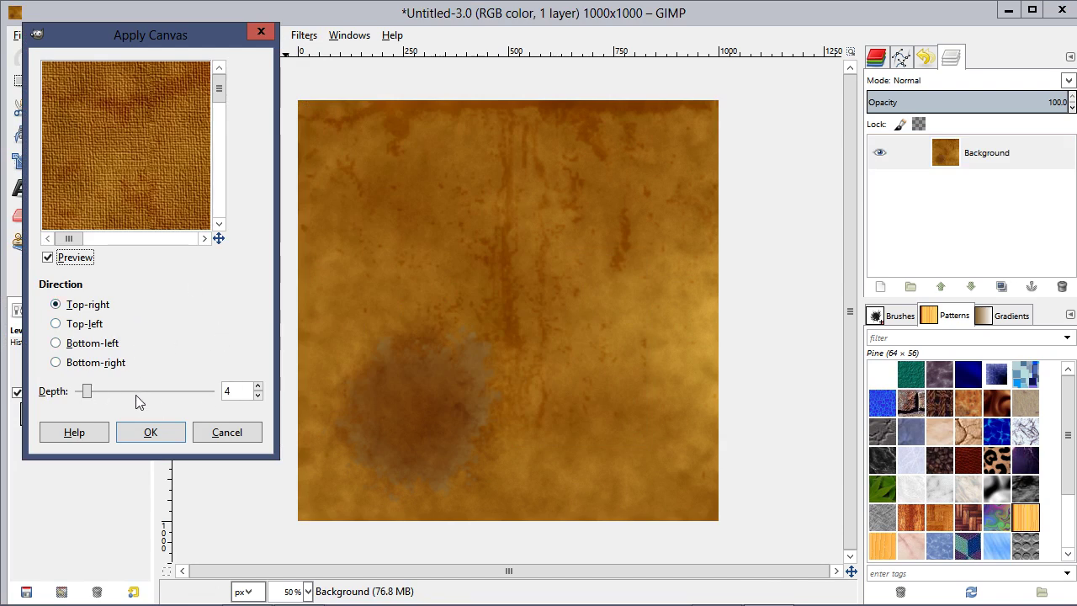
pyautogui.moveTo(89, 394); pyautogui.dragTo(82, 394)
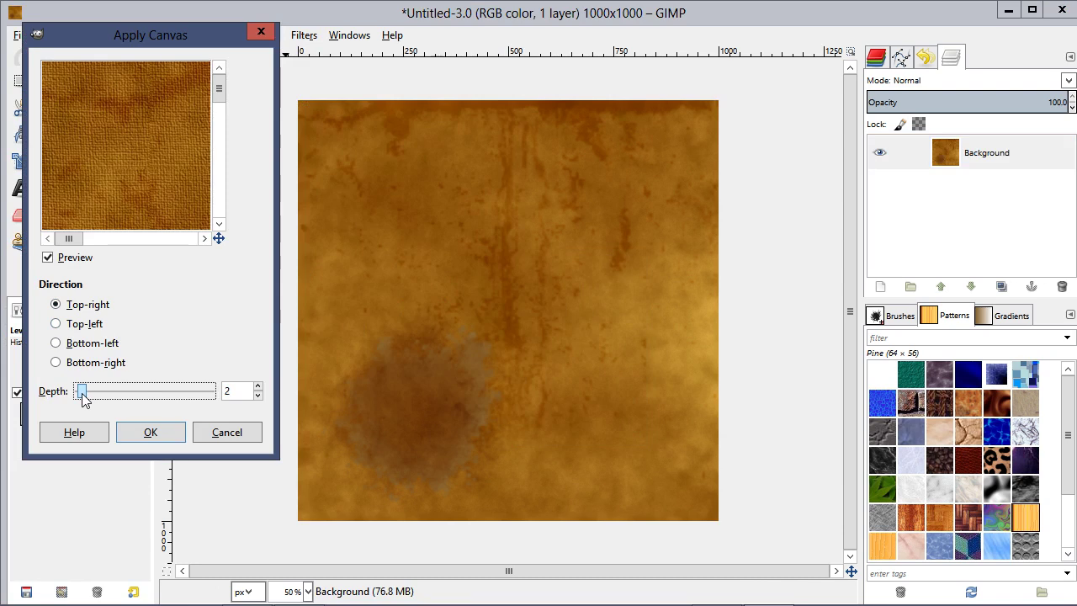
pyautogui.moveTo(81, 394); pyautogui.dragTo(80, 394)
pyautogui.click(130, 431)
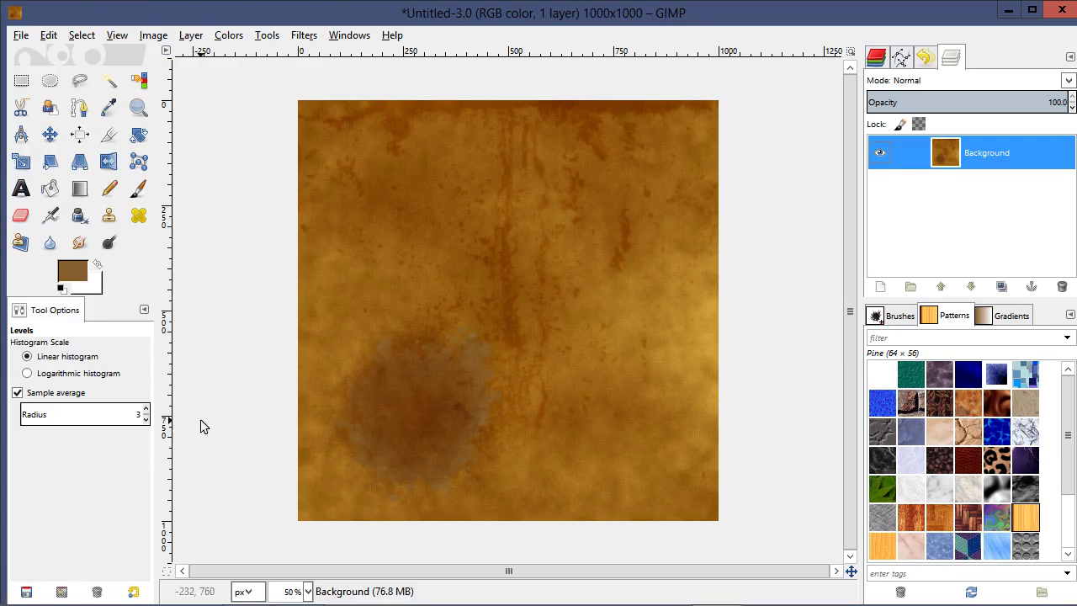
pyautogui.press('+')
pyautogui.press('+')
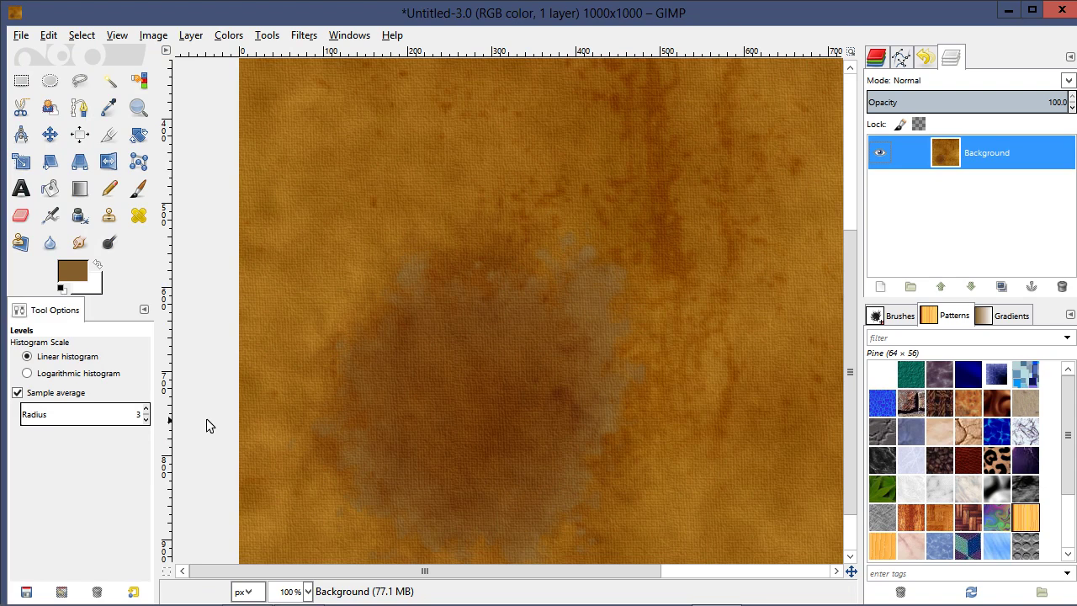
pyautogui.press('-')
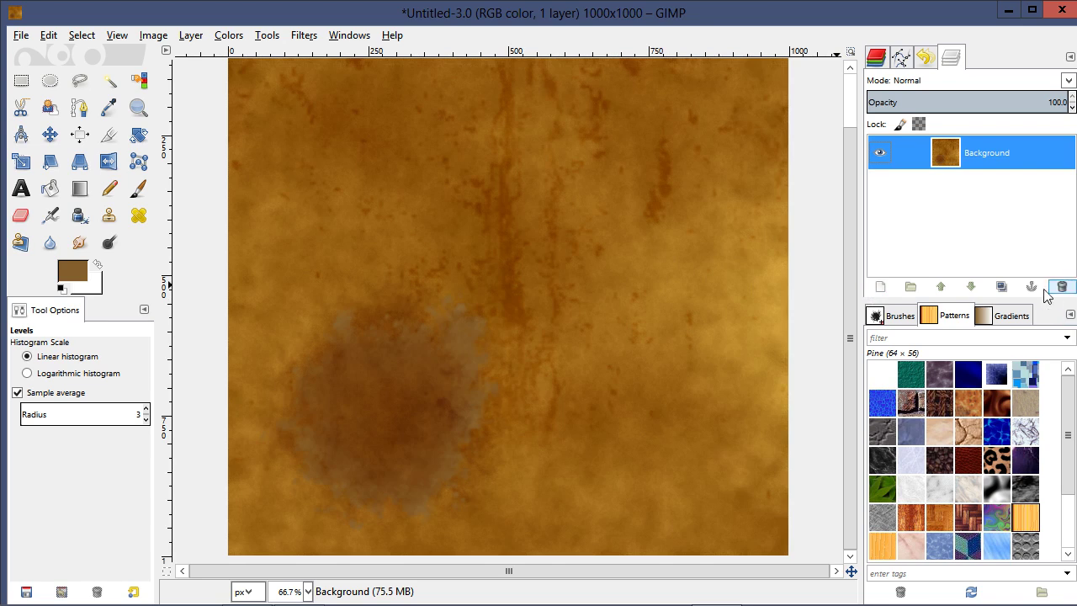
# Step: Duplicate the Background layer and apply the Apply Canvas filter to the copy with the last used settings
pyautogui.click(1001, 286)
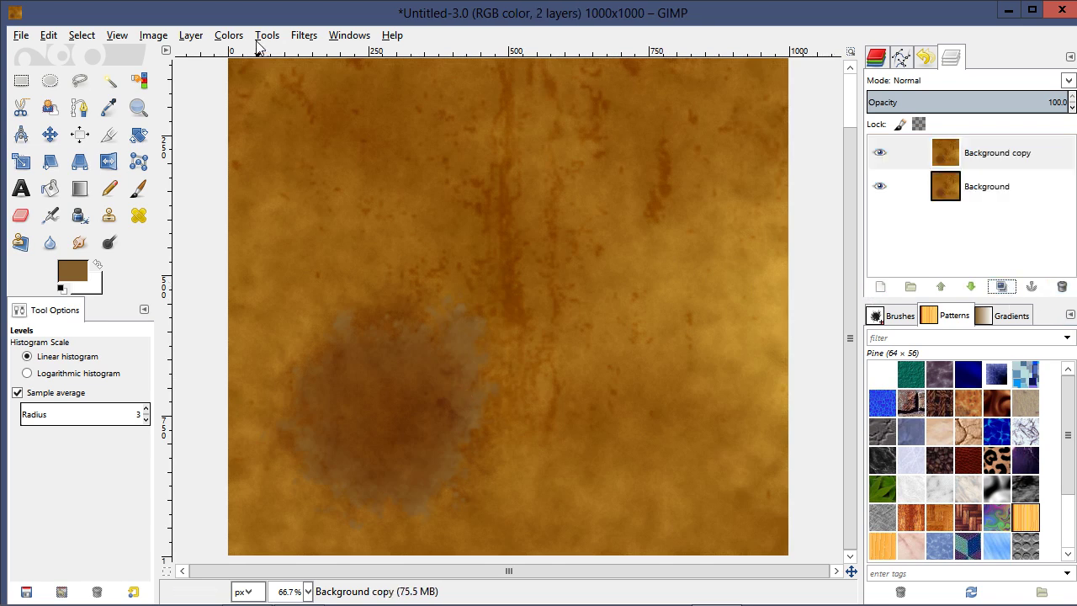
pyautogui.click(303, 35)
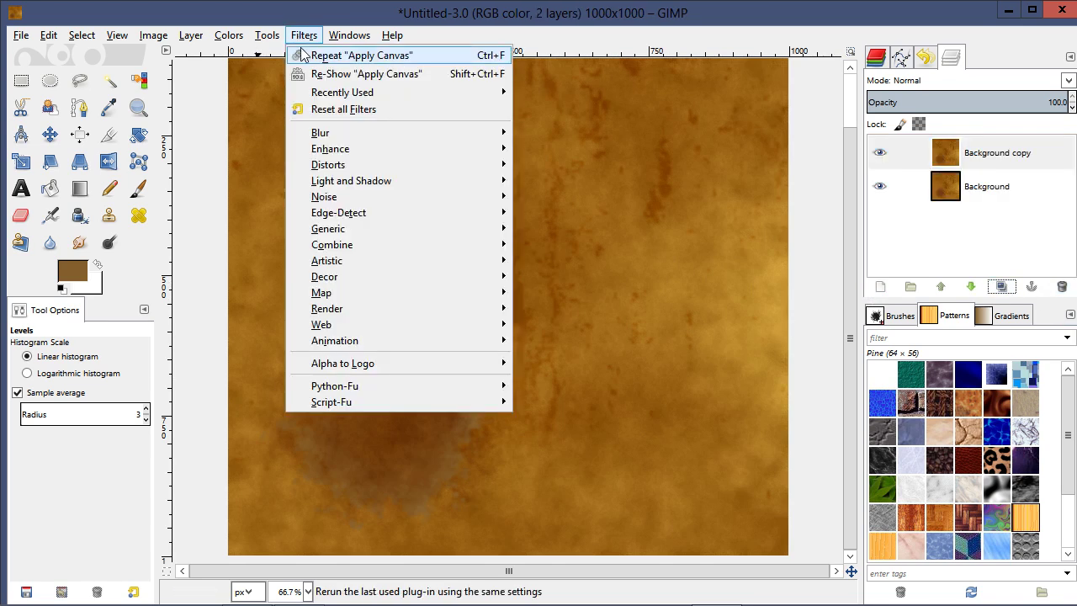
pyautogui.click(304, 56)
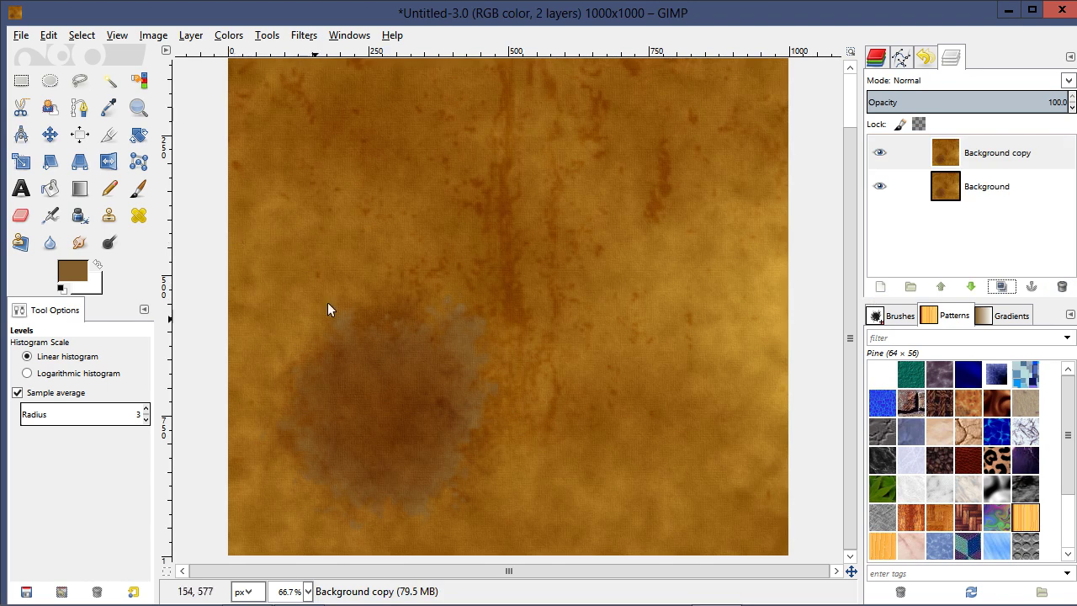
pyautogui.scroll(1, 368, 368)
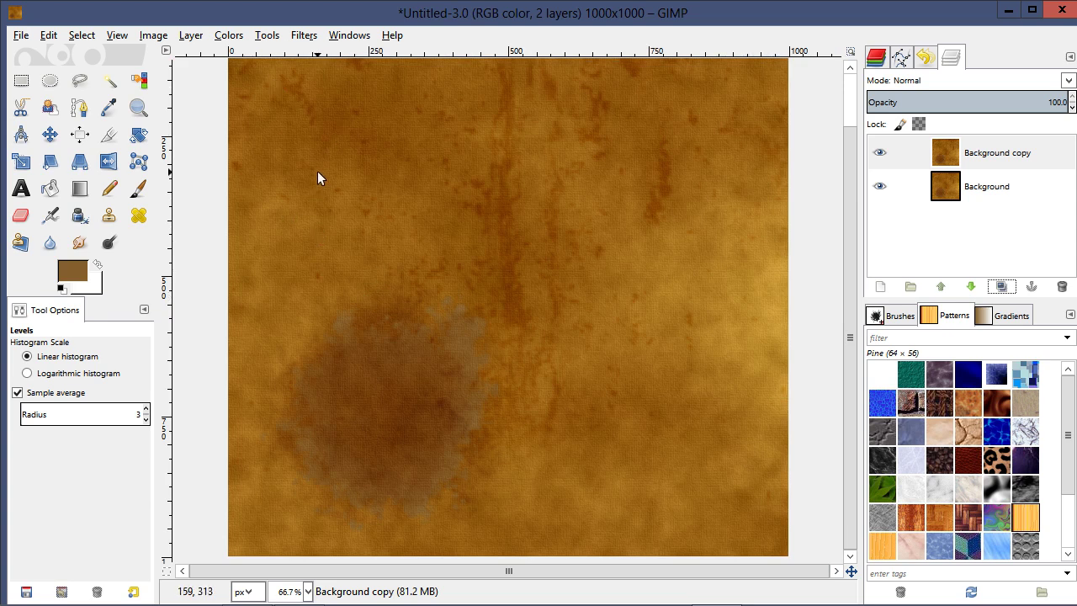
# Step: Soften the Background copy with a Gaussian Blur of 4.0 × 4.0 px using the RLE method, and merge it down onto the Background
pyautogui.click(305, 38)
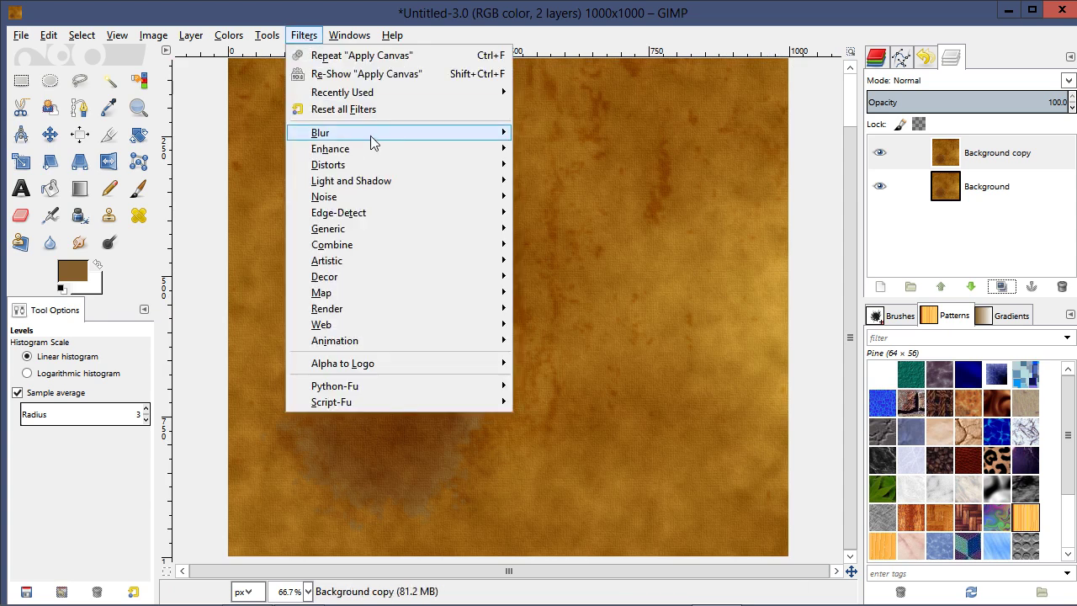
pyautogui.moveTo(368, 148)
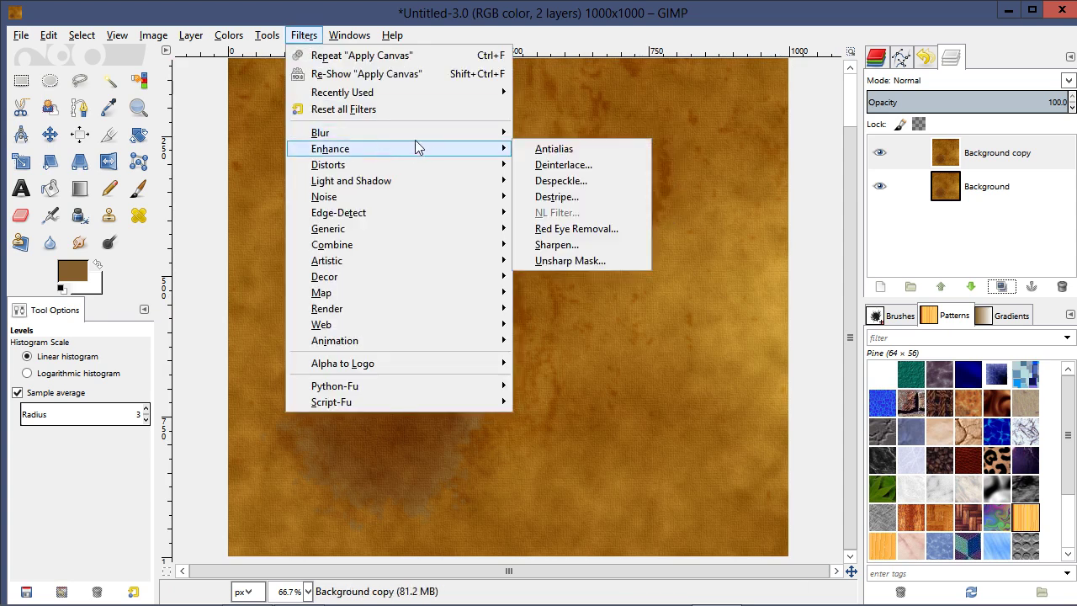
pyautogui.moveTo(417, 135)
pyautogui.click(549, 150)
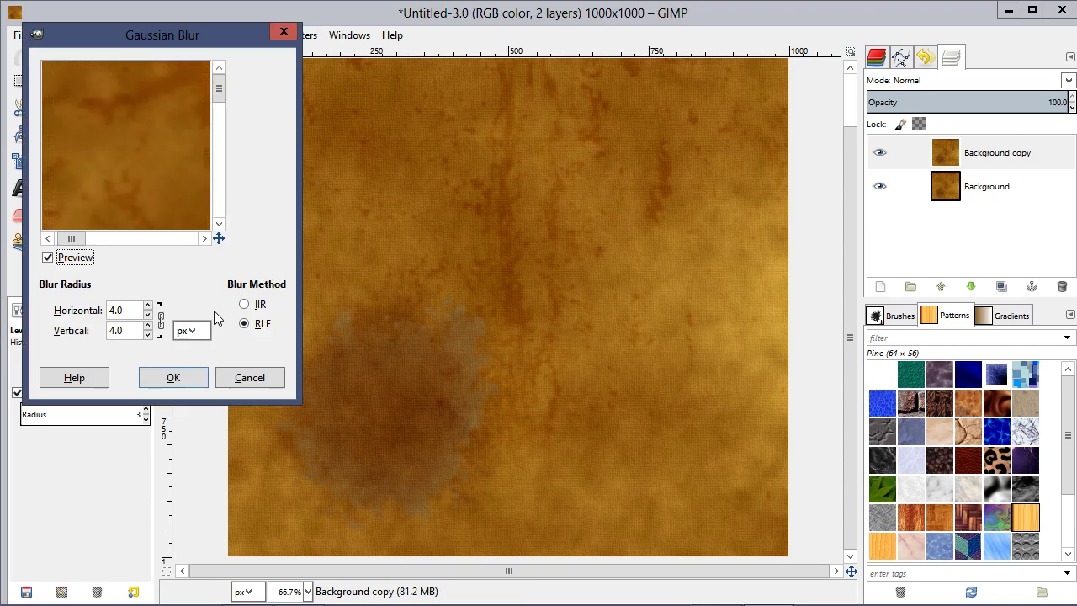
pyautogui.click(173, 375)
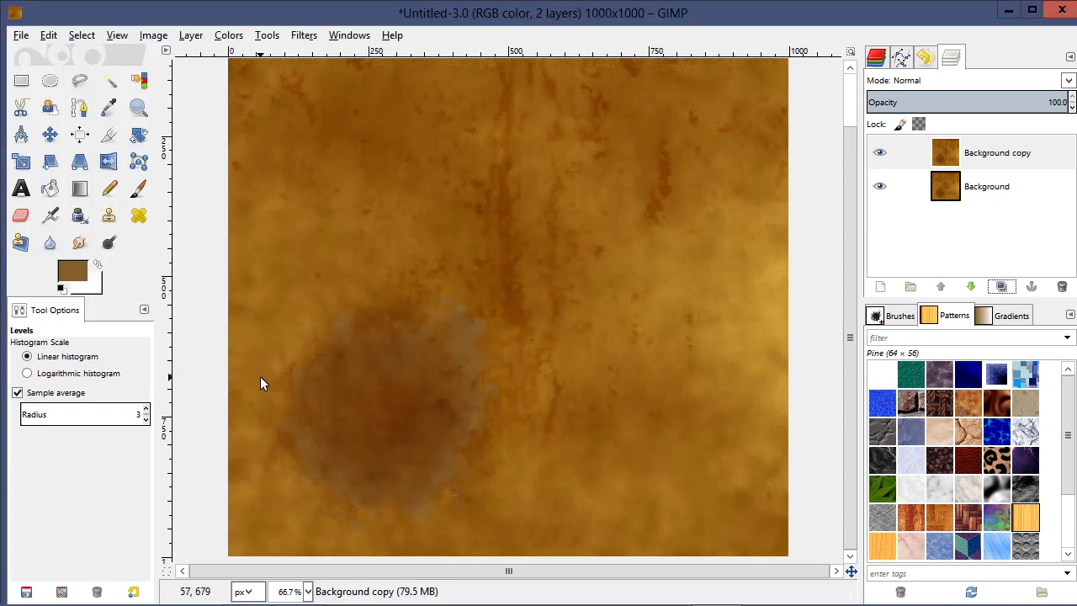
pyautogui.scroll(3, 260, 384)
pyautogui.scroll(-3, 254, 375)
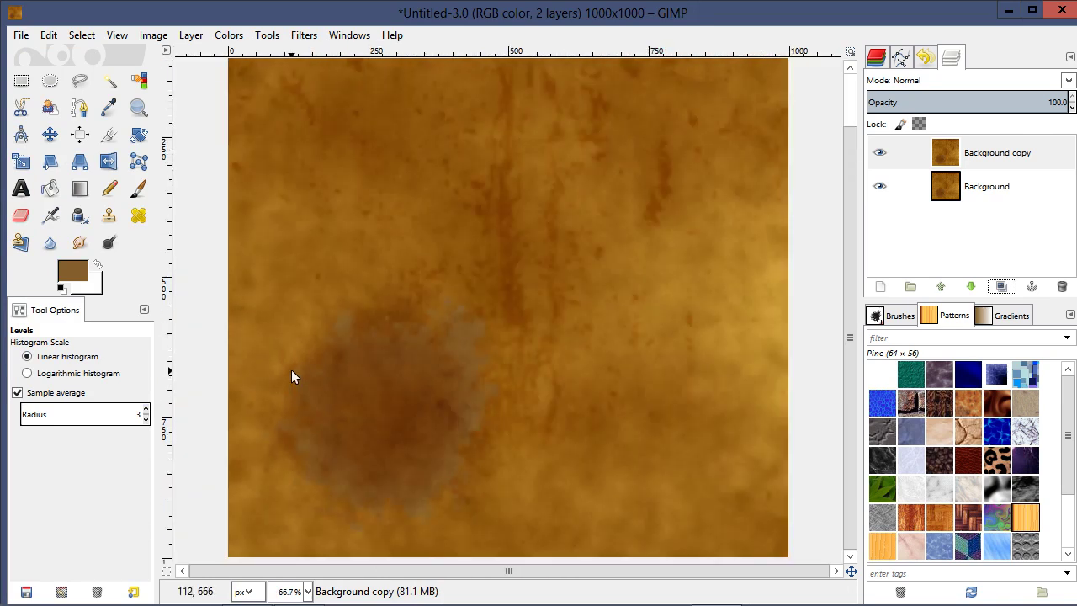
pyautogui.scroll(-1, 292, 375)
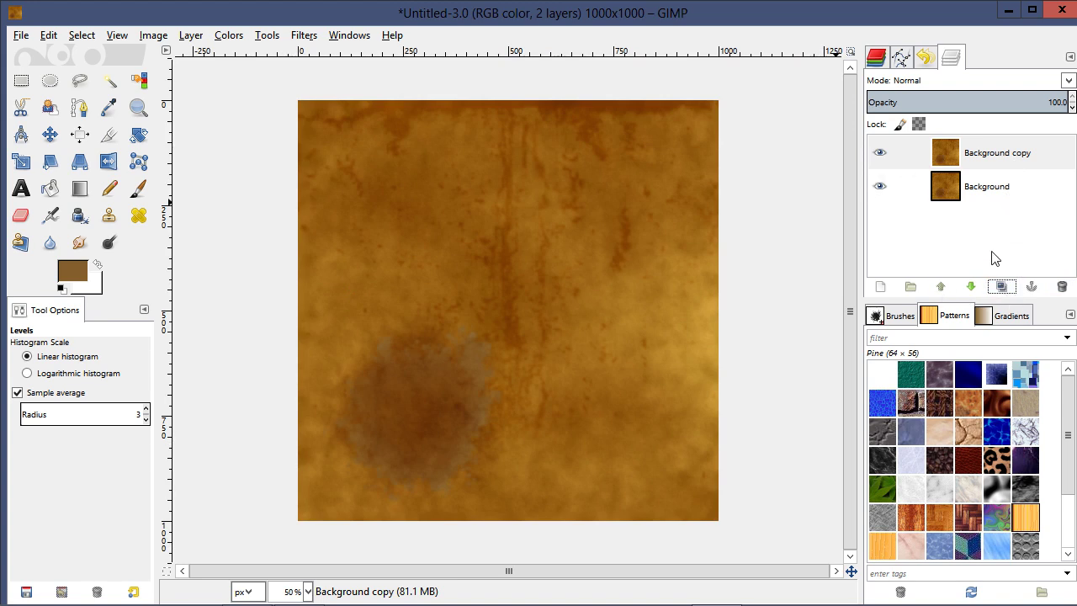
pyautogui.rightClick(995, 148)
pyautogui.click(934, 124)
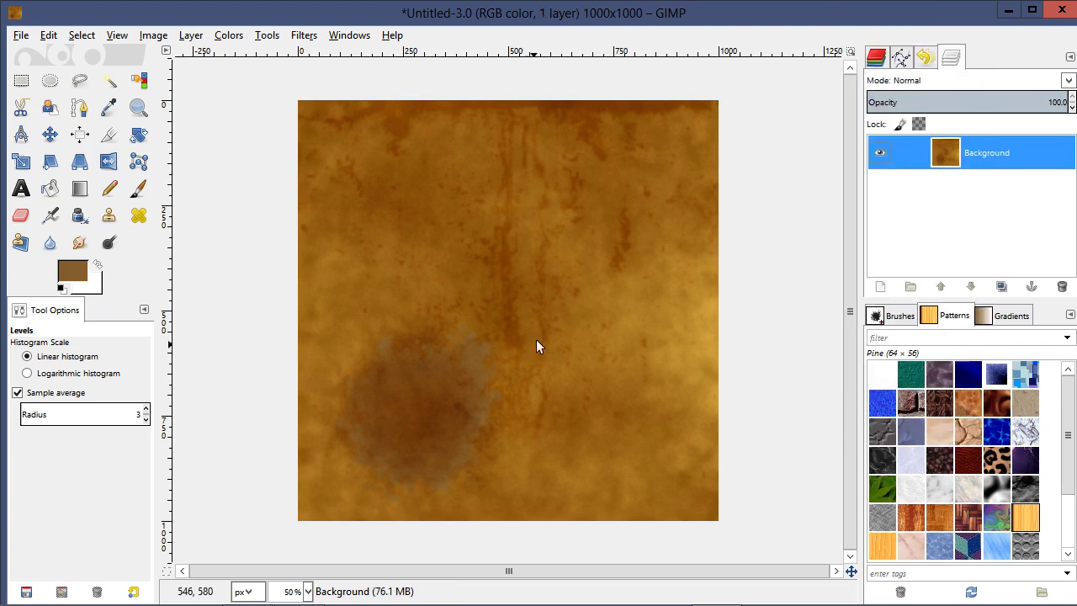
# Step: Adjust the Background with Curves, shaping a slight smooth S-curve on the Value channel
pyautogui.click(265, 35)
pyautogui.moveTo(236, 42)
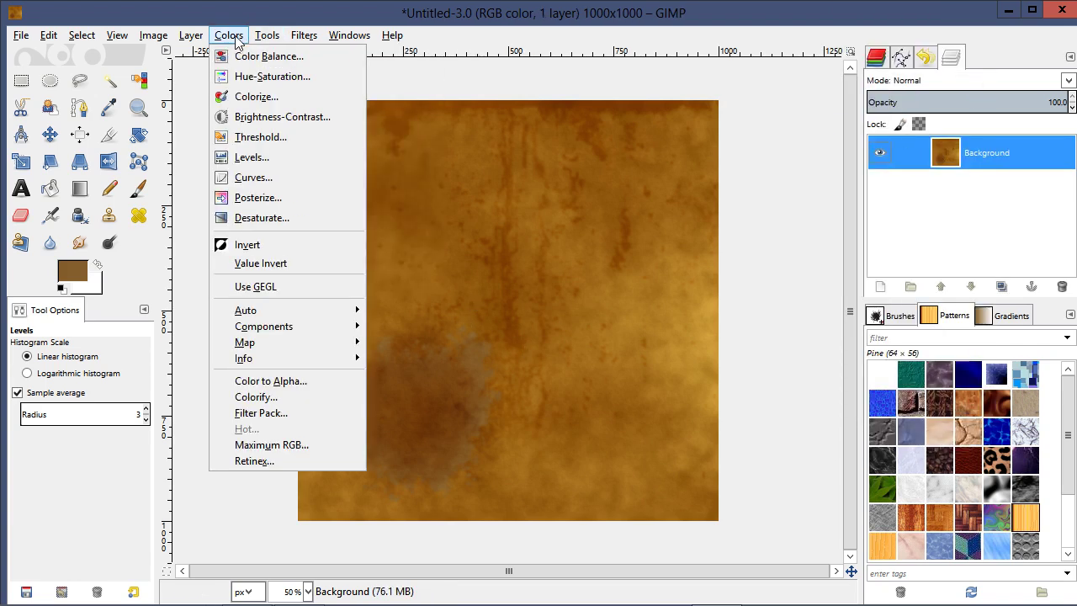
pyautogui.click(268, 178)
pyautogui.moveTo(889, 369); pyautogui.dragTo(859, 387)
pyautogui.moveTo(932, 329)
pyautogui.mouseDown()
pyautogui.moveTo(957, 339)
pyautogui.moveTo(941, 316)
pyautogui.mouseUp()
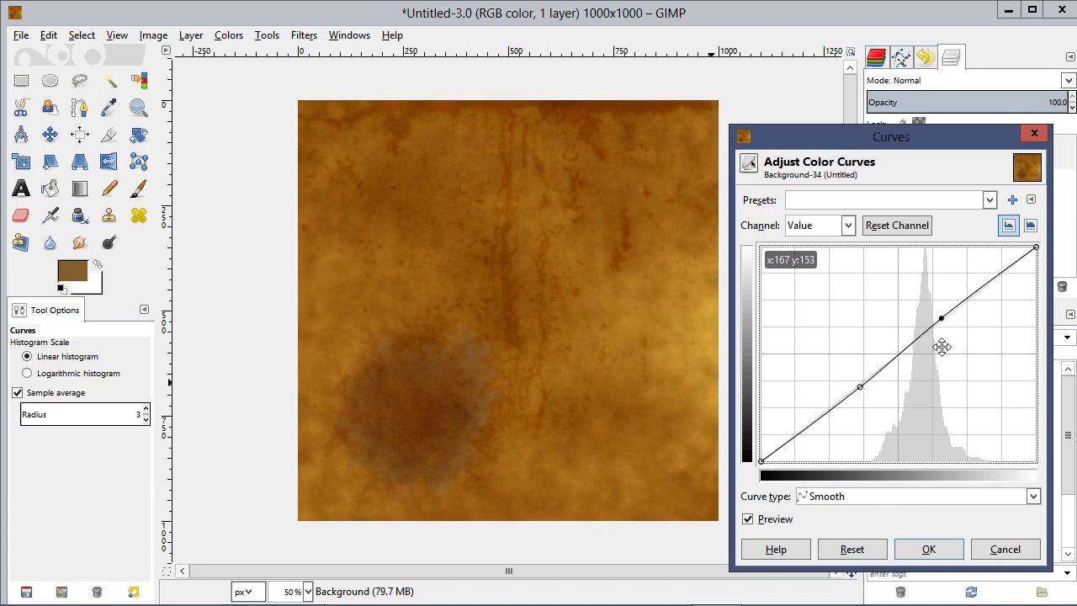
pyautogui.click(929, 549)
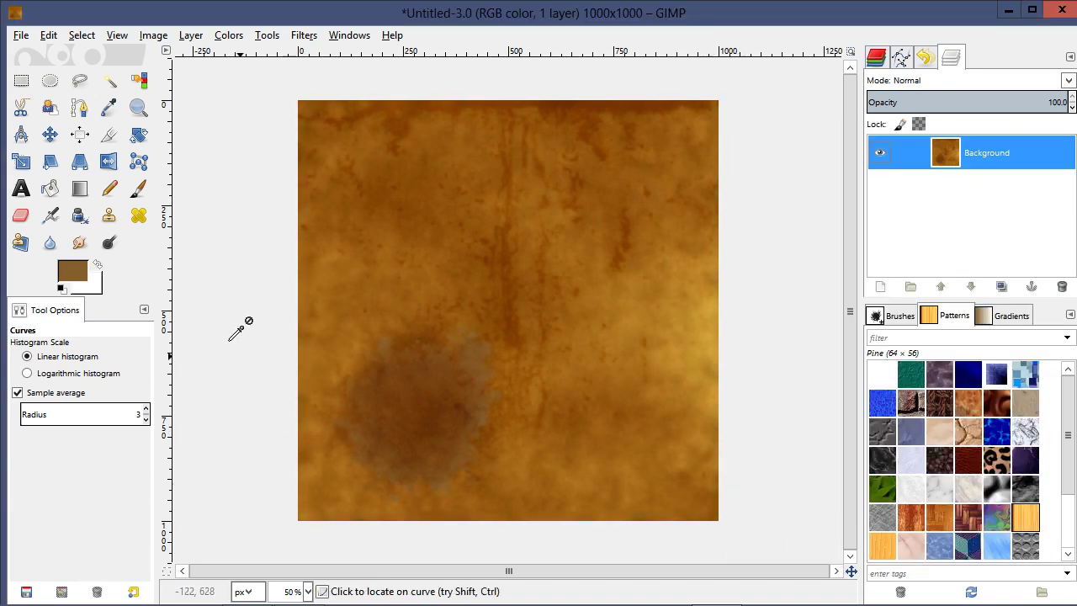
# Step: Burn the midtones along the paper's edges with the Acrylic 01 brush at size 328.26, opacity 51.1 and exposure 50
pyautogui.click(110, 244)
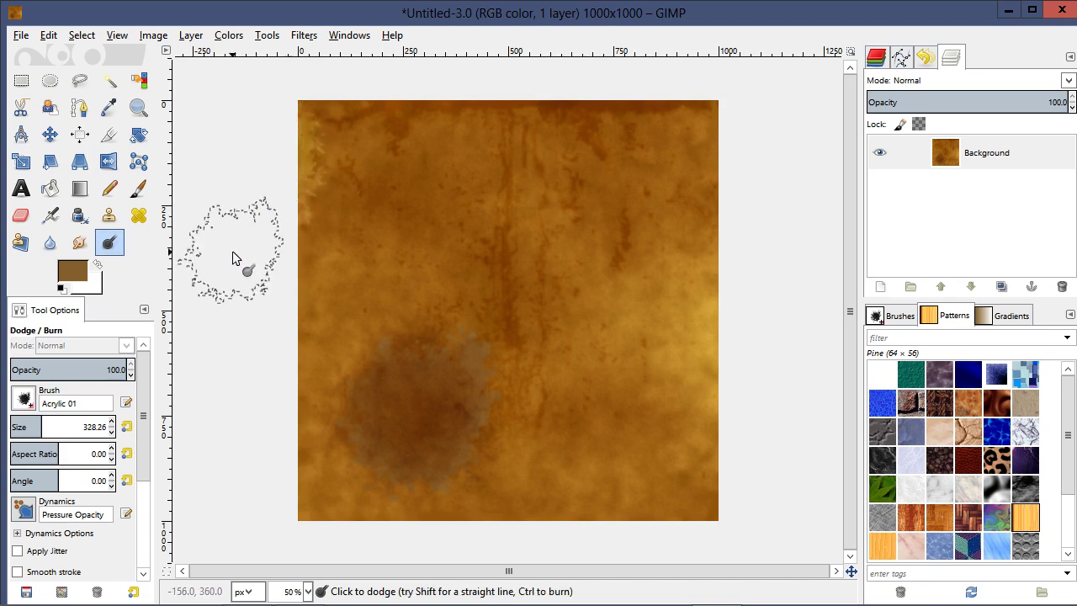
pyautogui.moveTo(145, 408); pyautogui.dragTo(150, 500)
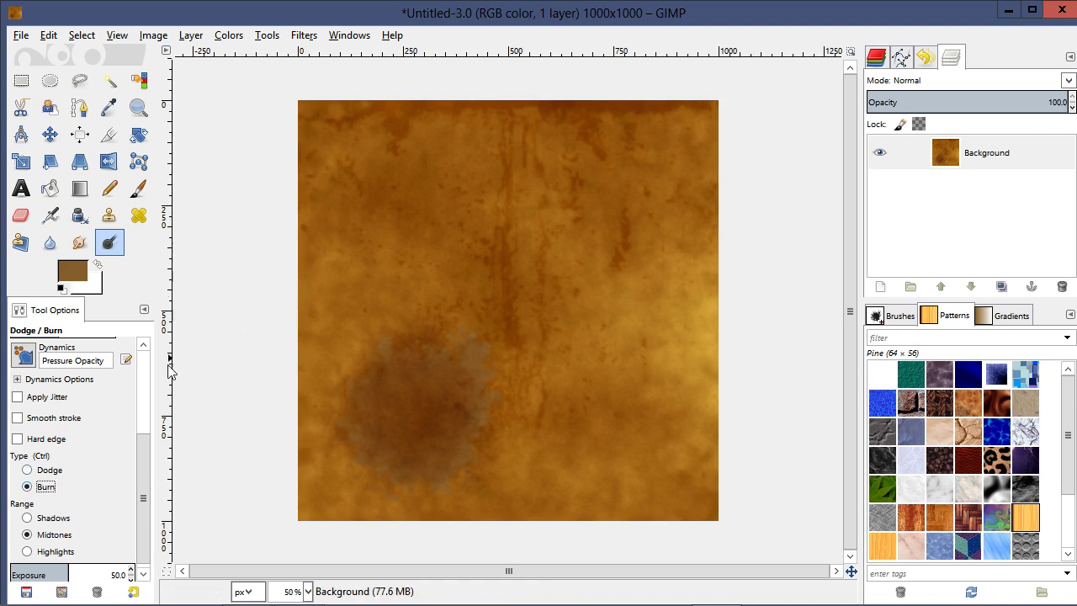
pyautogui.moveTo(144, 439); pyautogui.dragTo(131, 380)
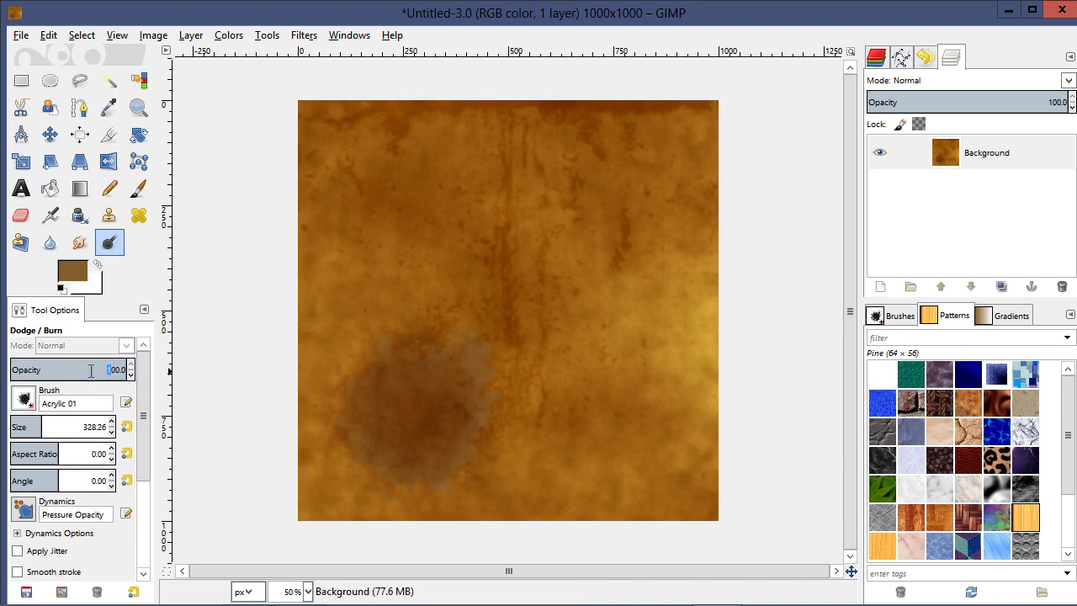
pyautogui.moveTo(89, 369); pyautogui.dragTo(74, 374)
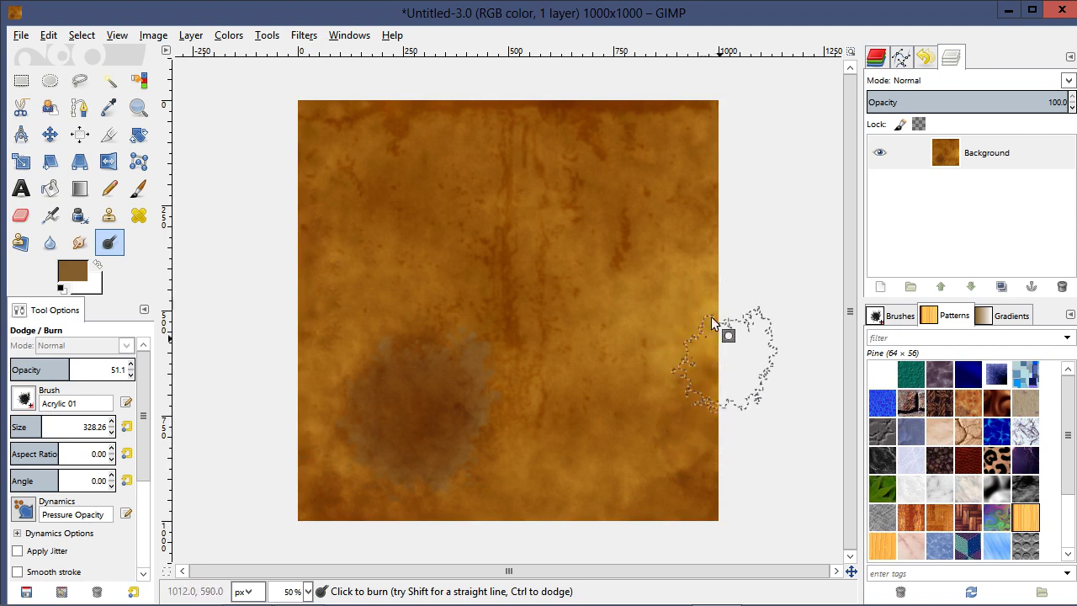
pyautogui.moveTo(720, 251)
pyautogui.mouseDown()
pyautogui.moveTo(704, 185)
pyautogui.moveTo(724, 187)
pyautogui.moveTo(712, 139)
pyautogui.moveTo(725, 321)
pyautogui.moveTo(716, 489)
pyautogui.moveTo(689, 517)
pyautogui.moveTo(602, 513)
pyautogui.moveTo(538, 539)
pyautogui.moveTo(545, 519)
pyautogui.moveTo(678, 483)
pyautogui.moveTo(711, 431)
pyautogui.moveTo(706, 337)
pyautogui.moveTo(723, 290)
pyautogui.mouseUp()
pyautogui.moveTo(350, 318)
pyautogui.mouseDown()
pyautogui.moveTo(318, 210)
pyautogui.moveTo(308, 239)
pyautogui.moveTo(298, 194)
pyautogui.moveTo(308, 165)
pyautogui.moveTo(298, 190)
pyautogui.moveTo(309, 395)
pyautogui.moveTo(296, 358)
pyautogui.moveTo(300, 343)
pyautogui.moveTo(300, 411)
pyautogui.moveTo(312, 431)
pyautogui.moveTo(295, 442)
pyautogui.moveTo(310, 505)
pyautogui.moveTo(297, 476)
pyautogui.moveTo(320, 504)
pyautogui.moveTo(289, 393)
pyautogui.moveTo(295, 213)
pyautogui.moveTo(297, 232)
pyautogui.moveTo(312, 162)
pyautogui.moveTo(333, 128)
pyautogui.moveTo(349, 121)
pyautogui.moveTo(382, 188)
pyautogui.moveTo(389, 149)
pyautogui.moveTo(416, 172)
pyautogui.moveTo(427, 153)
pyautogui.moveTo(607, 119)
pyautogui.moveTo(659, 159)
pyautogui.moveTo(695, 112)
pyautogui.moveTo(698, 129)
pyautogui.moveTo(681, 141)
pyautogui.moveTo(681, 118)
pyautogui.moveTo(628, 119)
pyautogui.moveTo(678, 163)
pyautogui.moveTo(729, 247)
pyautogui.moveTo(685, 321)
pyautogui.moveTo(696, 308)
pyautogui.moveTo(692, 413)
pyautogui.moveTo(641, 480)
pyautogui.moveTo(568, 493)
pyautogui.moveTo(697, 391)
pyautogui.moveTo(643, 497)
pyautogui.moveTo(573, 526)
pyautogui.moveTo(478, 534)
pyautogui.moveTo(475, 507)
pyautogui.moveTo(431, 539)
pyautogui.moveTo(447, 523)
pyautogui.moveTo(382, 526)
pyautogui.moveTo(392, 502)
pyautogui.moveTo(334, 526)
pyautogui.moveTo(305, 524)
pyautogui.moveTo(296, 481)
pyautogui.moveTo(310, 176)
pyautogui.moveTo(577, 139)
pyautogui.moveTo(513, 162)
pyautogui.moveTo(500, 180)
pyautogui.moveTo(647, 149)
pyautogui.mouseUp()
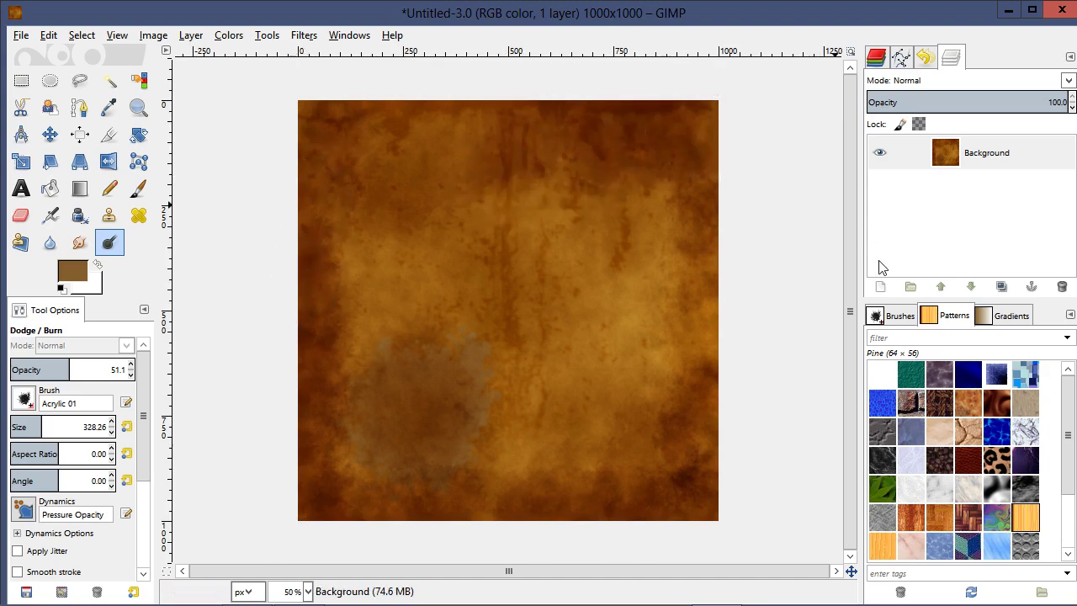
# Step: Brighten the Background with Levels by setting the Value channel's midtone input level to 2.04
pyautogui.click(265, 36)
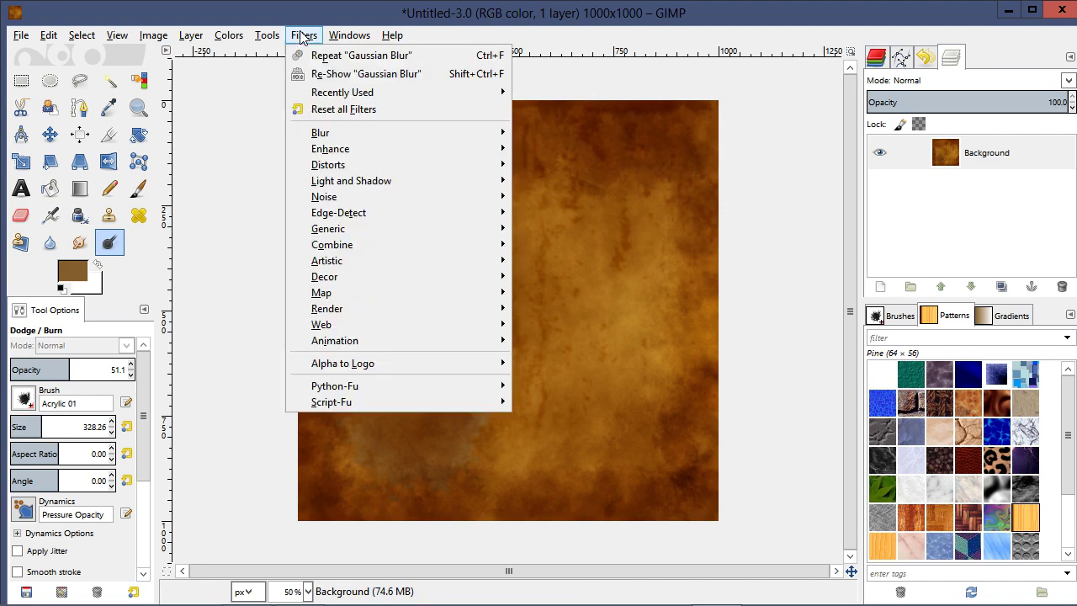
pyautogui.moveTo(228, 36)
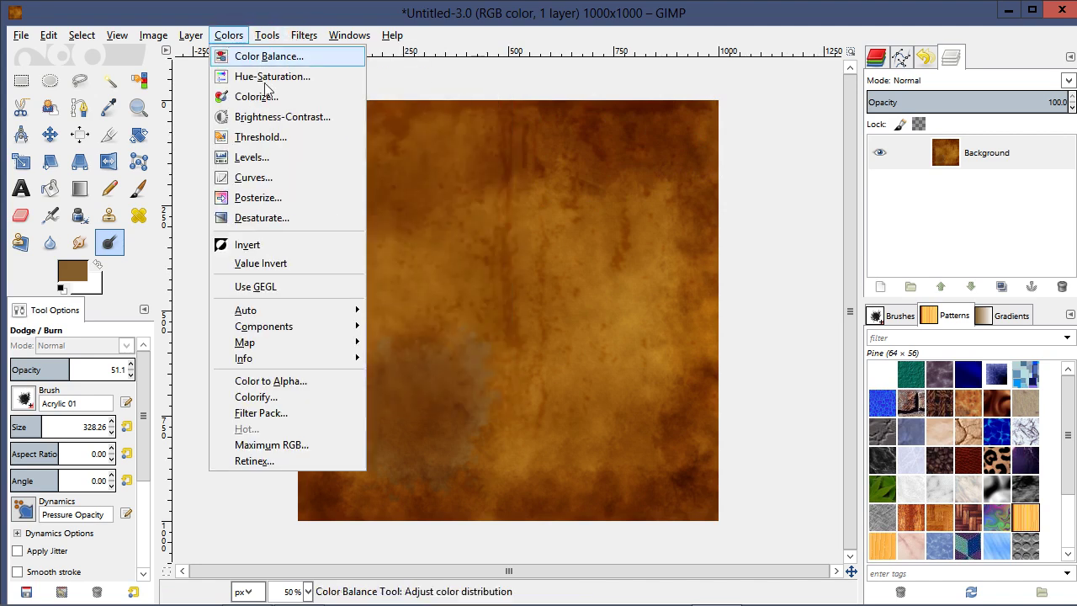
pyautogui.click(271, 157)
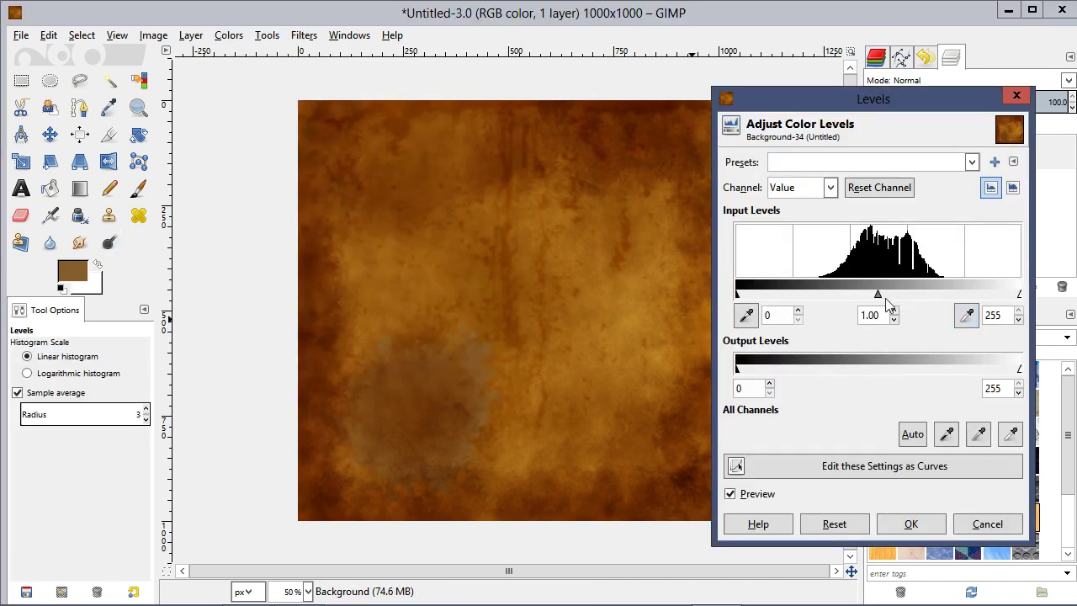
pyautogui.moveTo(879, 298); pyautogui.dragTo(871, 300)
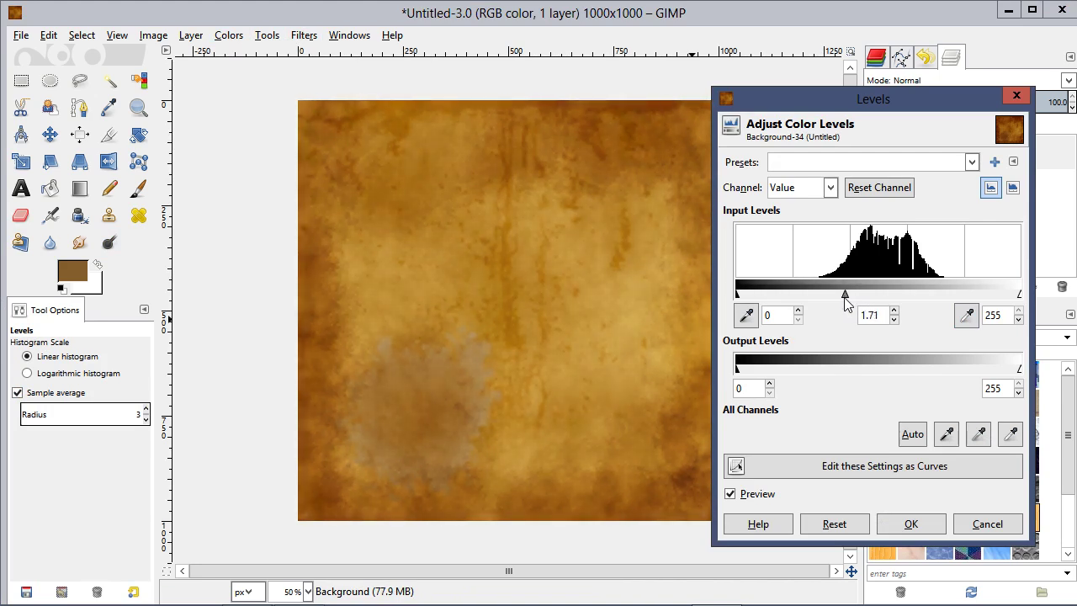
pyautogui.moveTo(840, 298); pyautogui.dragTo(833, 303)
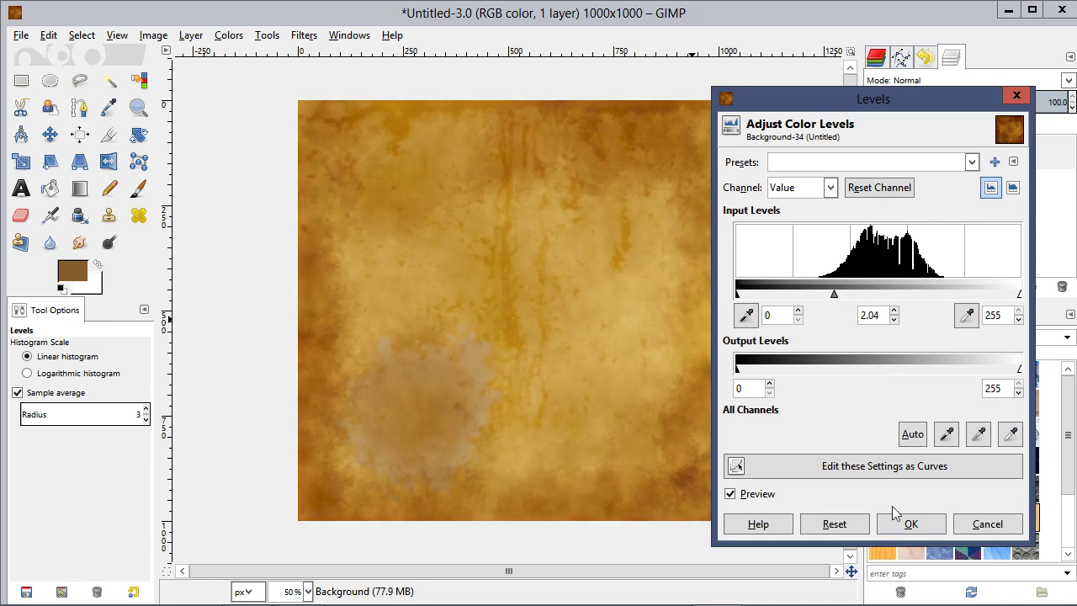
pyautogui.click(907, 523)
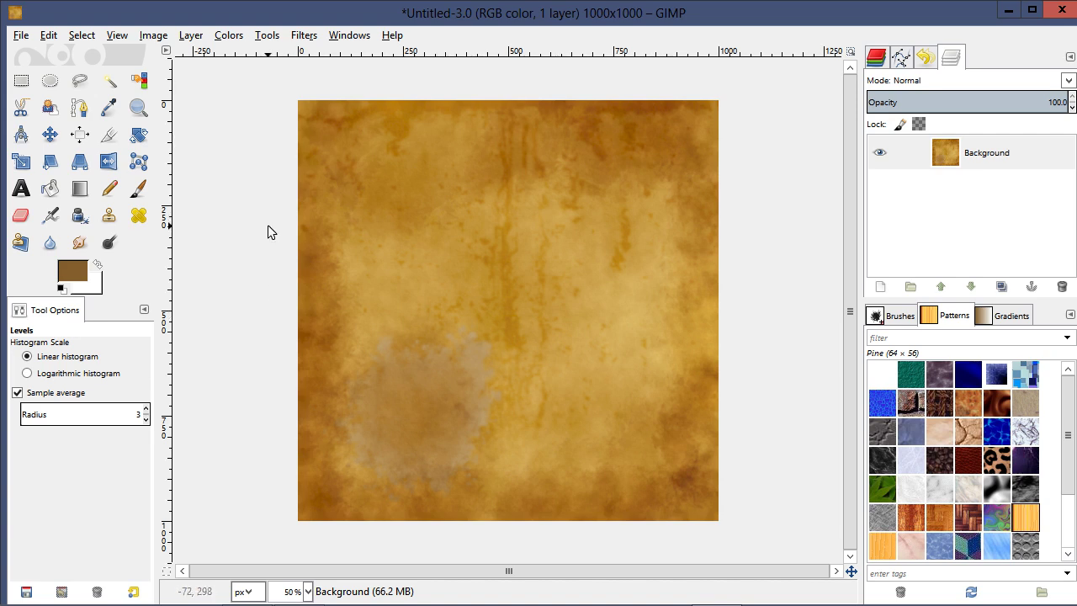
# Step: Open the example image oldpapermap.jpg from the Gimp old paper folder, leaving its colour levels unadjusted
pyautogui.click(21, 35)
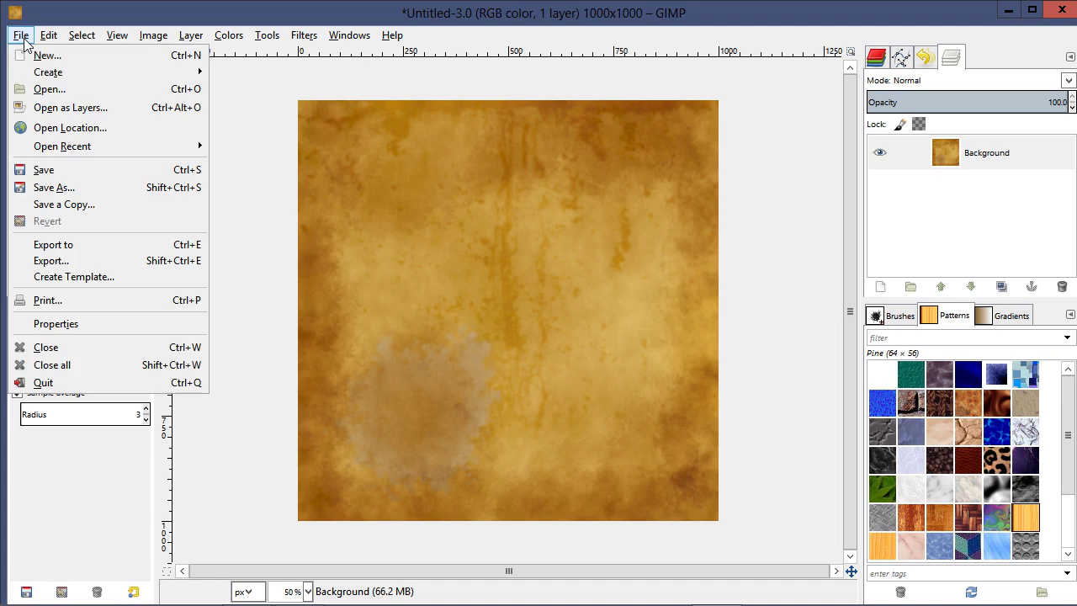
pyautogui.click(48, 88)
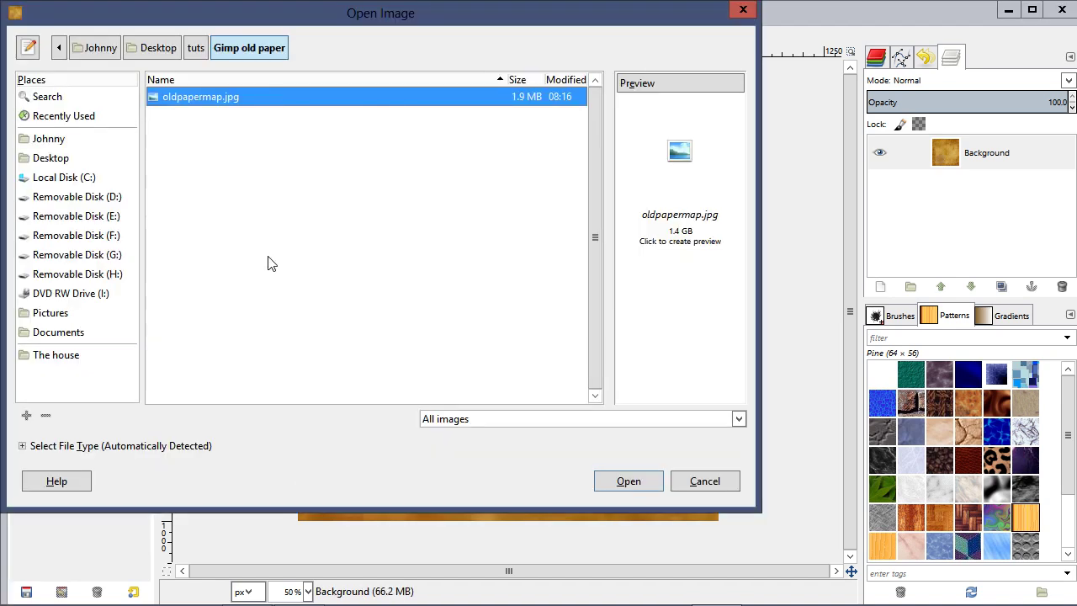
pyautogui.click(651, 481)
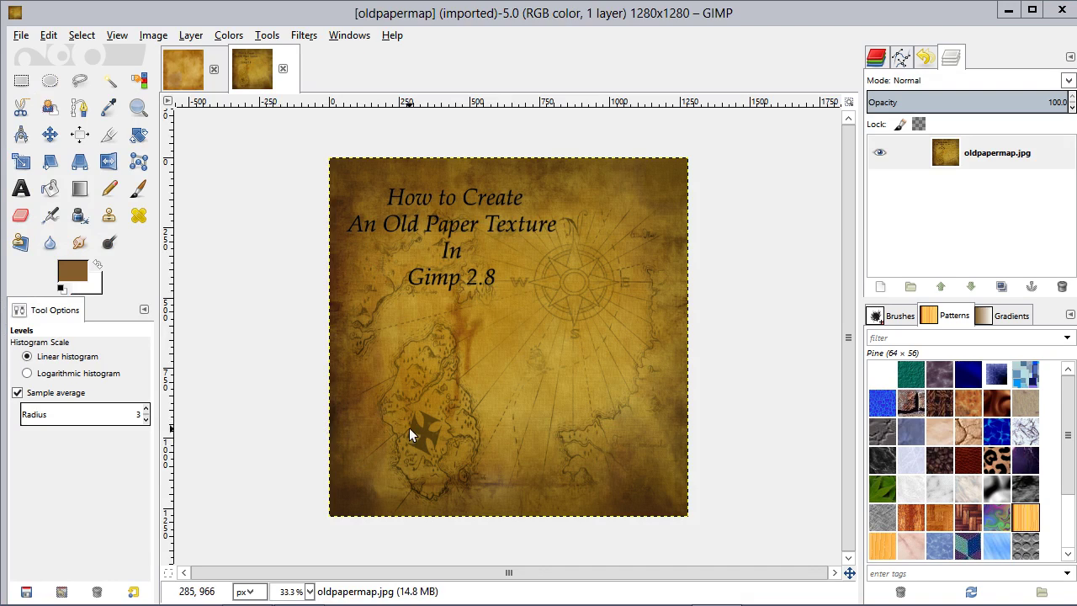
pyautogui.click(386, 424)
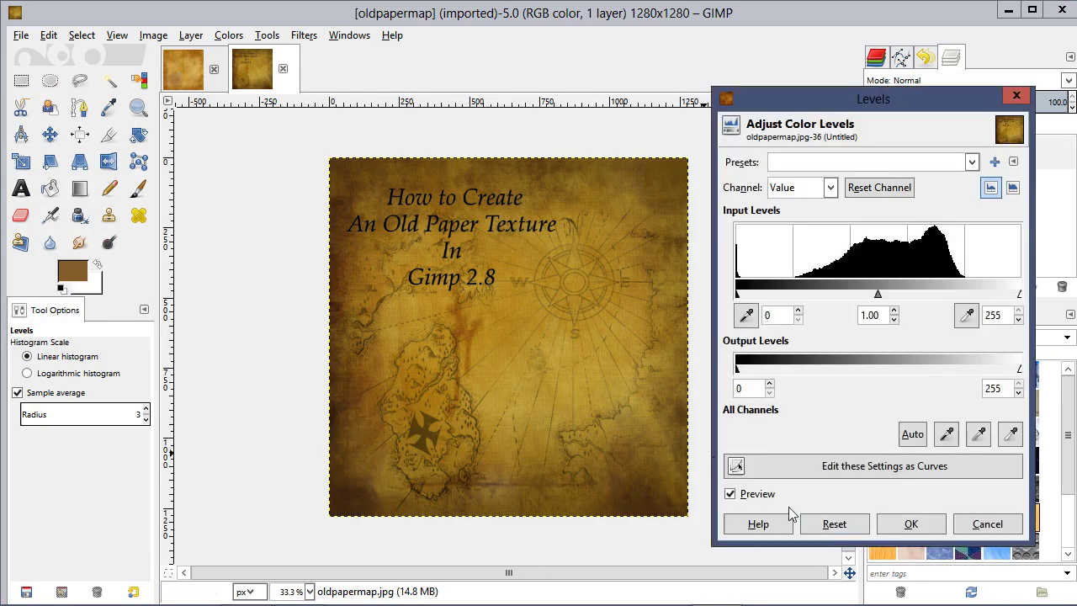
pyautogui.click(986, 523)
# Step: Examine the paper texture, map drawing and title text of the oldpapermap example at 50% zoom, and close the image
pyautogui.click(50, 134)
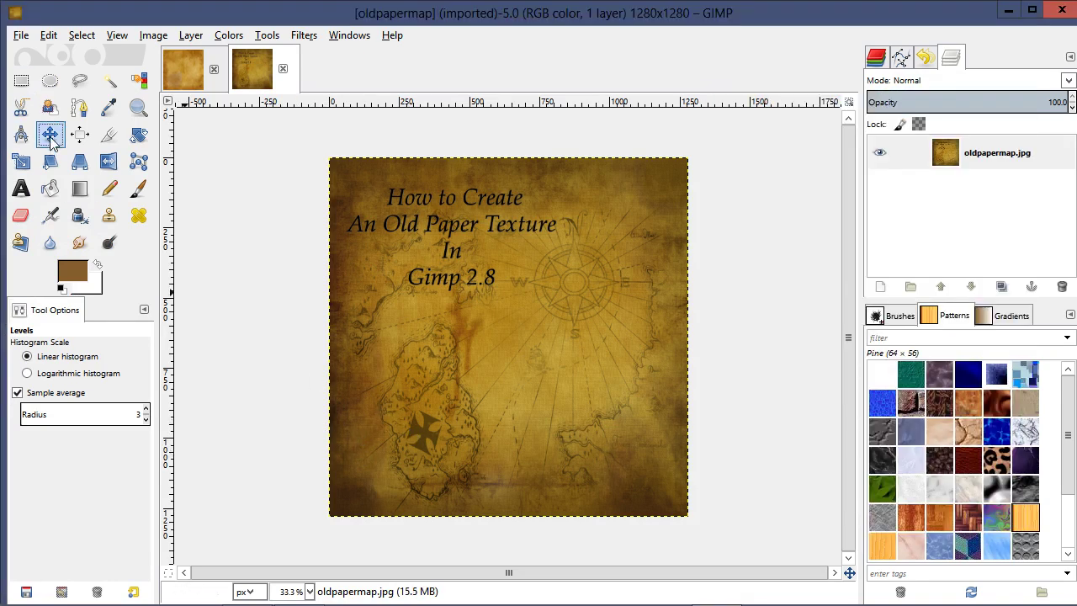
pyautogui.scroll(2, 449, 402)
pyautogui.scroll(1, 449, 392)
pyautogui.scroll(-1, 449, 391)
pyautogui.moveTo(845, 363); pyautogui.dragTo(877, 264)
pyautogui.scroll(-1, 516, 337)
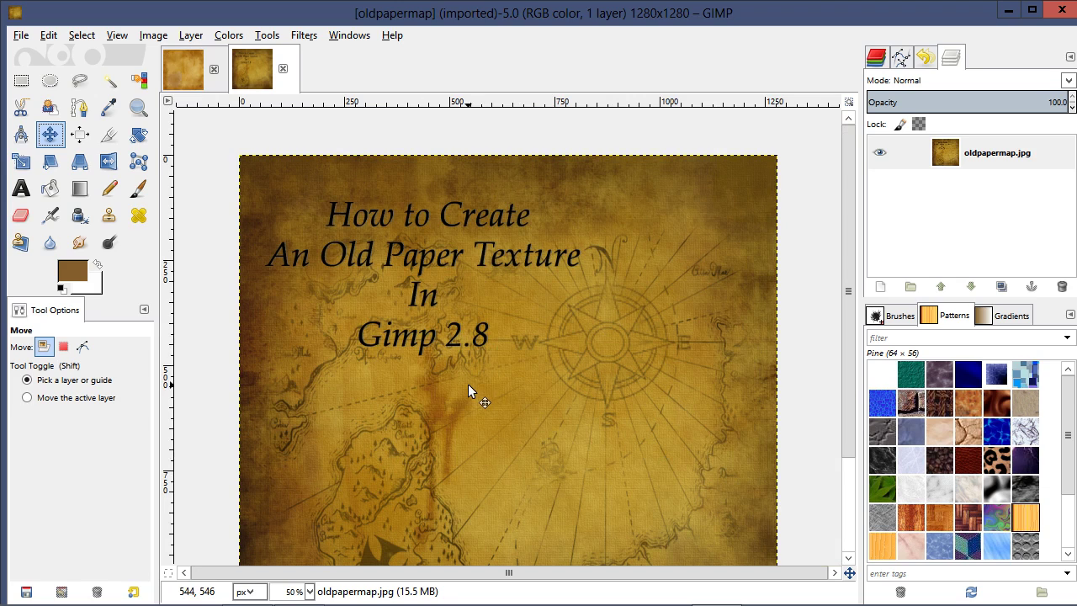
pyautogui.moveTo(847, 392); pyautogui.dragTo(844, 408)
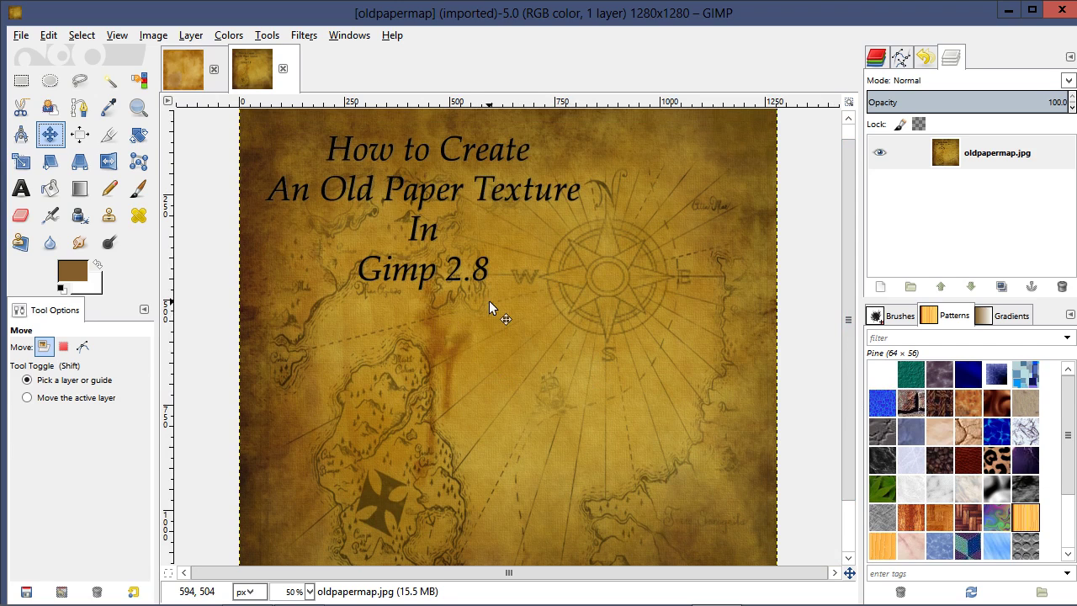
pyautogui.click(283, 68)
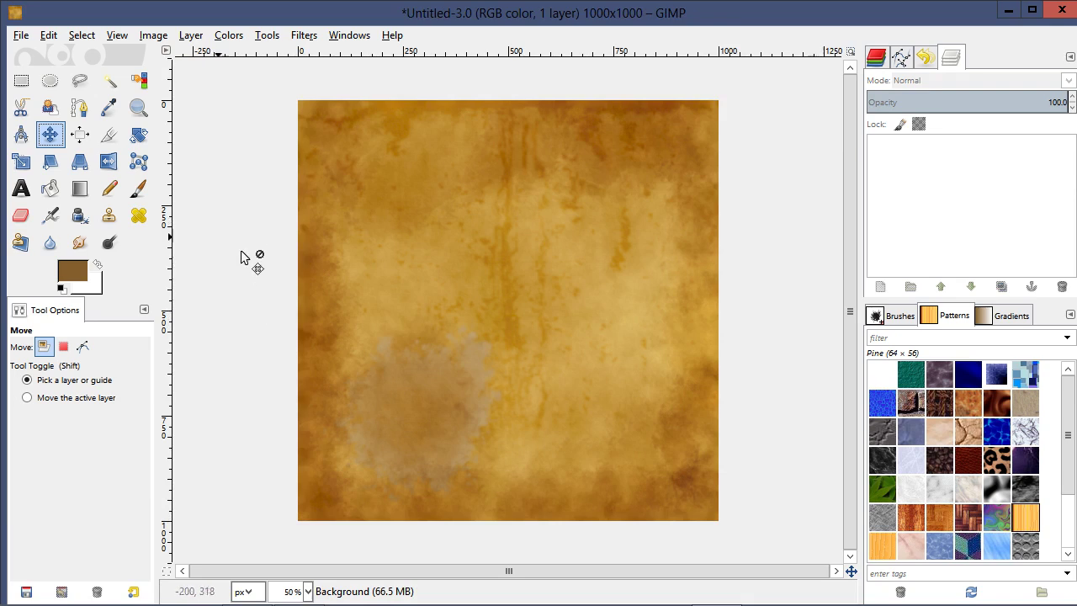
# Step: Open the map drawing akurtz_map.jpg from the textures folder in Documents
pyautogui.click(20, 37)
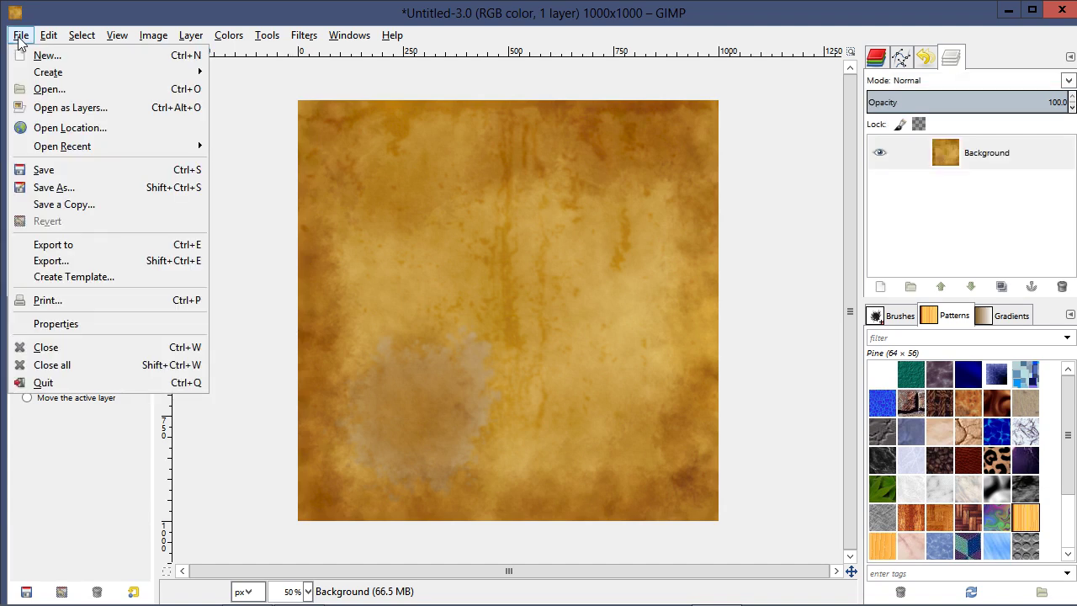
pyautogui.click(49, 89)
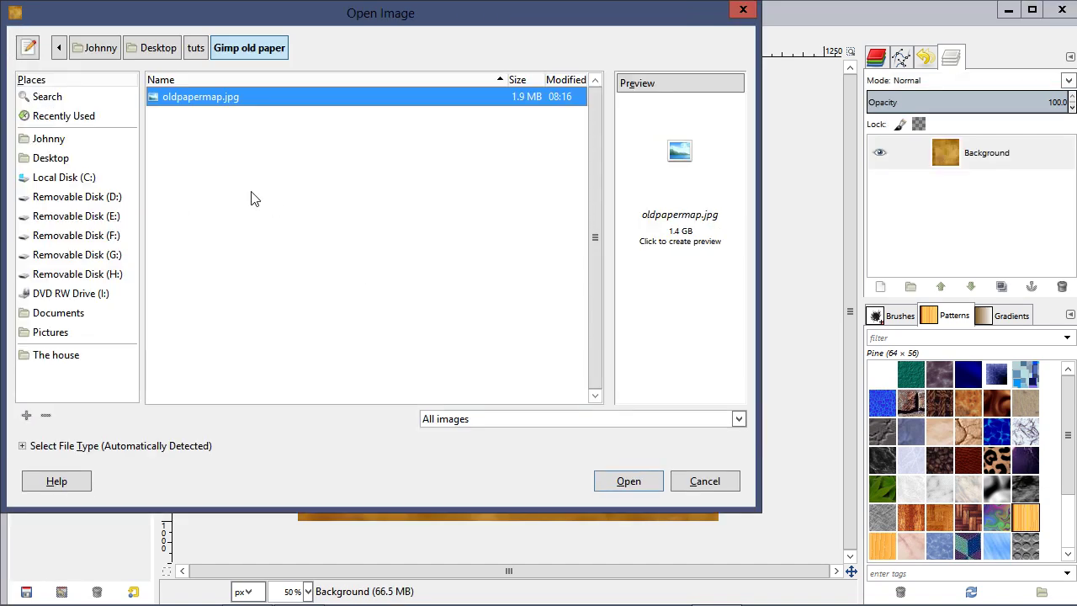
pyautogui.click(53, 159)
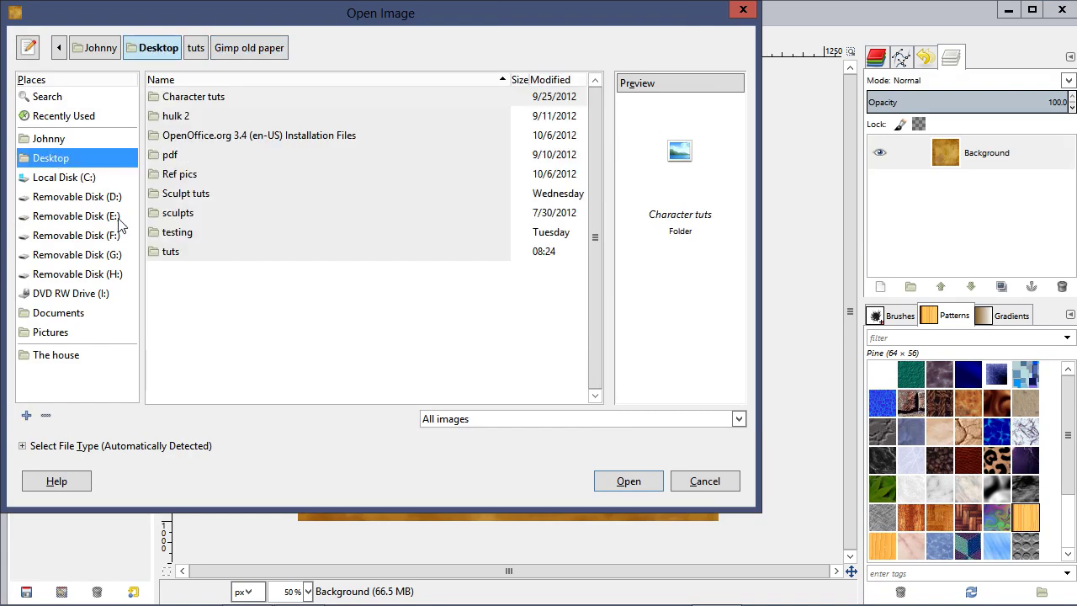
pyautogui.click(62, 140)
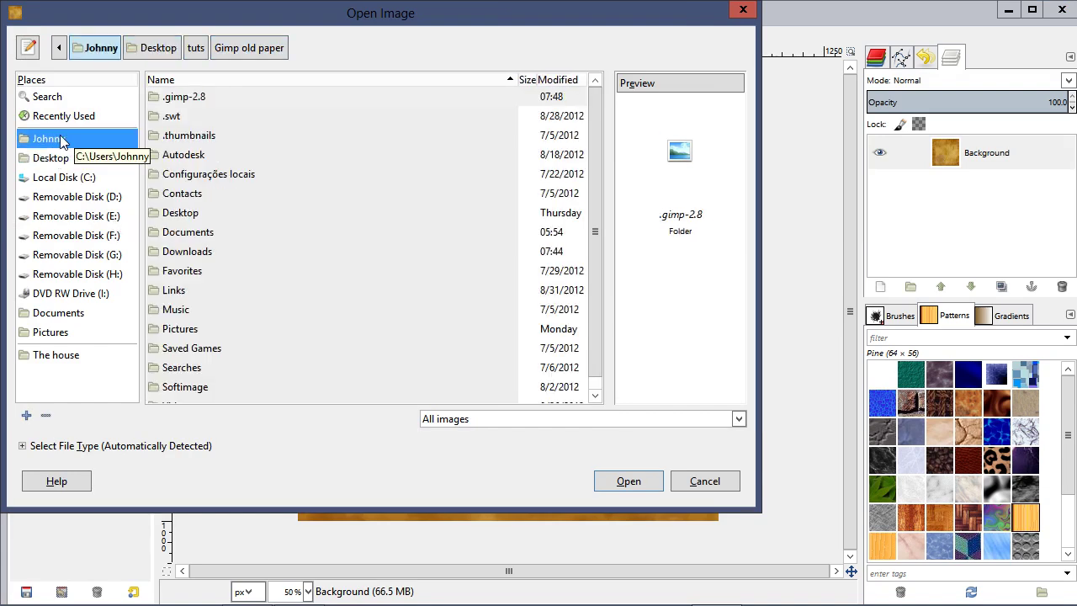
pyautogui.doubleClick(189, 234)
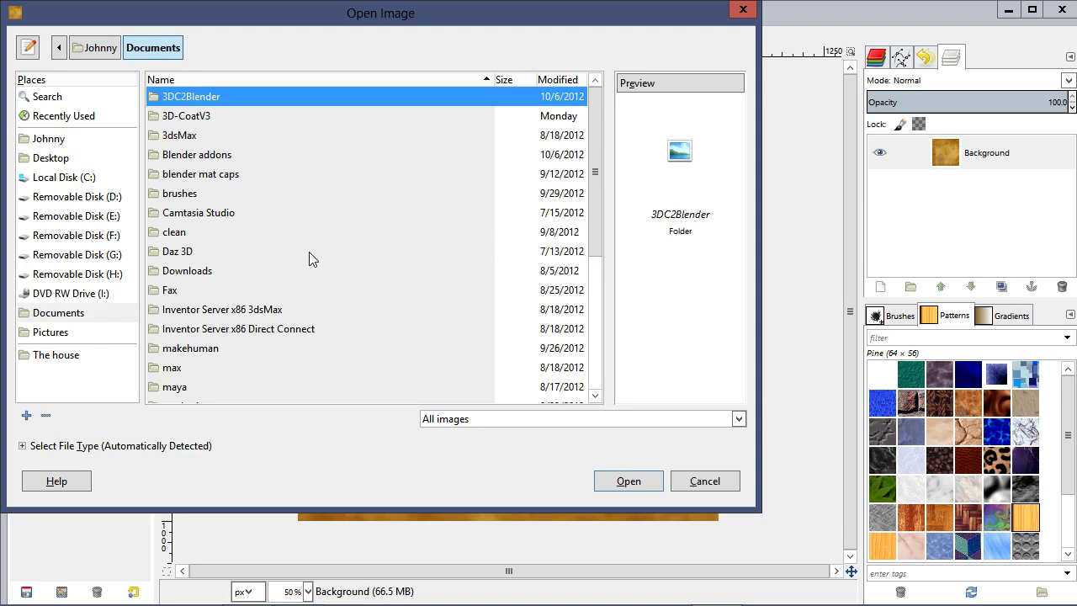
pyautogui.click(218, 349)
pyautogui.scroll(-2, 215, 350)
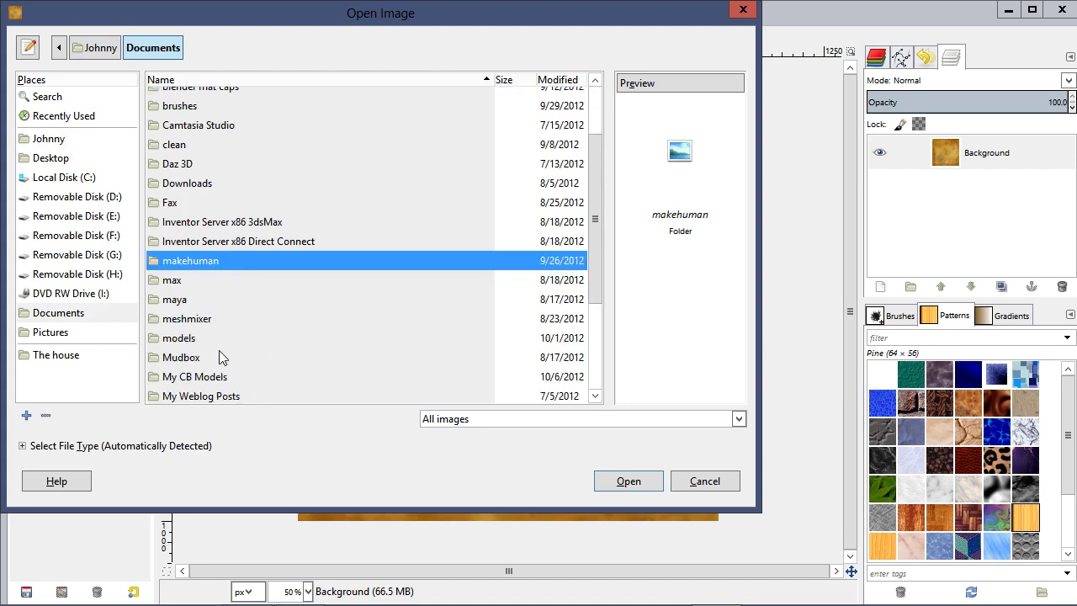
pyautogui.scroll(-2, 219, 350)
pyautogui.scroll(-2, 219, 357)
pyautogui.doubleClick(176, 335)
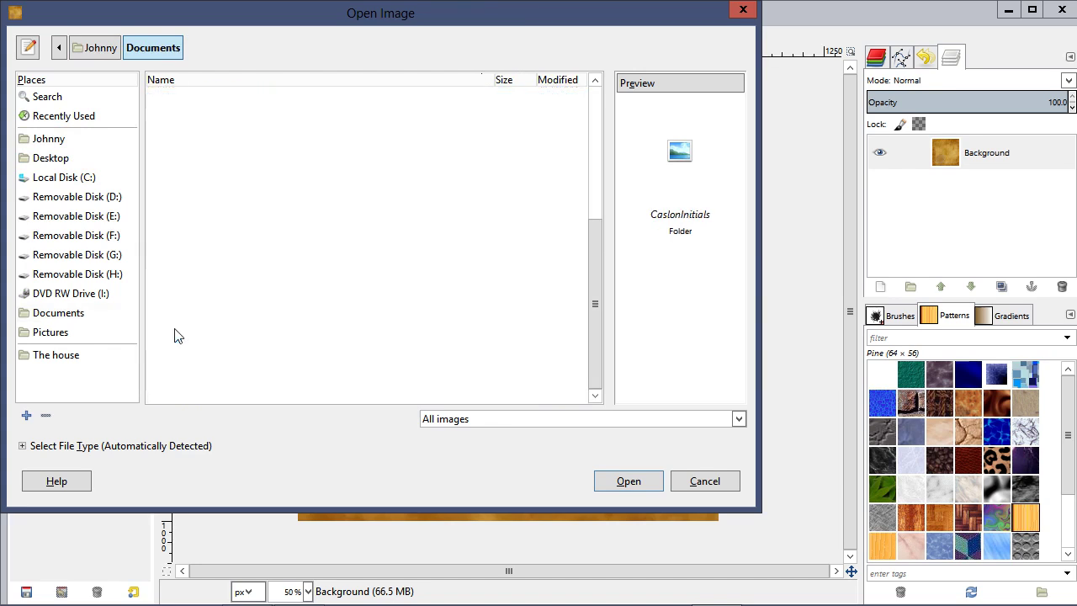
pyautogui.click(220, 117)
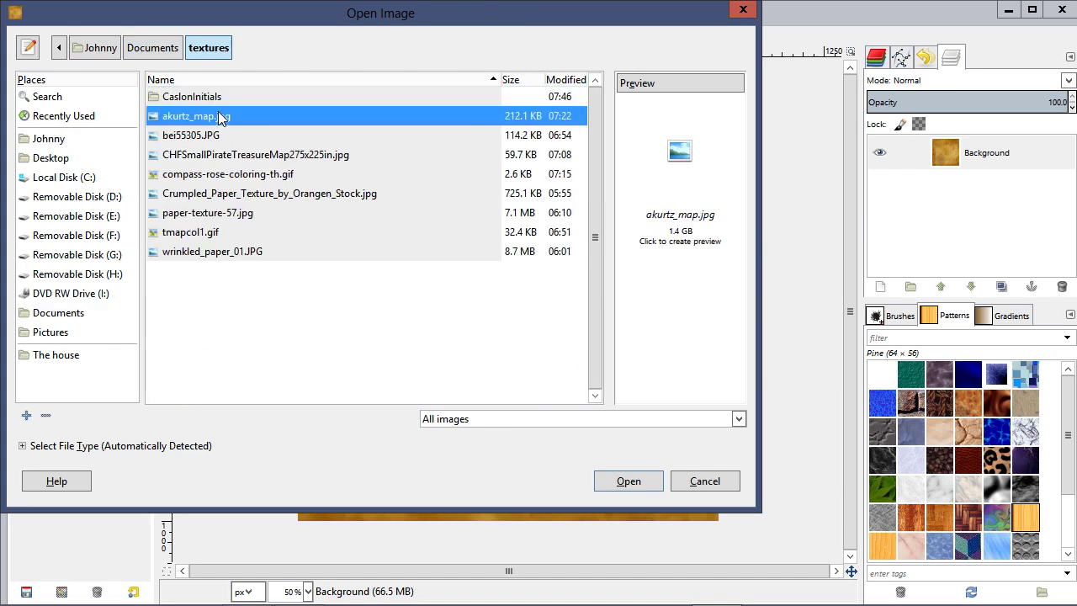
pyautogui.click(636, 483)
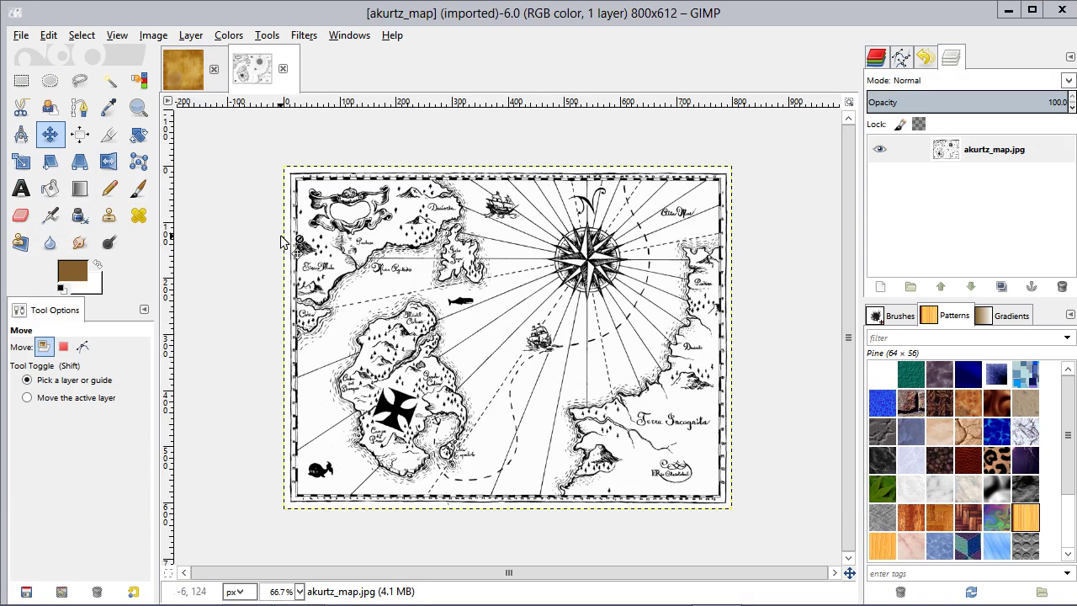
# Step: Copy the entire akurtz_map image and paste it as a new layer into the paper texture image
pyautogui.click(84, 50)
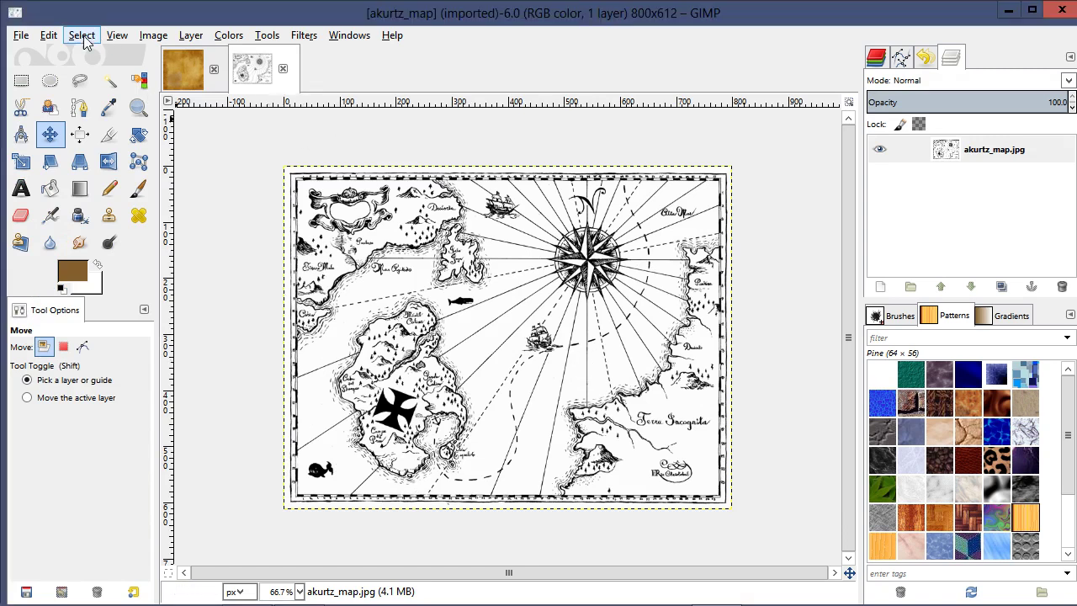
pyautogui.click(89, 51)
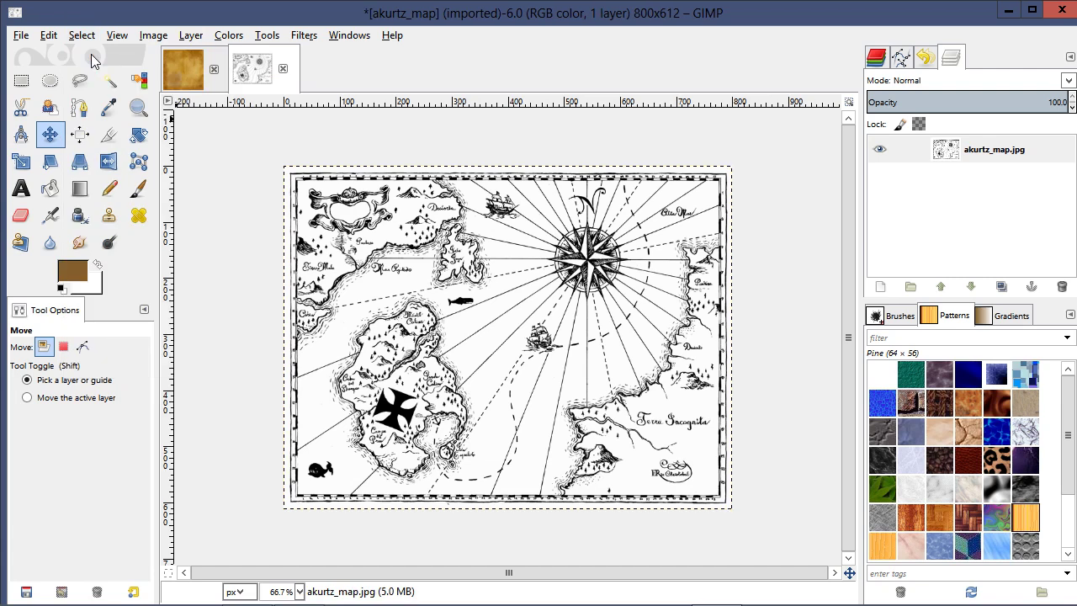
pyautogui.click(47, 36)
pyautogui.click(107, 159)
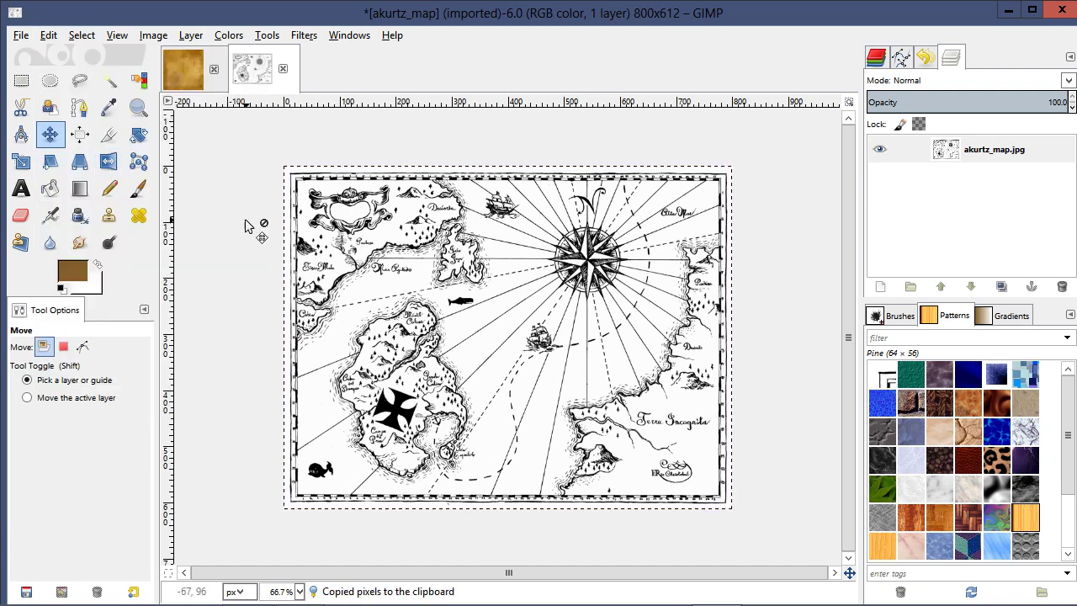
pyautogui.click(185, 69)
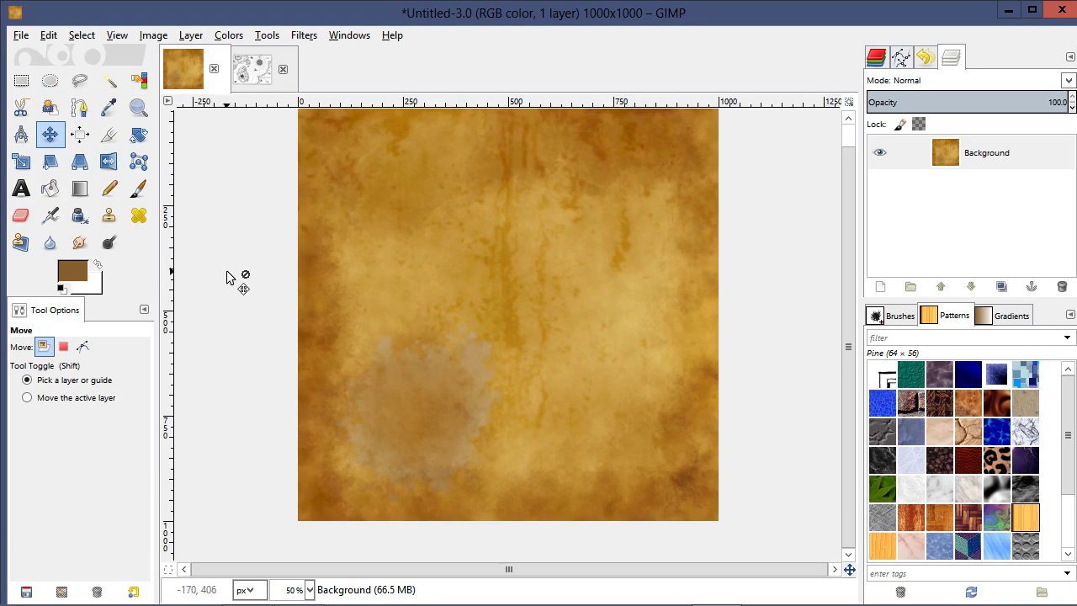
pyautogui.click(49, 35)
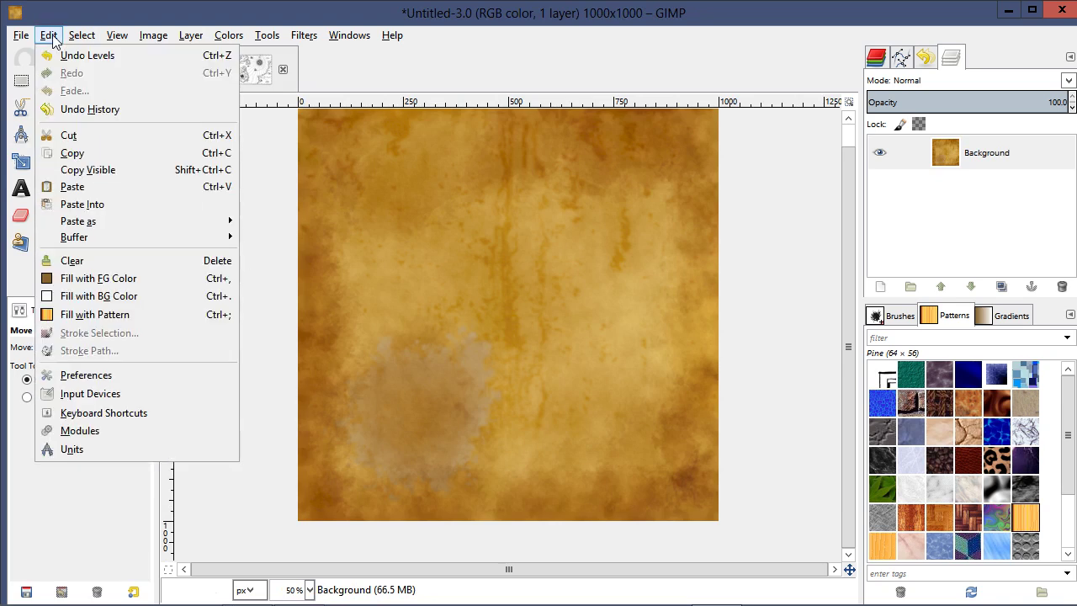
pyautogui.moveTo(142, 223)
pyautogui.click(284, 239)
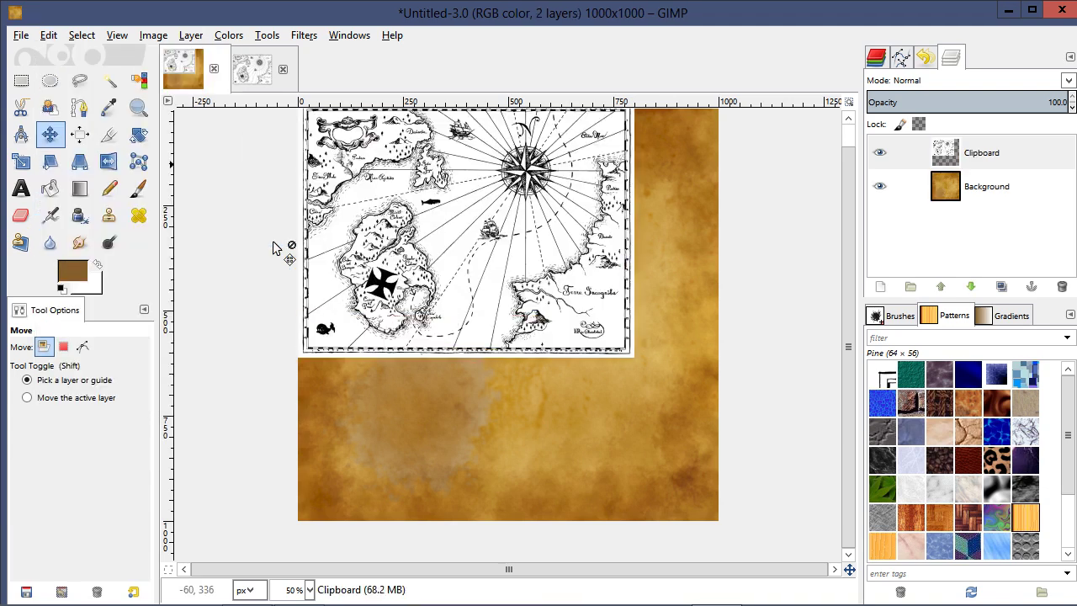
# Step: Scale the pasted map layer to about 1004 × 998 px so it covers the paper
pyautogui.click(21, 162)
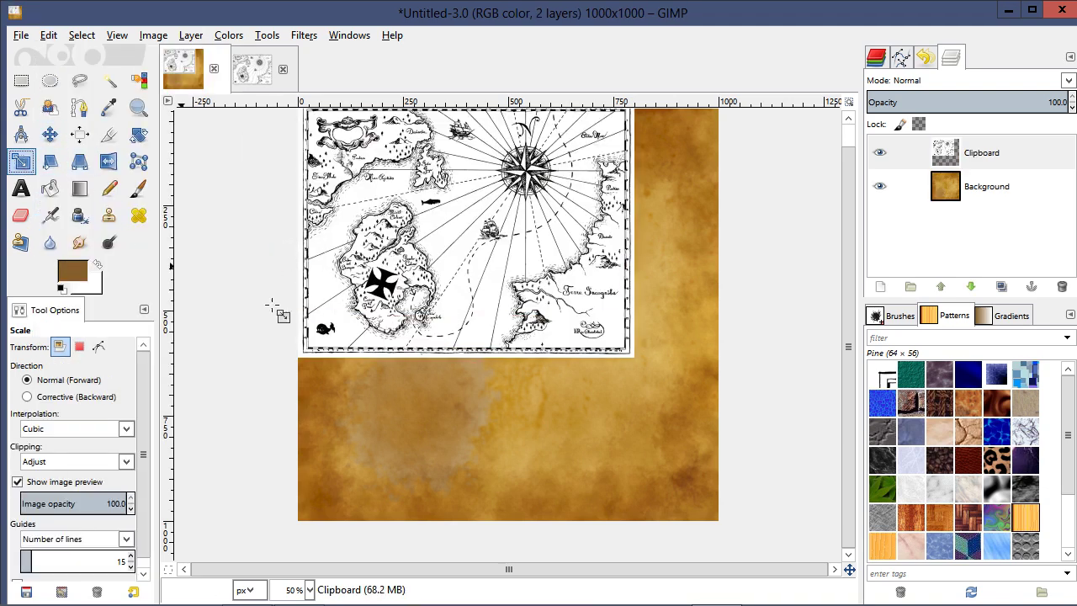
pyautogui.click(494, 329)
pyautogui.moveTo(637, 361); pyautogui.dragTo(721, 515)
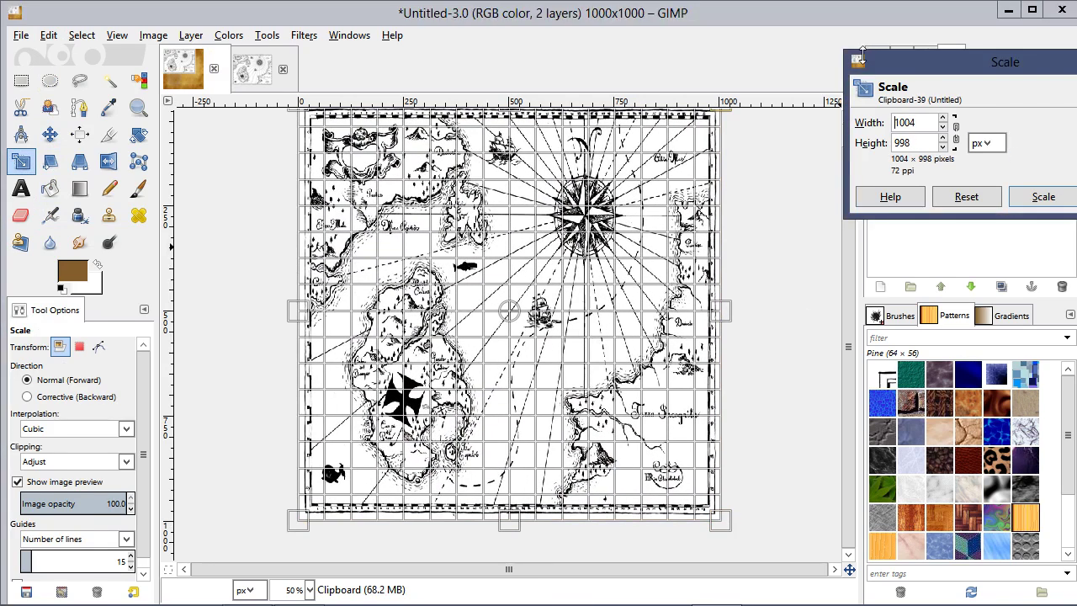
pyautogui.moveTo(931, 74); pyautogui.dragTo(803, 43)
pyautogui.click(903, 168)
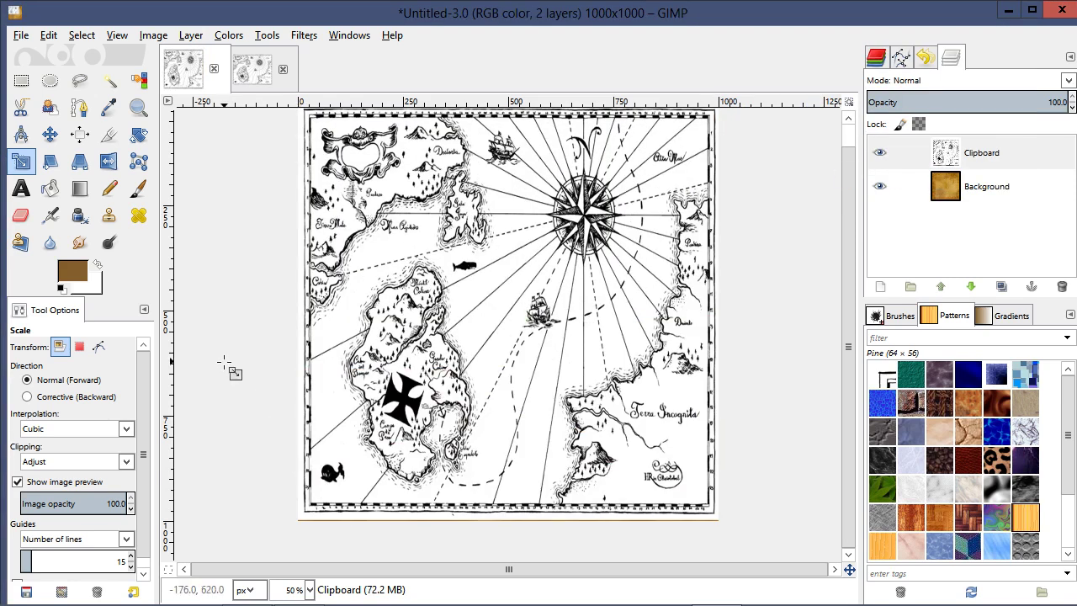
# Step: Make the map layer's white areas transparent with Color to Alpha
pyautogui.click(226, 35)
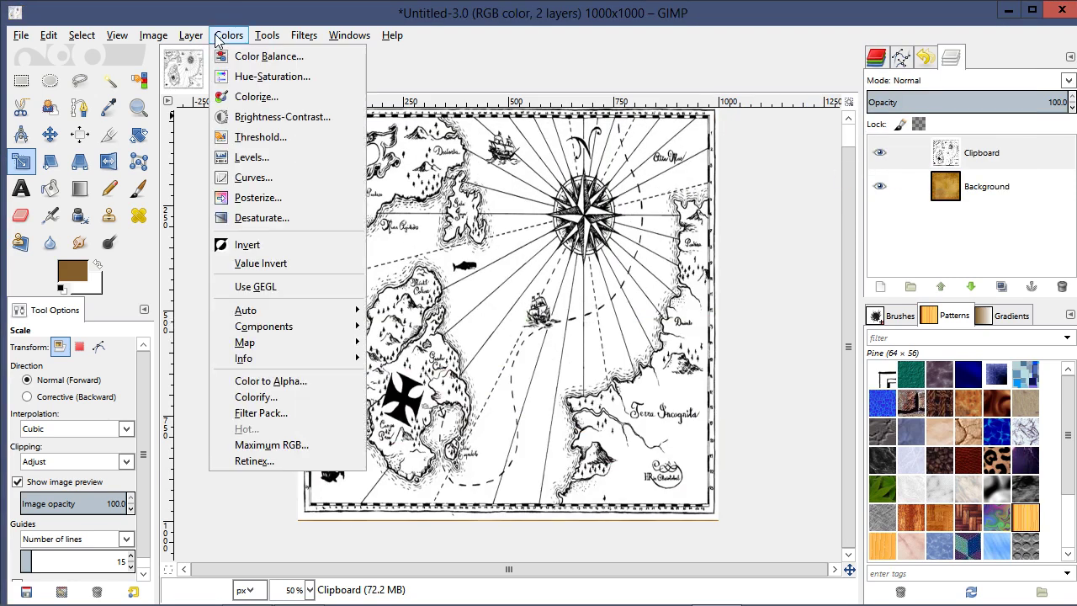
pyautogui.click(282, 384)
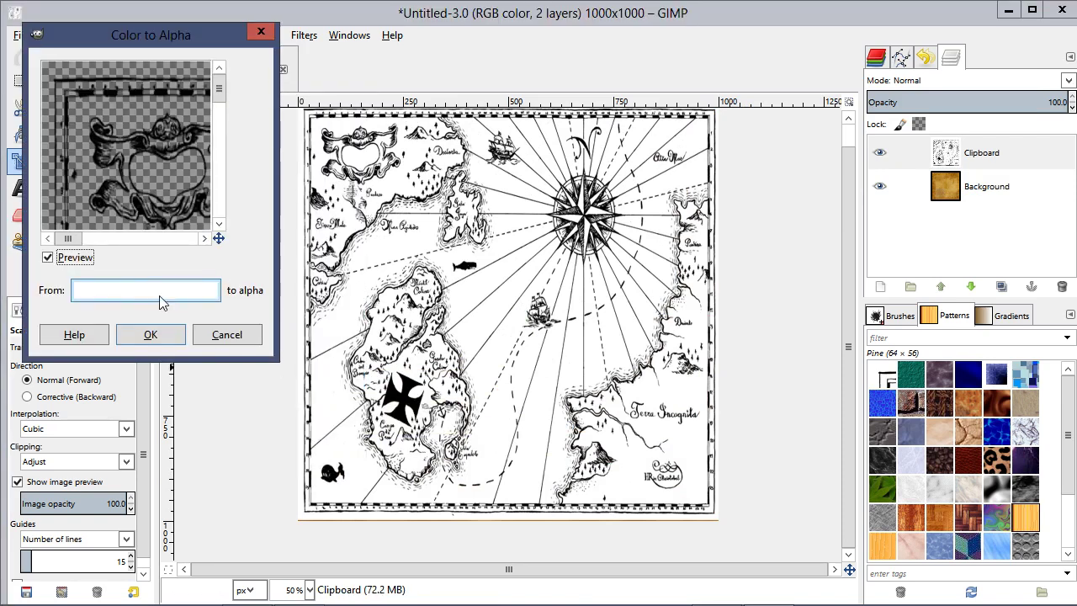
pyautogui.click(151, 335)
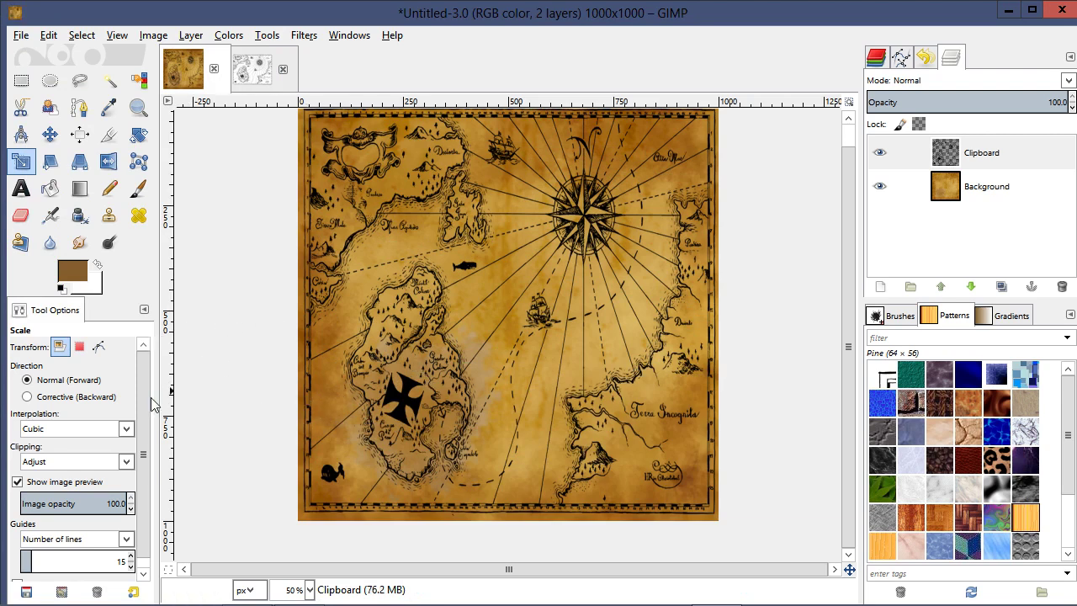
# Step: Lightly erase the map drawing's bottom-left corner using the Eraser with the 2. Hardness 025 brush at 17.3 opacity
pyautogui.click(22, 215)
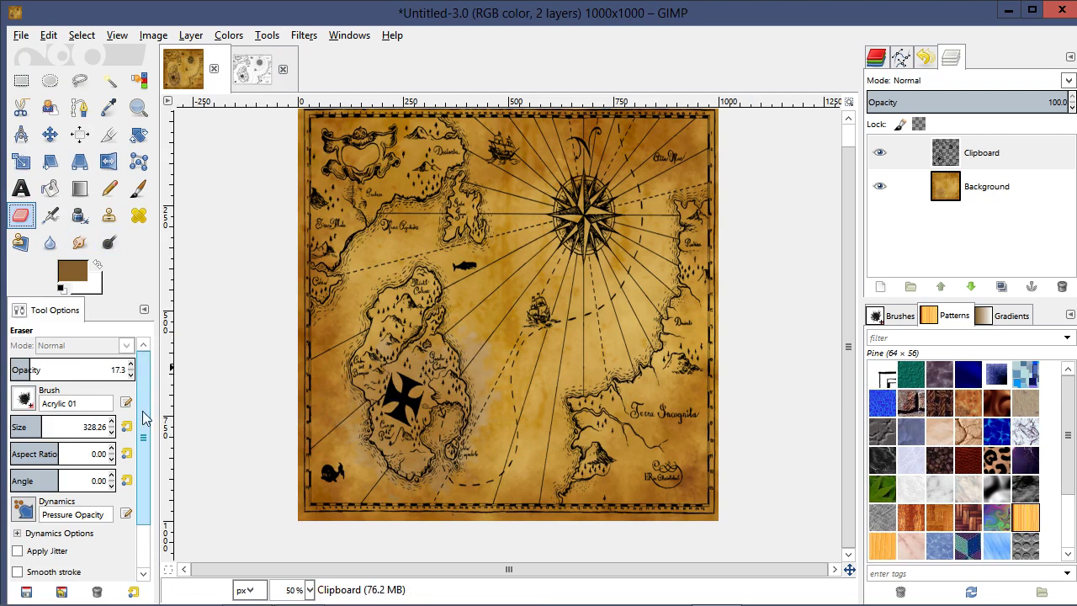
pyautogui.click(23, 401)
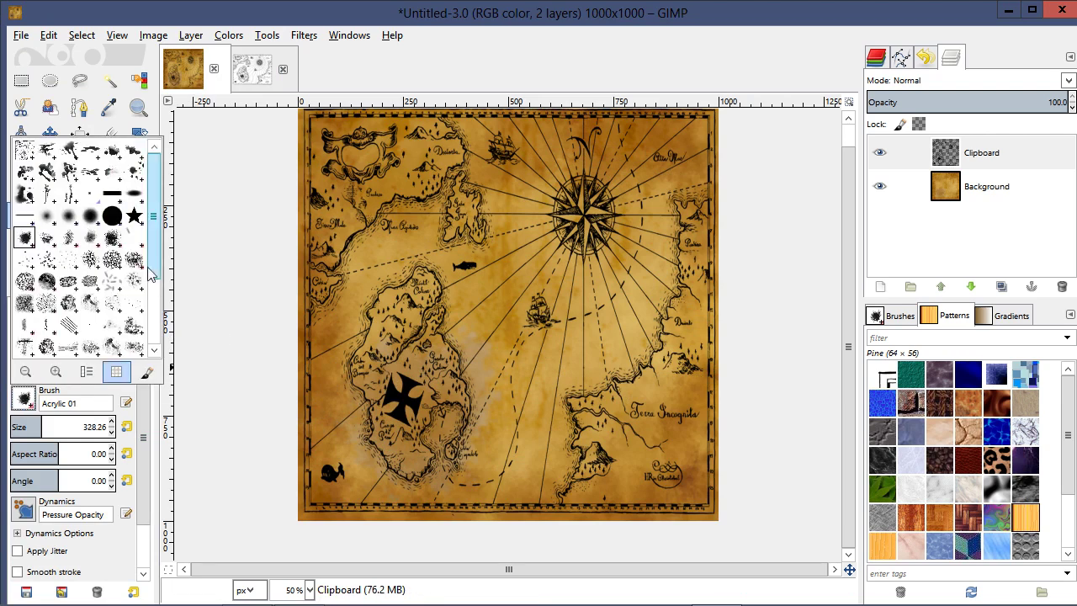
pyautogui.click(48, 218)
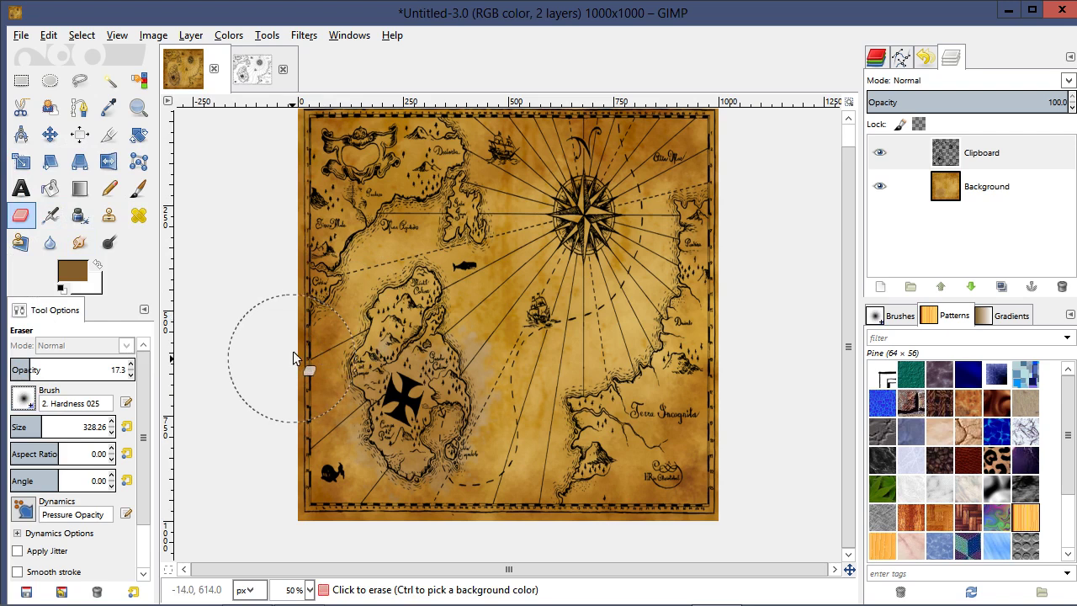
pyautogui.moveTo(319, 517); pyautogui.dragTo(355, 508)
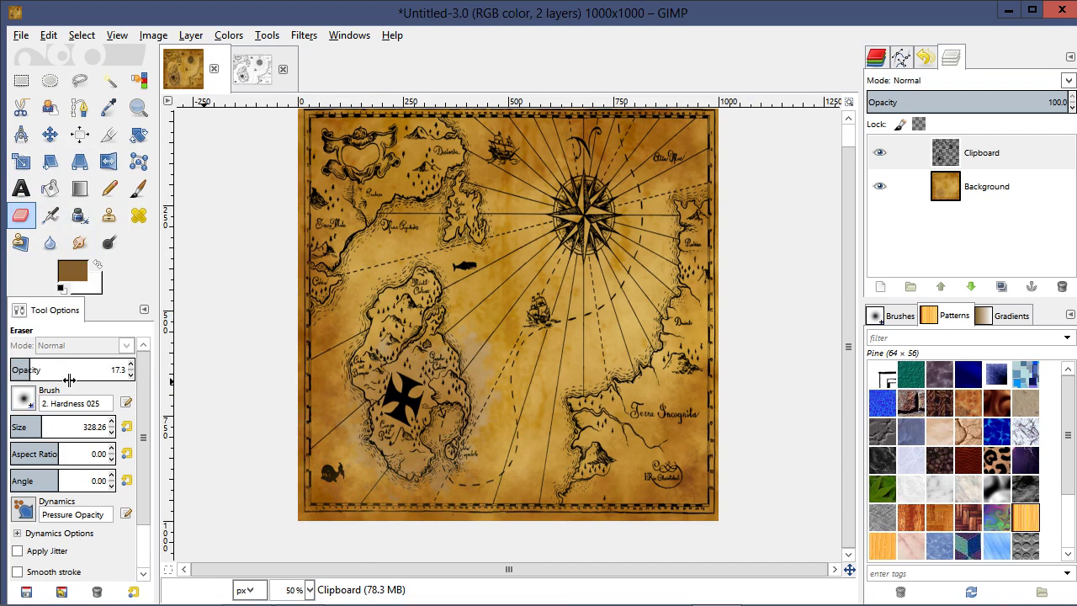
# Step: Fade the map drawing's borders and outer coastlines with the Eraser, raising its opacity to 34.0 and 53.2
pyautogui.moveTo(57, 370); pyautogui.dragTo(217, 372)
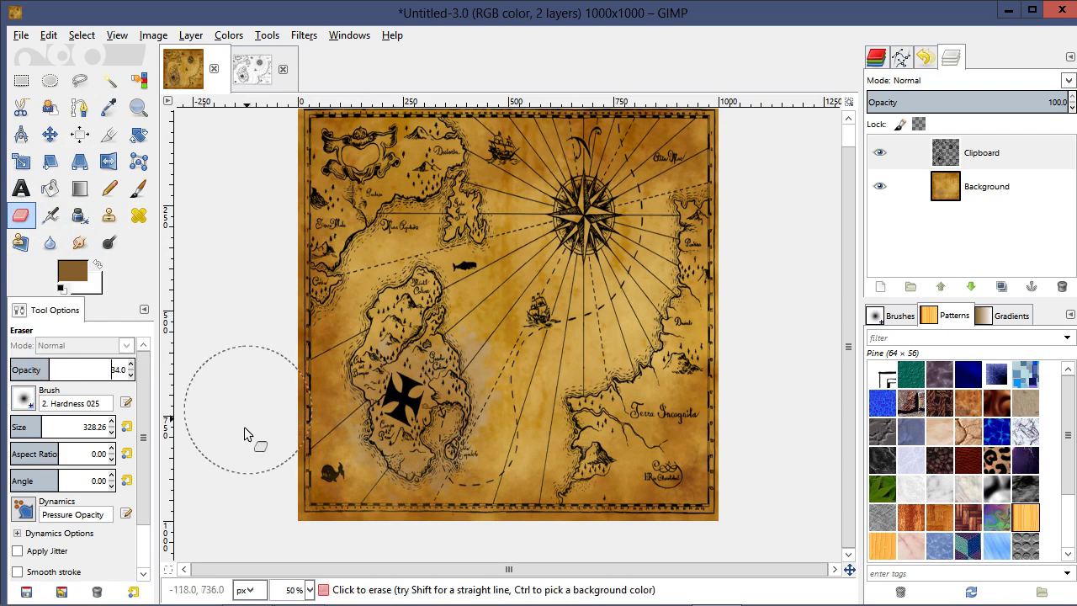
pyautogui.moveTo(308, 512)
pyautogui.mouseDown()
pyautogui.moveTo(315, 523)
pyautogui.moveTo(442, 463)
pyautogui.moveTo(298, 525)
pyautogui.moveTo(409, 497)
pyautogui.moveTo(539, 513)
pyautogui.moveTo(701, 500)
pyautogui.moveTo(704, 151)
pyautogui.moveTo(639, 109)
pyautogui.moveTo(303, 130)
pyautogui.moveTo(312, 472)
pyautogui.mouseUp()
pyautogui.moveTo(58, 374); pyautogui.dragTo(73, 371)
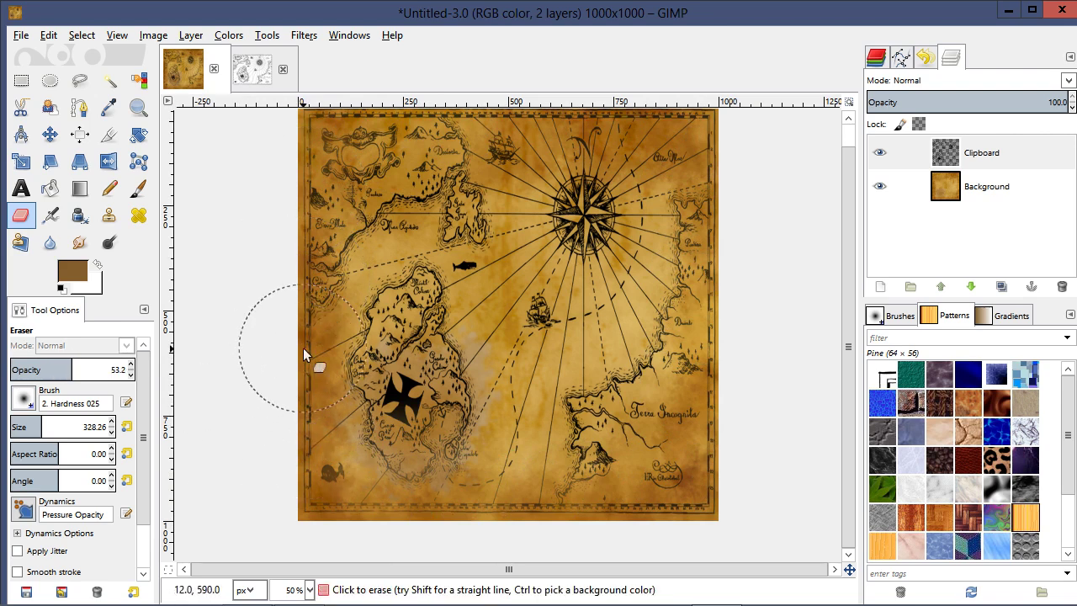
pyautogui.moveTo(300, 430)
pyautogui.mouseDown()
pyautogui.moveTo(321, 488)
pyautogui.moveTo(507, 498)
pyautogui.moveTo(666, 463)
pyautogui.moveTo(712, 171)
pyautogui.moveTo(697, 109)
pyautogui.moveTo(328, 126)
pyautogui.moveTo(303, 168)
pyautogui.moveTo(312, 328)
pyautogui.mouseUp()
pyautogui.moveTo(661, 424)
pyautogui.mouseDown()
pyautogui.moveTo(715, 281)
pyautogui.moveTo(699, 106)
pyautogui.moveTo(476, 128)
pyautogui.moveTo(707, 180)
pyautogui.moveTo(724, 335)
pyautogui.moveTo(710, 490)
pyautogui.moveTo(604, 507)
pyautogui.moveTo(398, 480)
pyautogui.moveTo(318, 373)
pyautogui.moveTo(539, 267)
pyautogui.moveTo(576, 227)
pyautogui.moveTo(575, 195)
pyautogui.moveTo(470, 223)
pyautogui.moveTo(457, 308)
pyautogui.moveTo(580, 383)
pyautogui.mouseUp()
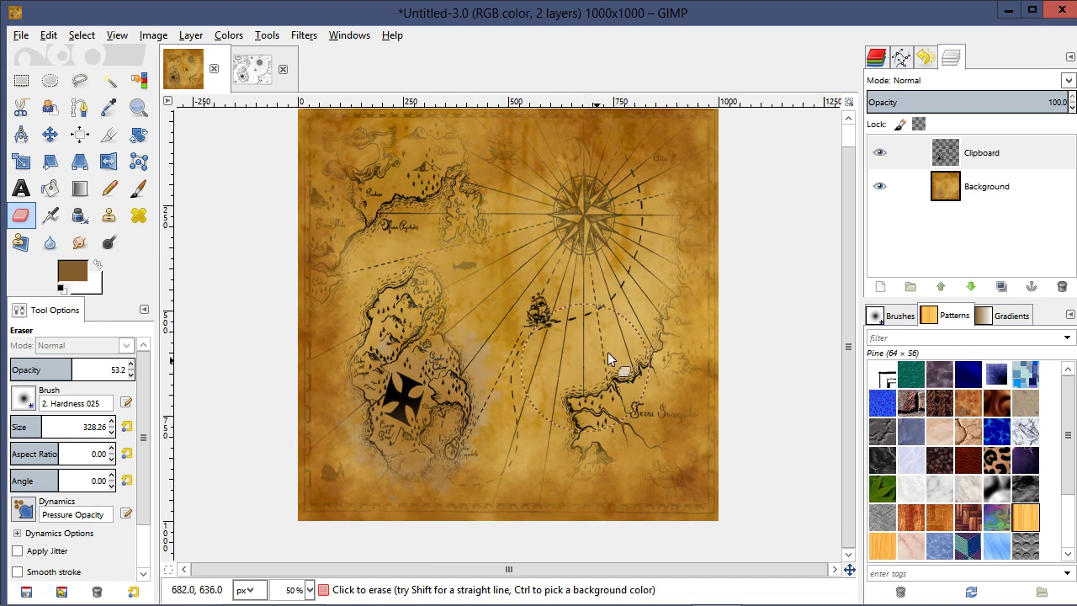
# Step: Try the Overlay and Dissolve blend modes on the map layer
pyautogui.click(998, 83)
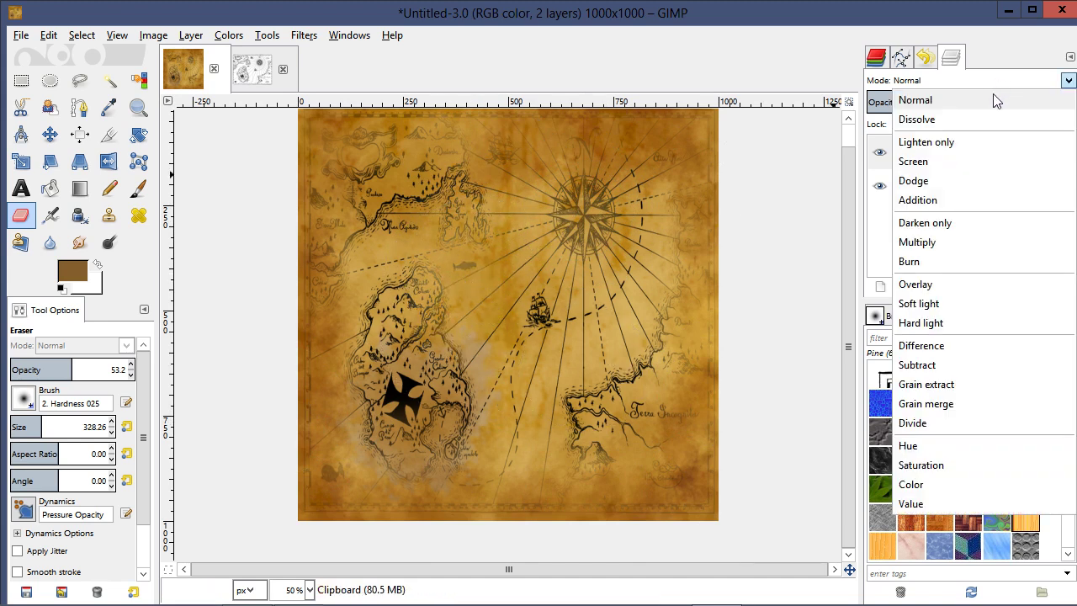
pyautogui.click(956, 287)
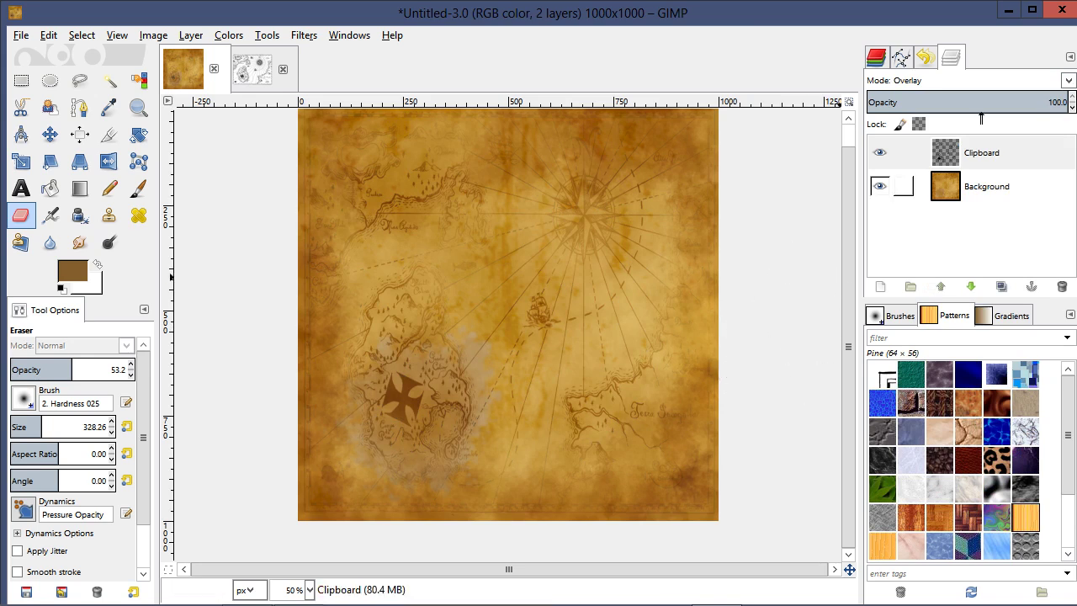
pyautogui.click(1009, 82)
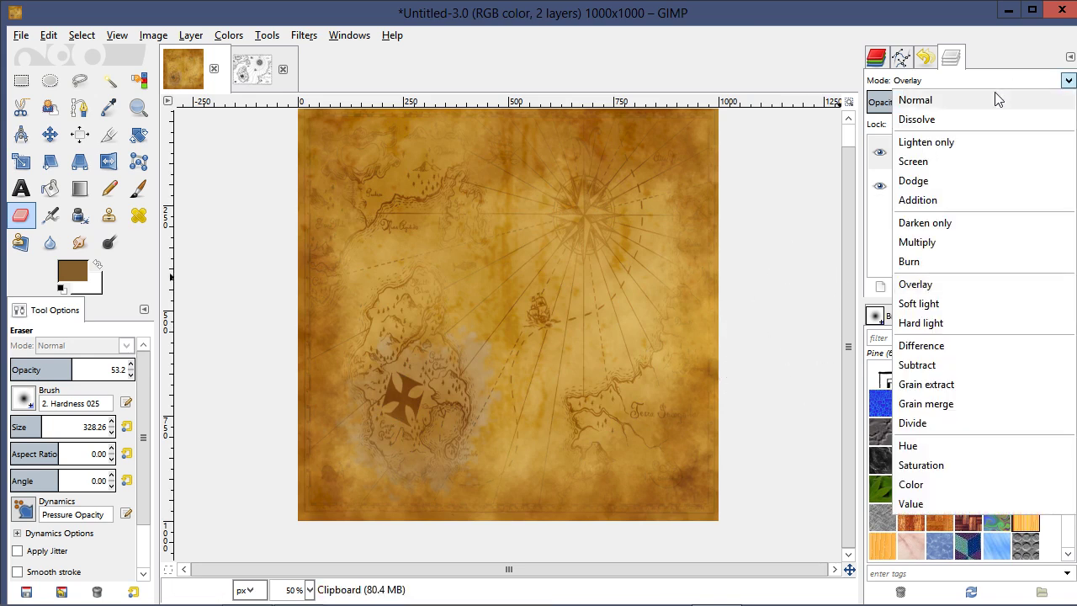
pyautogui.click(979, 116)
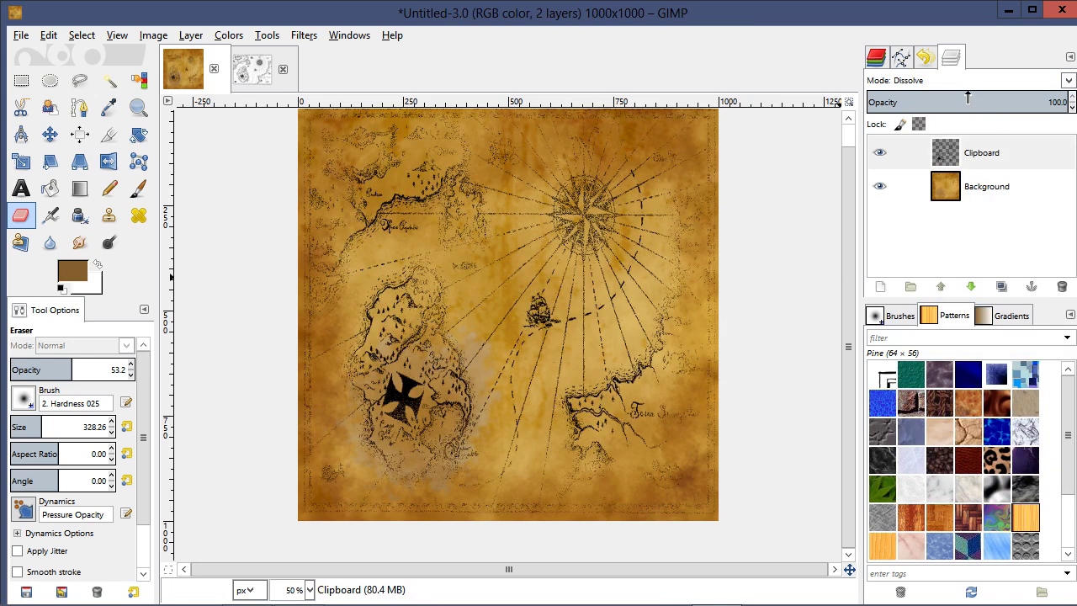
# Step: Lower the map layer's opacity to 73.8 and set its blend mode to Burn
pyautogui.moveTo(990, 104)
pyautogui.mouseDown()
pyautogui.moveTo(979, 104)
pyautogui.moveTo(1007, 106)
pyautogui.mouseUp()
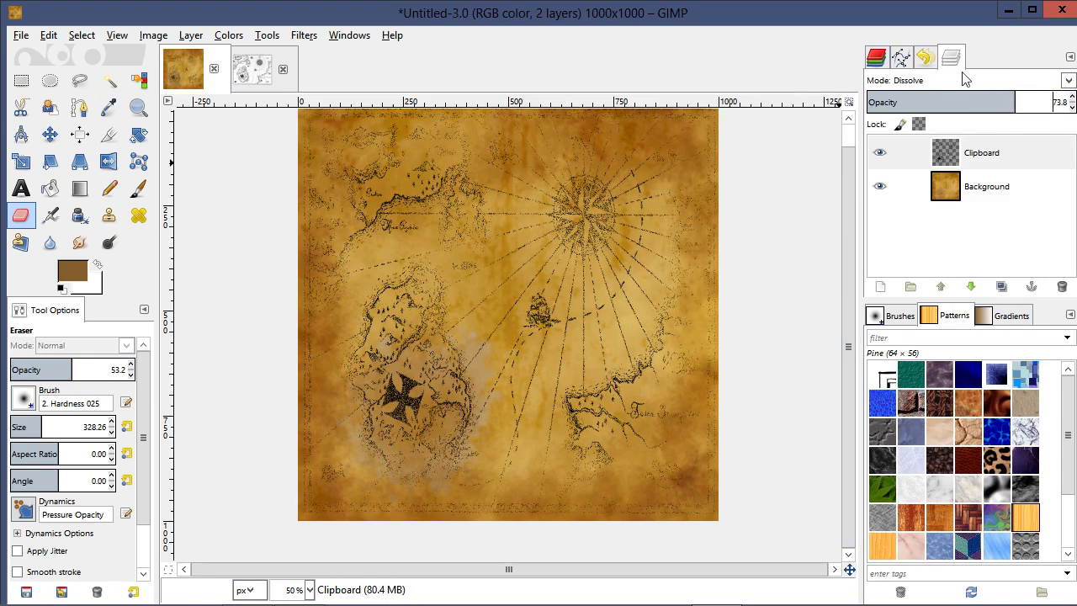
pyautogui.click(988, 79)
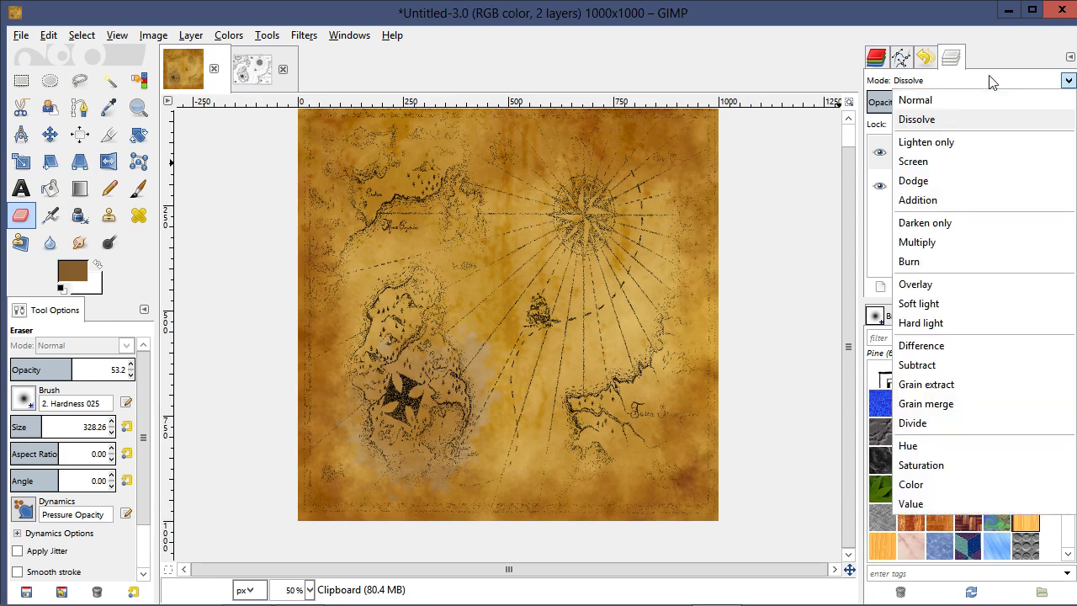
pyautogui.click(969, 143)
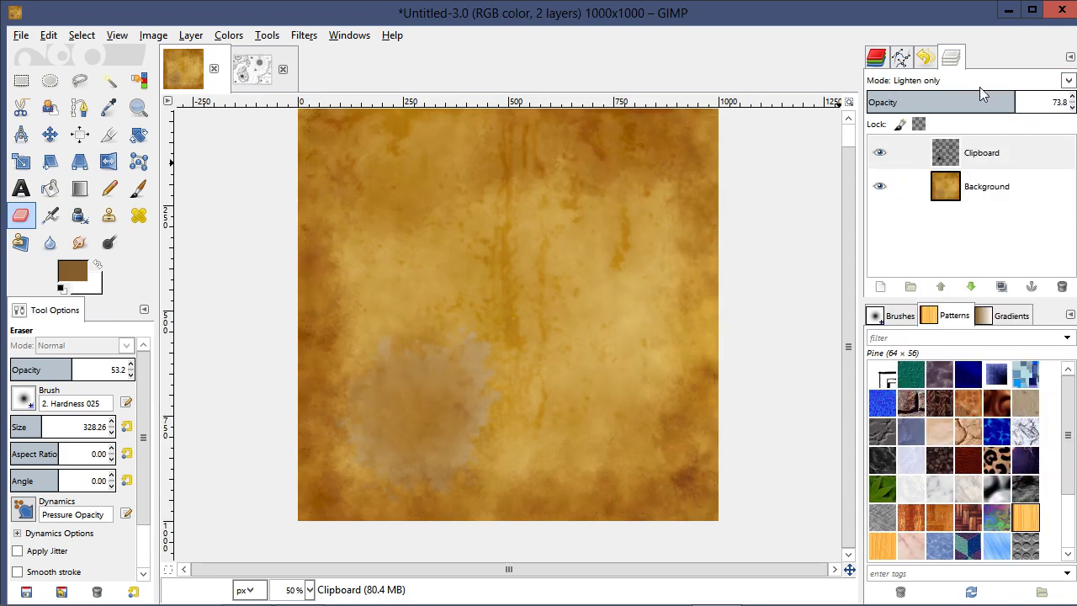
pyautogui.scroll(-3, 960, 79)
pyautogui.scroll(-1, 959, 80)
pyautogui.scroll(-1, 959, 81)
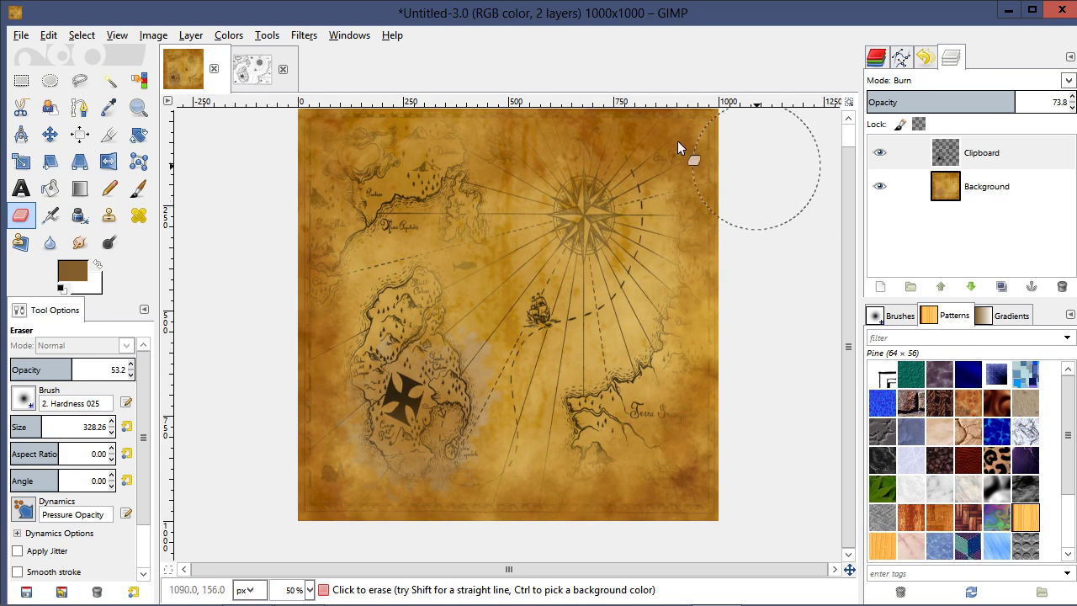
pyautogui.click(268, 35)
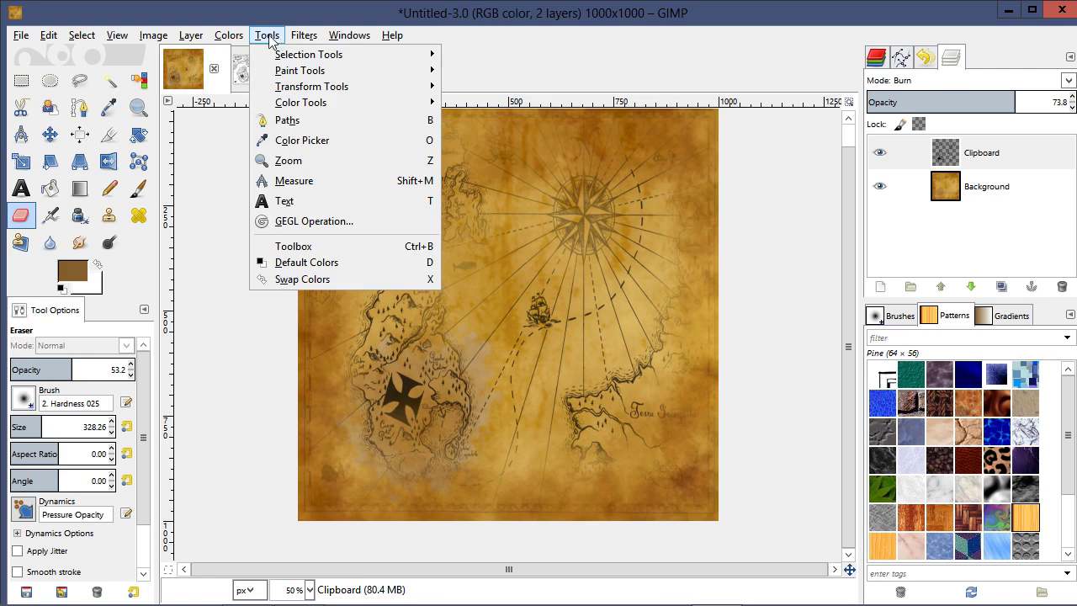
pyautogui.moveTo(228, 36)
pyautogui.click(271, 156)
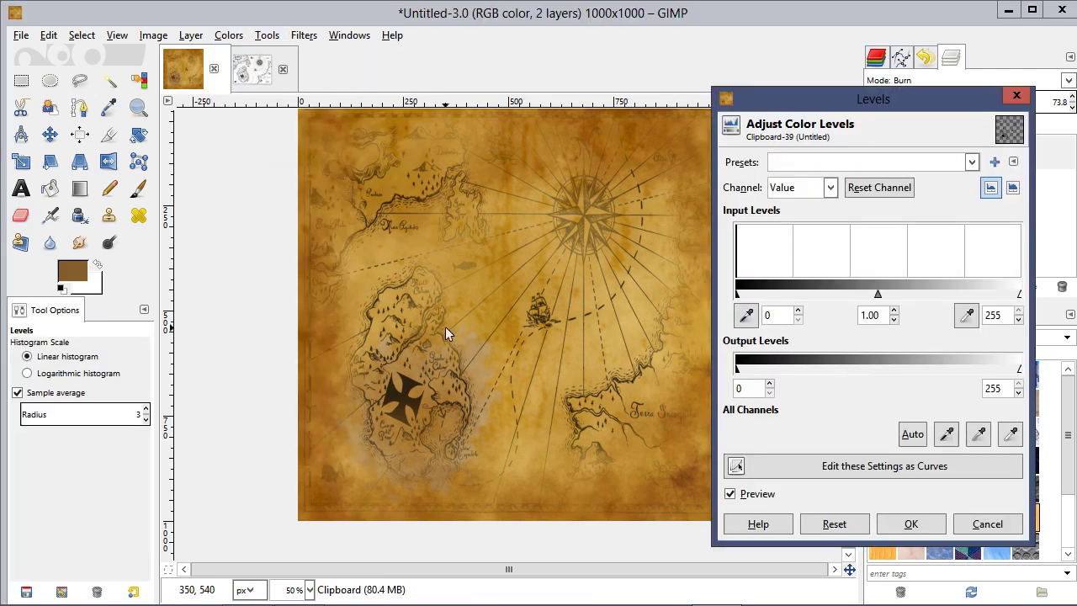
pyautogui.moveTo(878, 296); pyautogui.dragTo(903, 295)
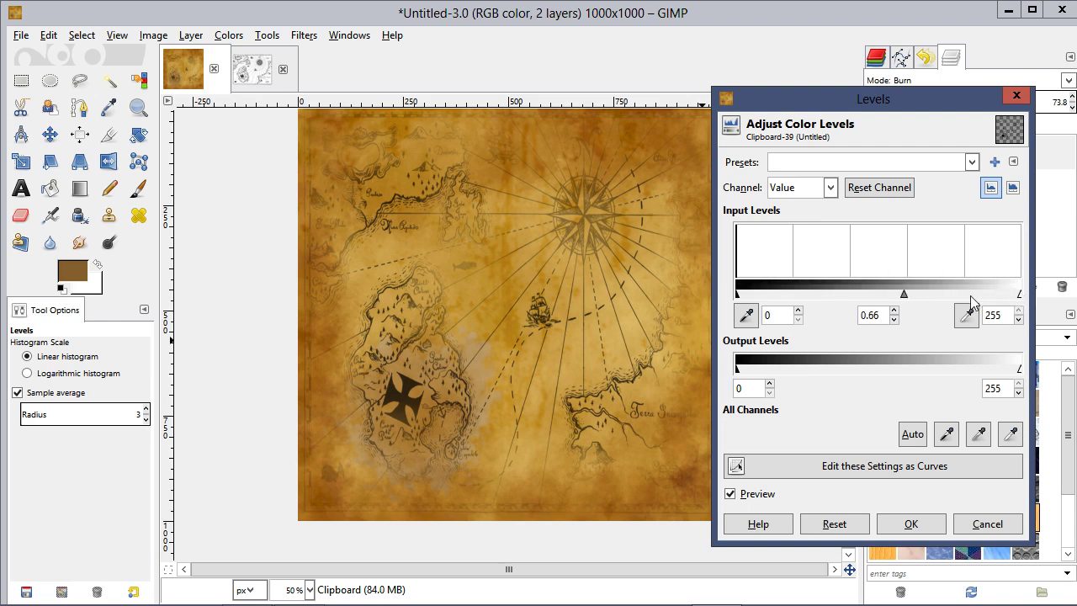
pyautogui.moveTo(1021, 297); pyautogui.dragTo(950, 295)
pyautogui.moveTo(738, 294); pyautogui.dragTo(805, 296)
pyautogui.click(986, 526)
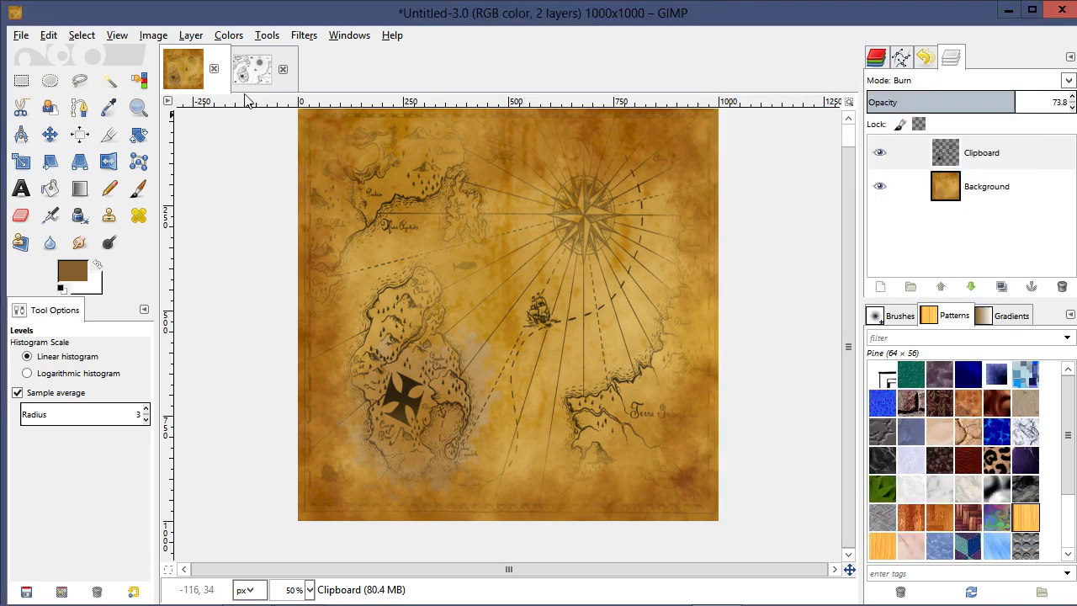
# Step: Soften the map layer's lines with Brightness-Contrast, setting contrast to -116 and raising the brightness
pyautogui.click(230, 36)
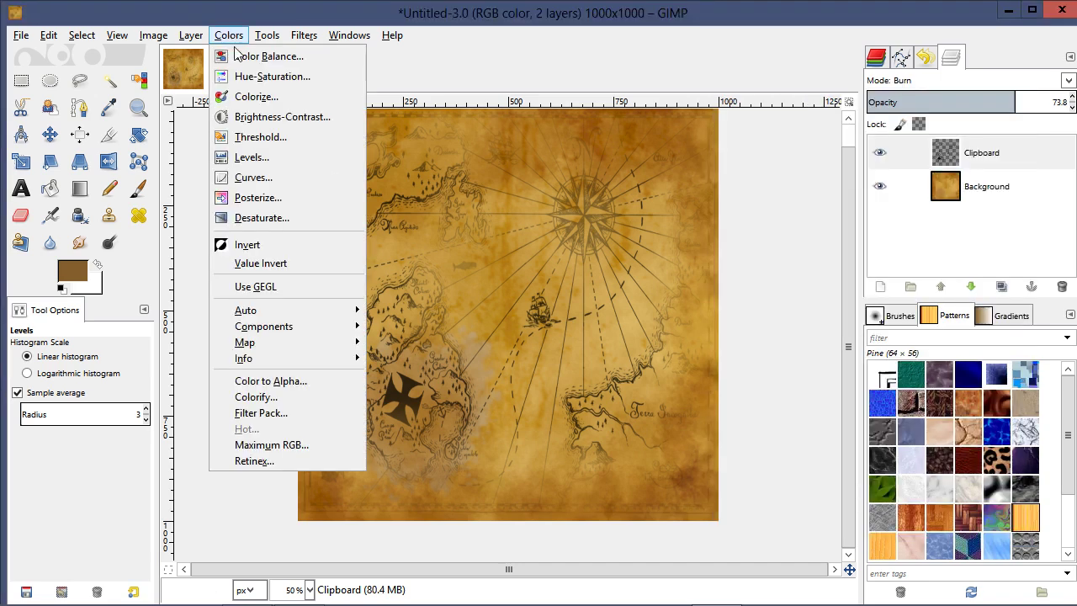
pyautogui.click(269, 117)
pyautogui.moveTo(860, 212); pyautogui.dragTo(775, 210)
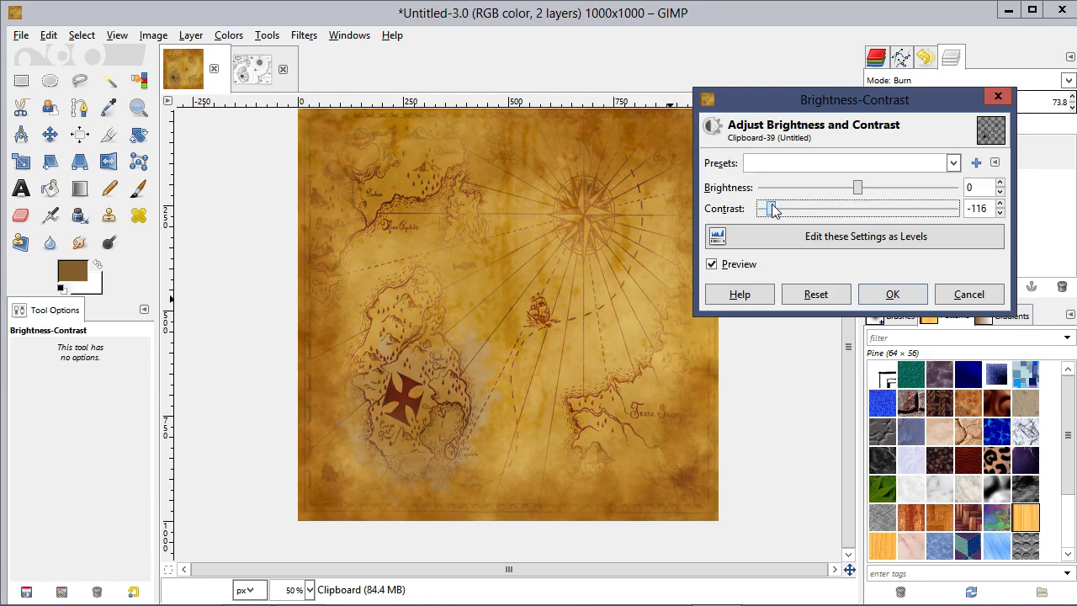
pyautogui.moveTo(861, 197); pyautogui.dragTo(887, 194)
pyautogui.click(893, 294)
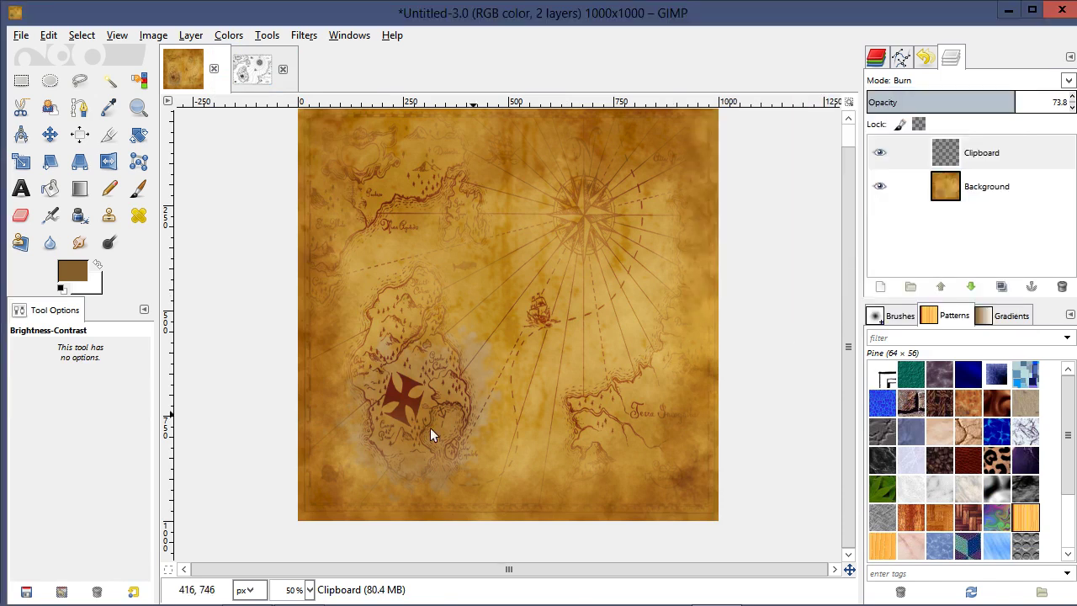